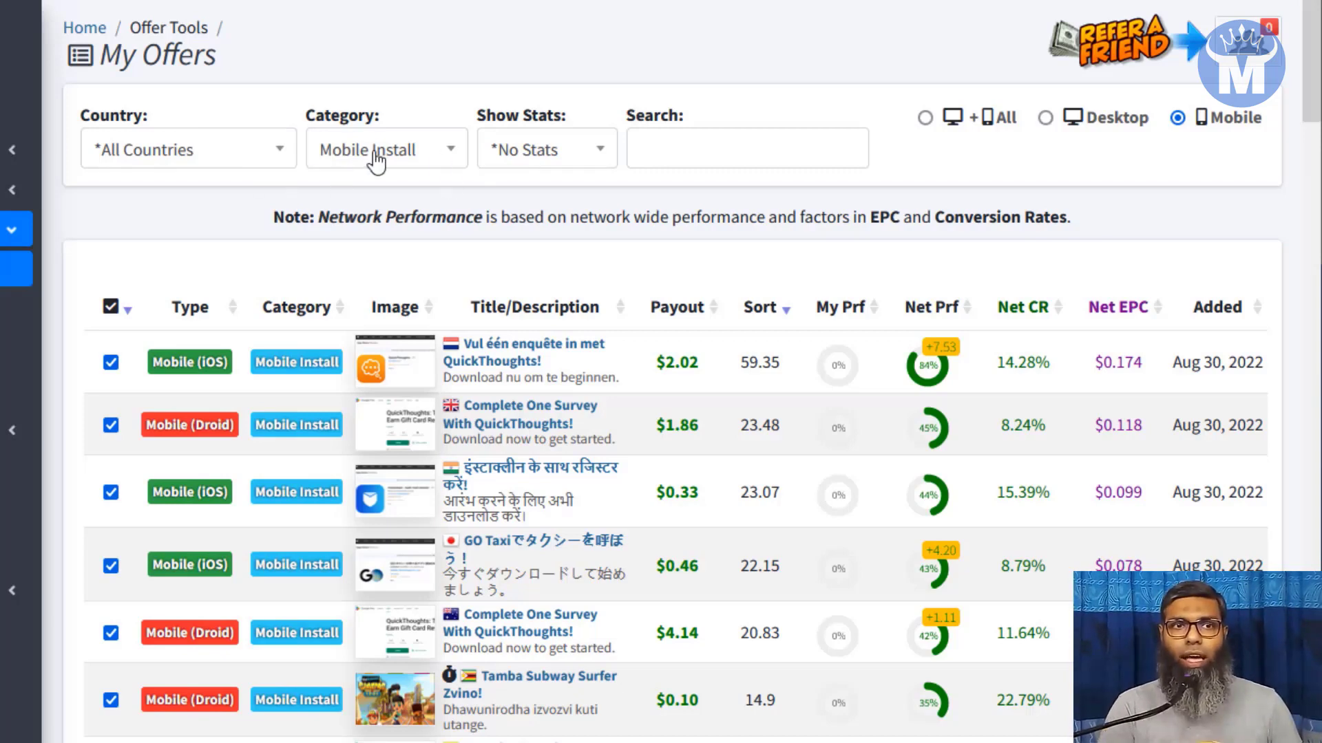
left_click(435, 155)
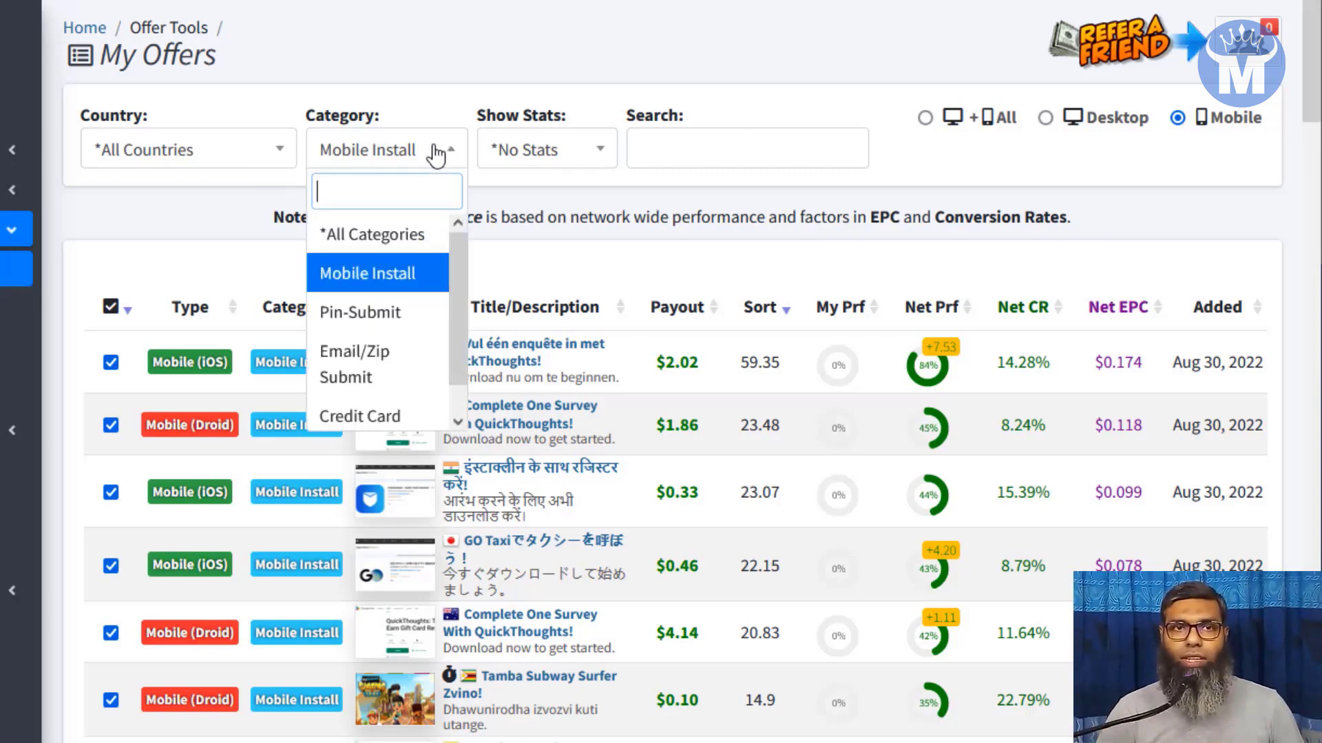
left_click(274, 227)
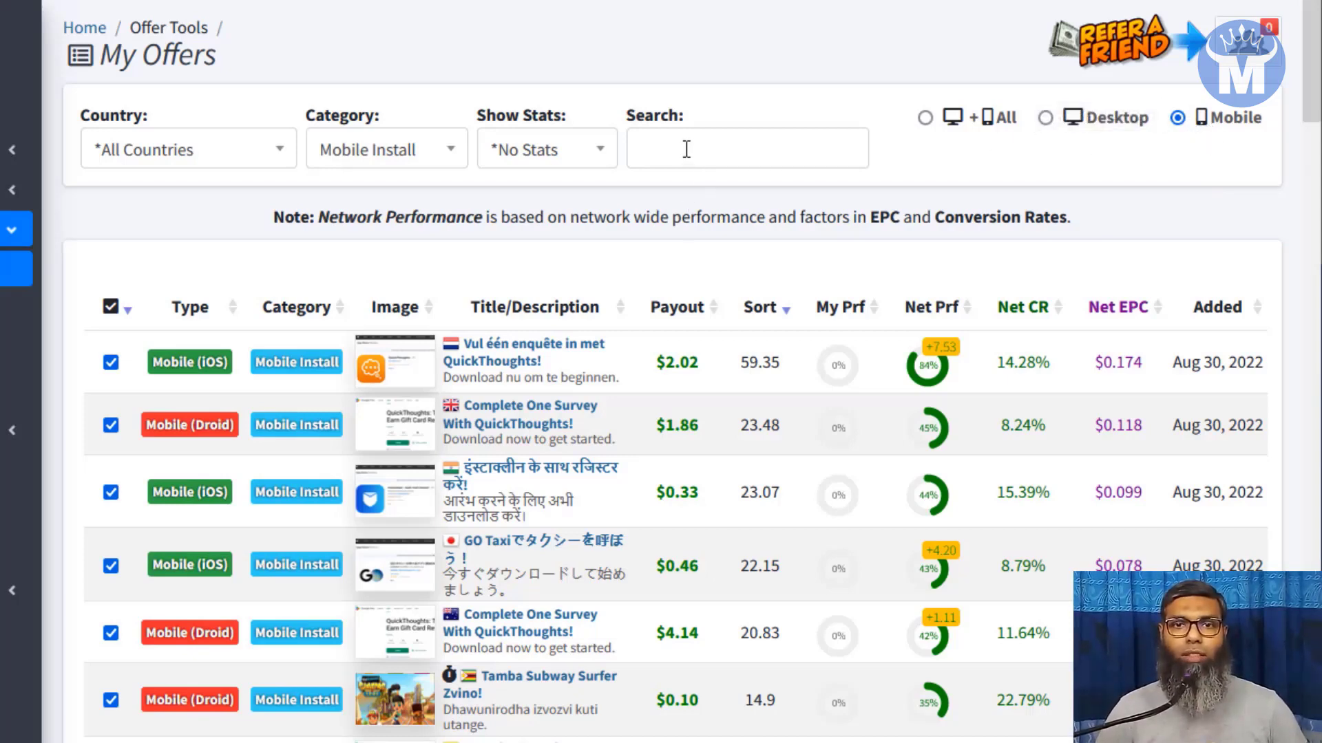
scroll(682, 358, "down", 20)
scroll(717, 354, "up", 20)
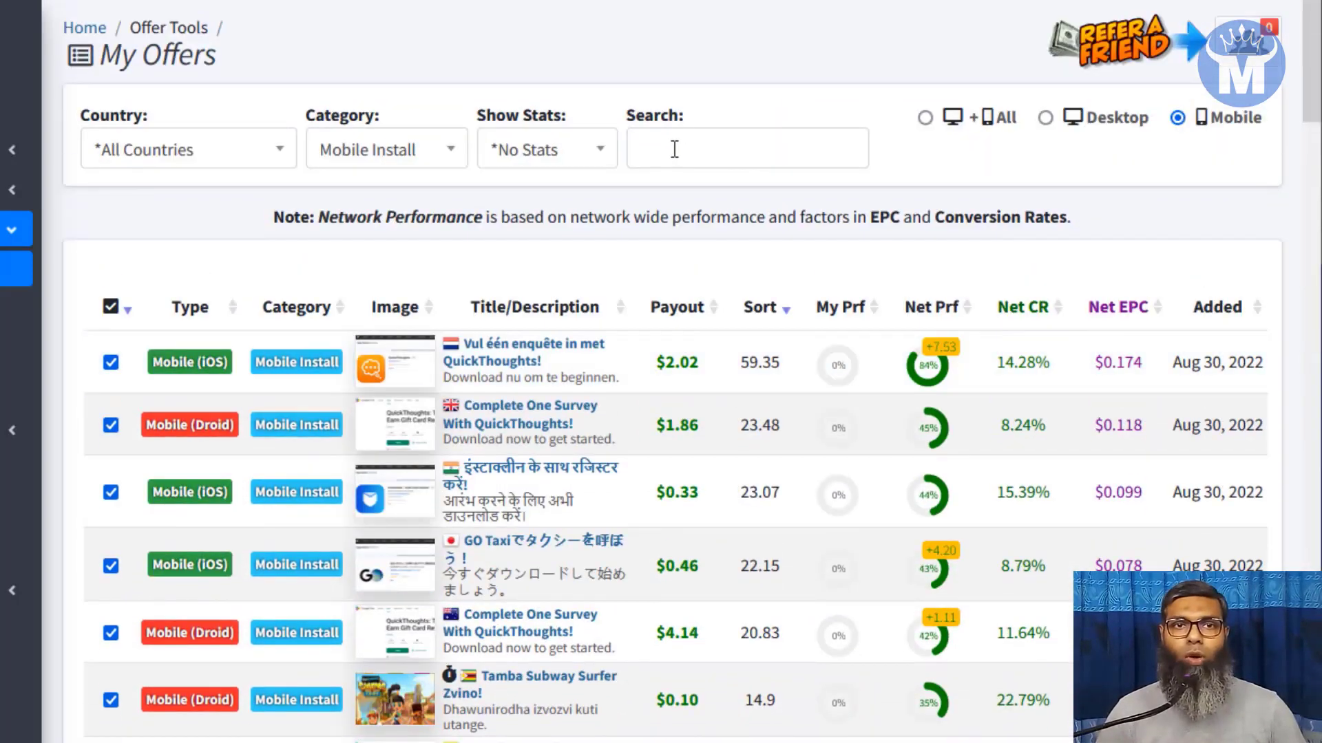
- Search the mobile install offers for "octafx"
left_click(674, 149)
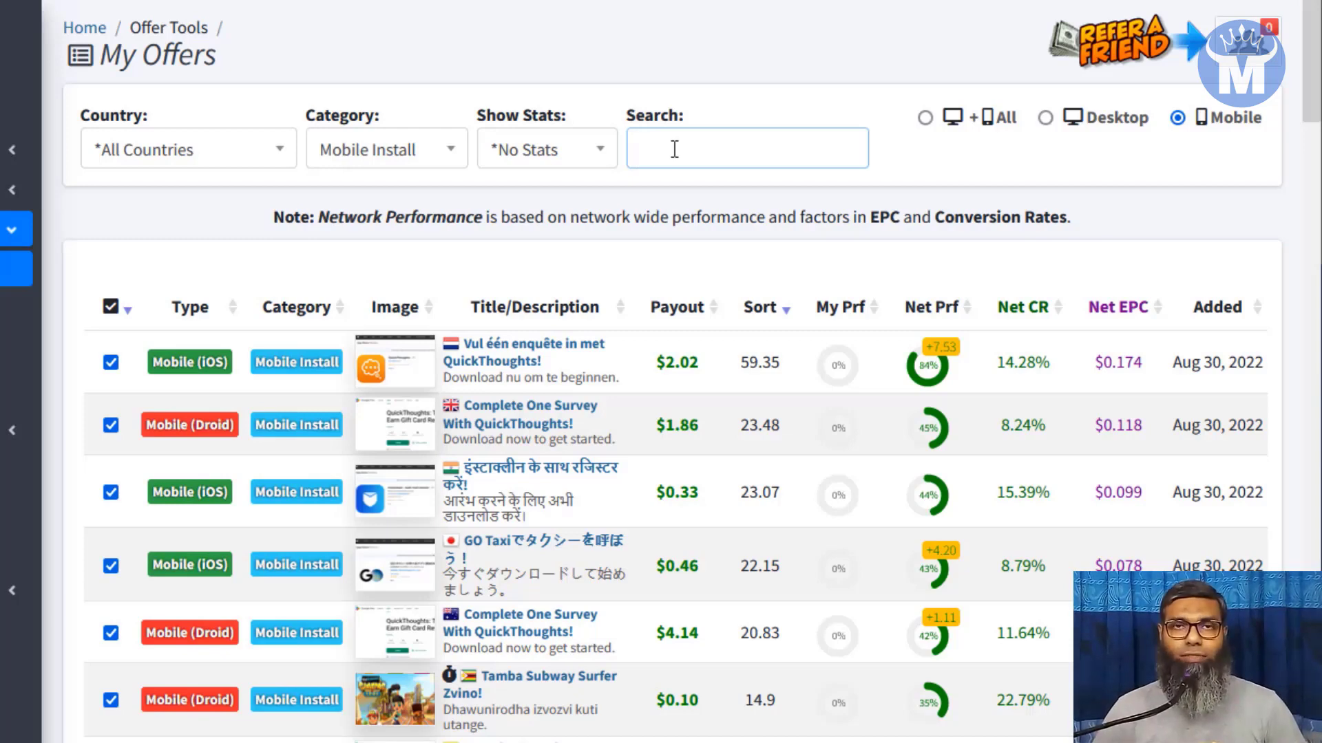
type("octaf")
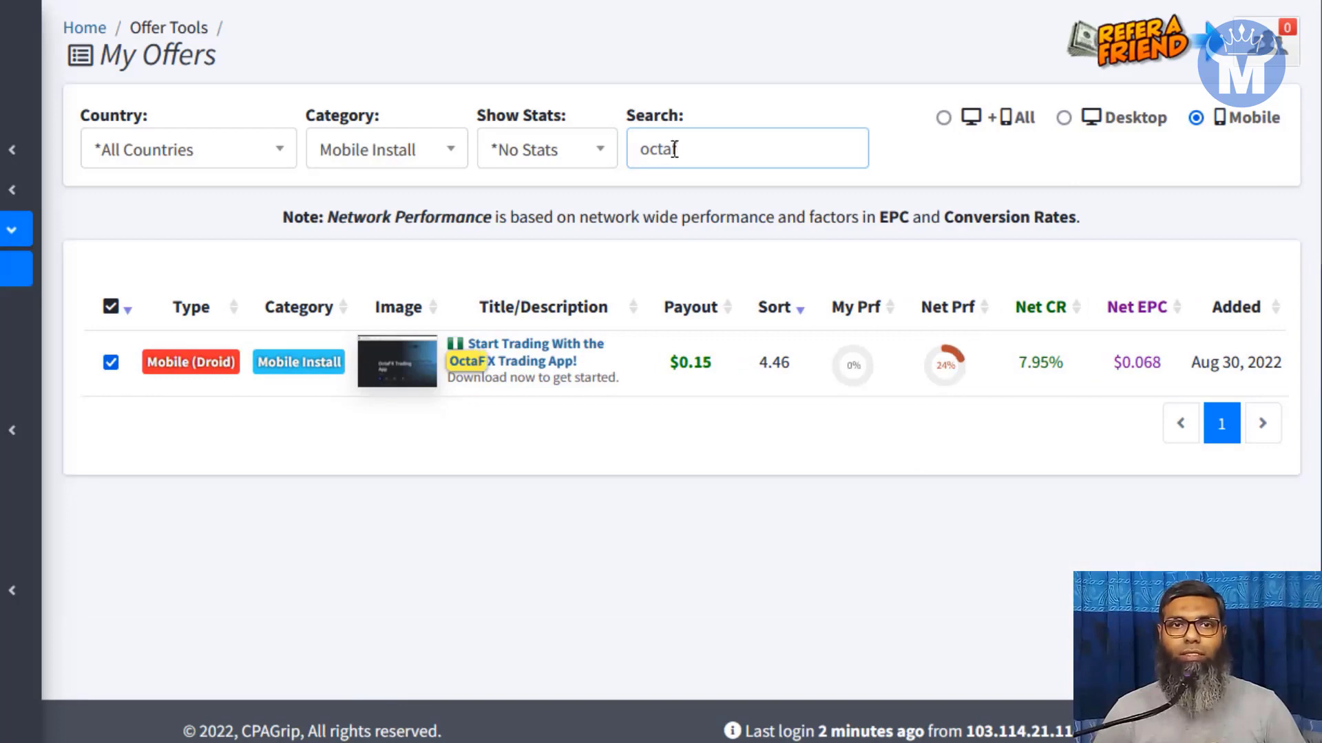
type("x")
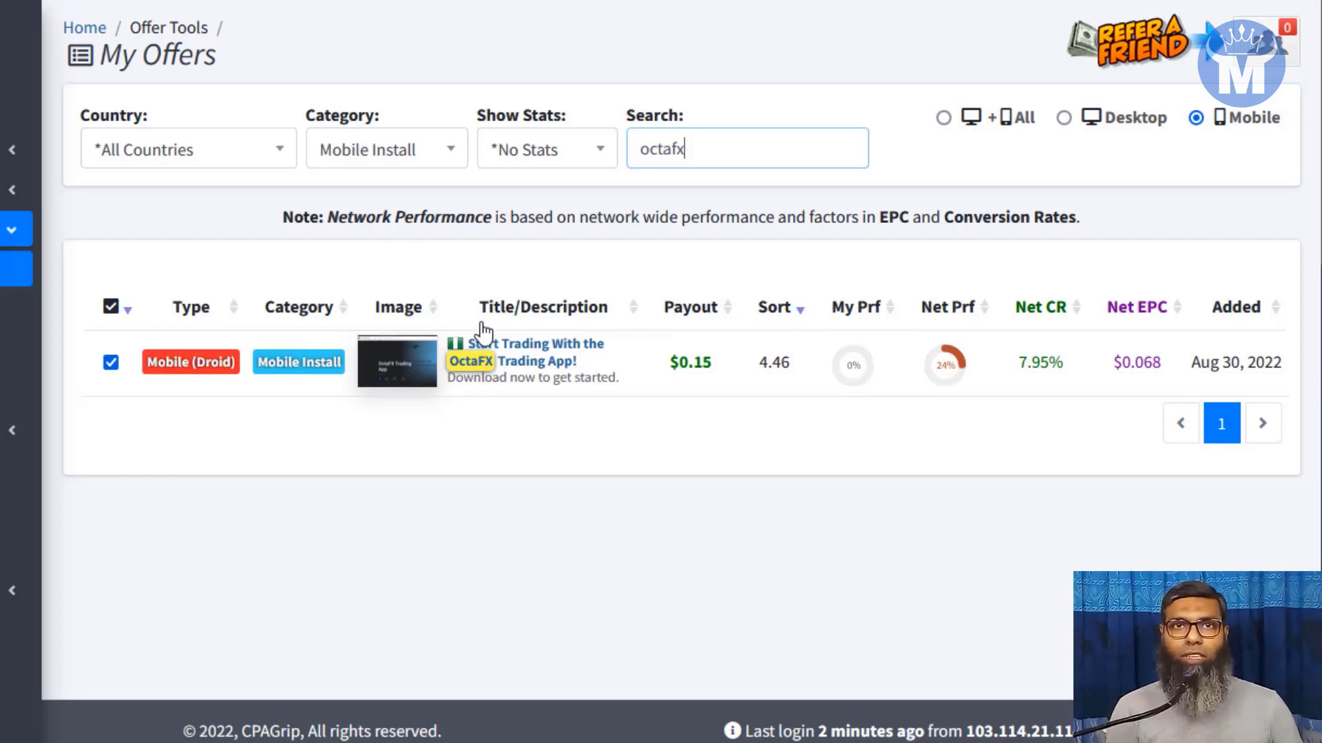
- Open the "Start Trading With the OctaFX Trading App!" offer, copy its tracking link and close the offer details
left_click(453, 355)
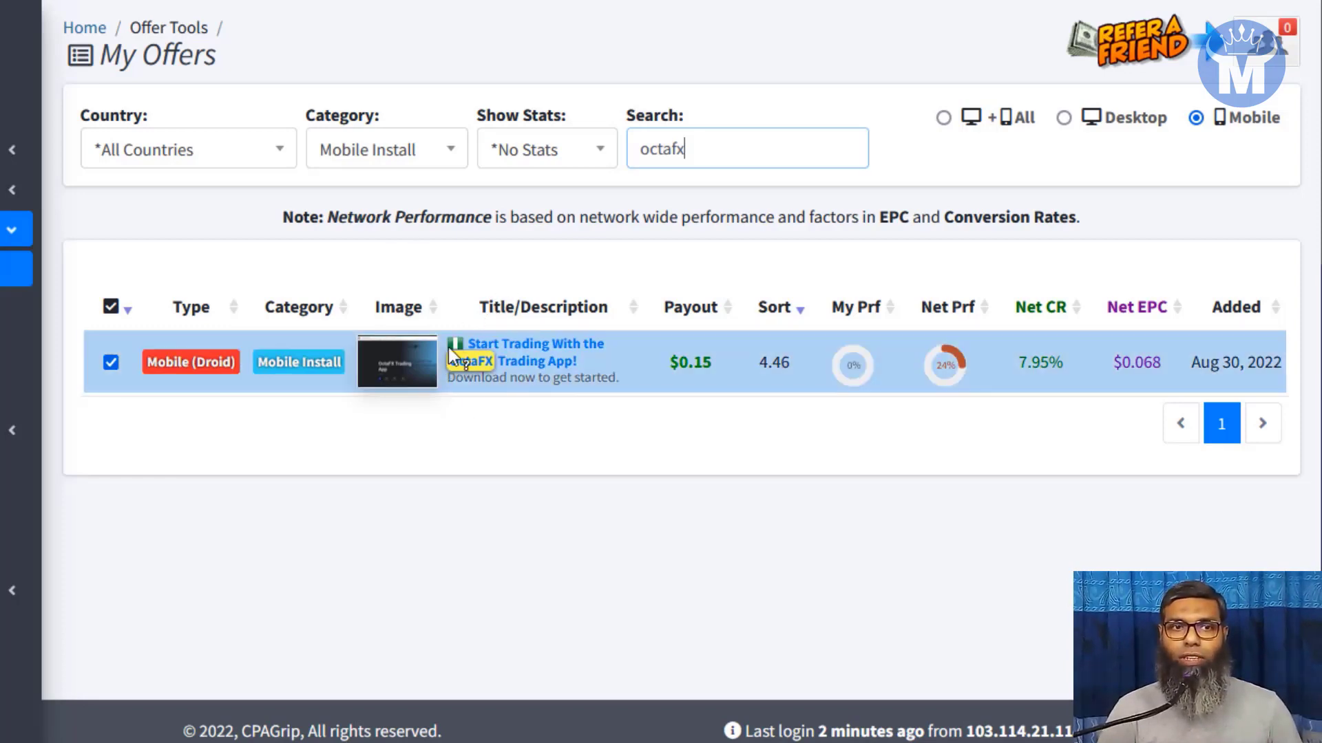
mouse_move(456, 343)
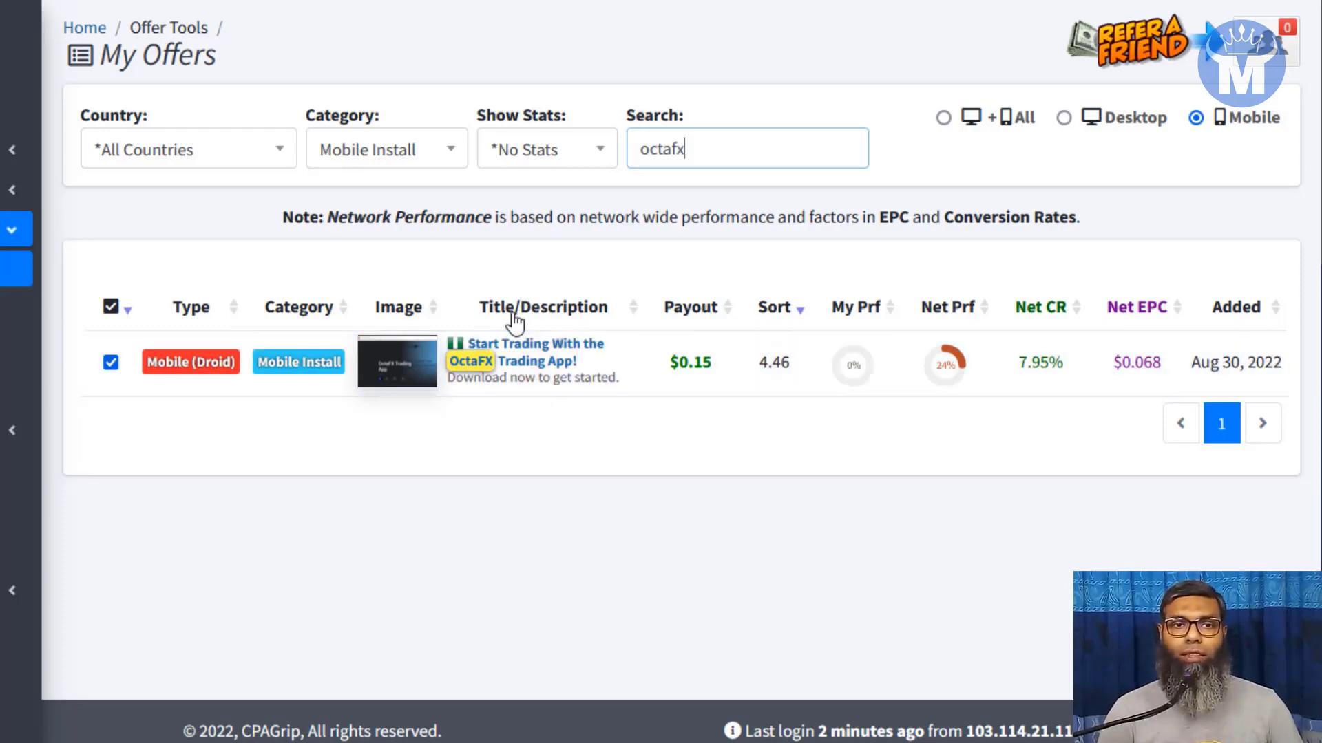
left_click(510, 369)
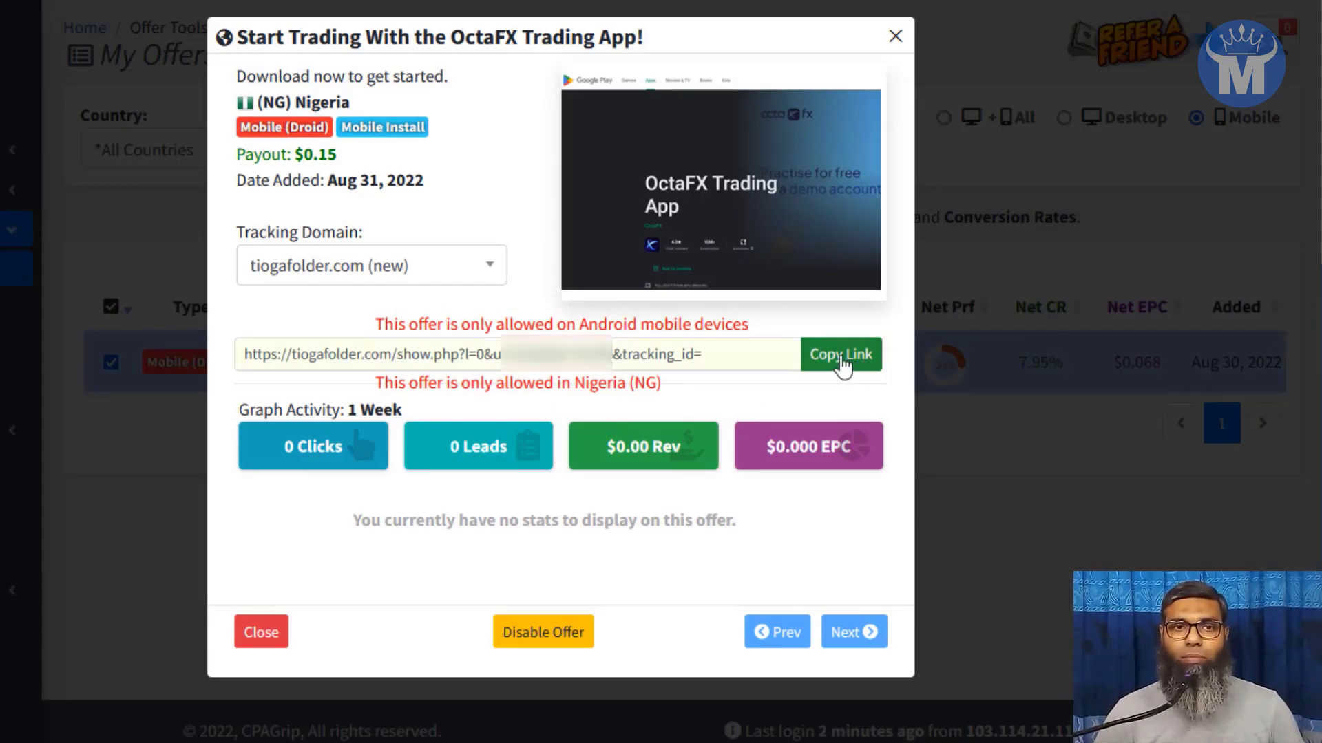
left_click(843, 367)
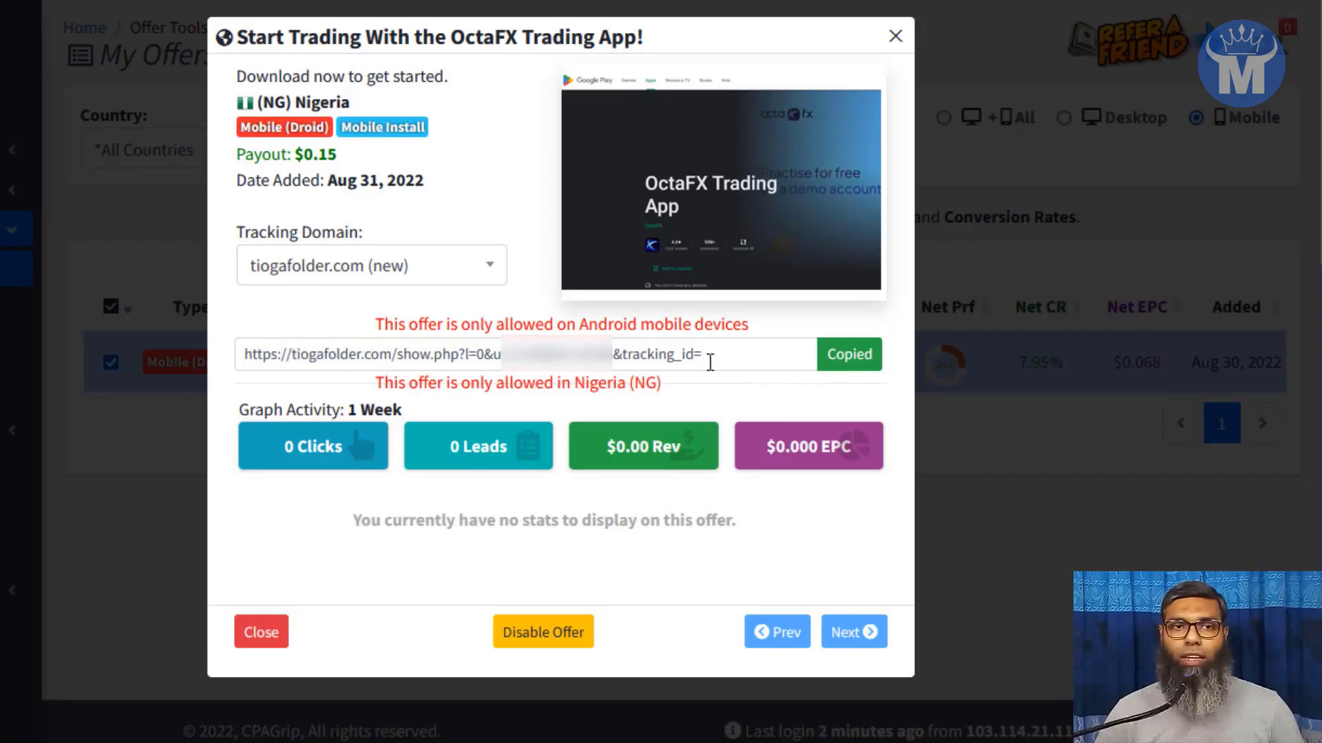
left_click(895, 35)
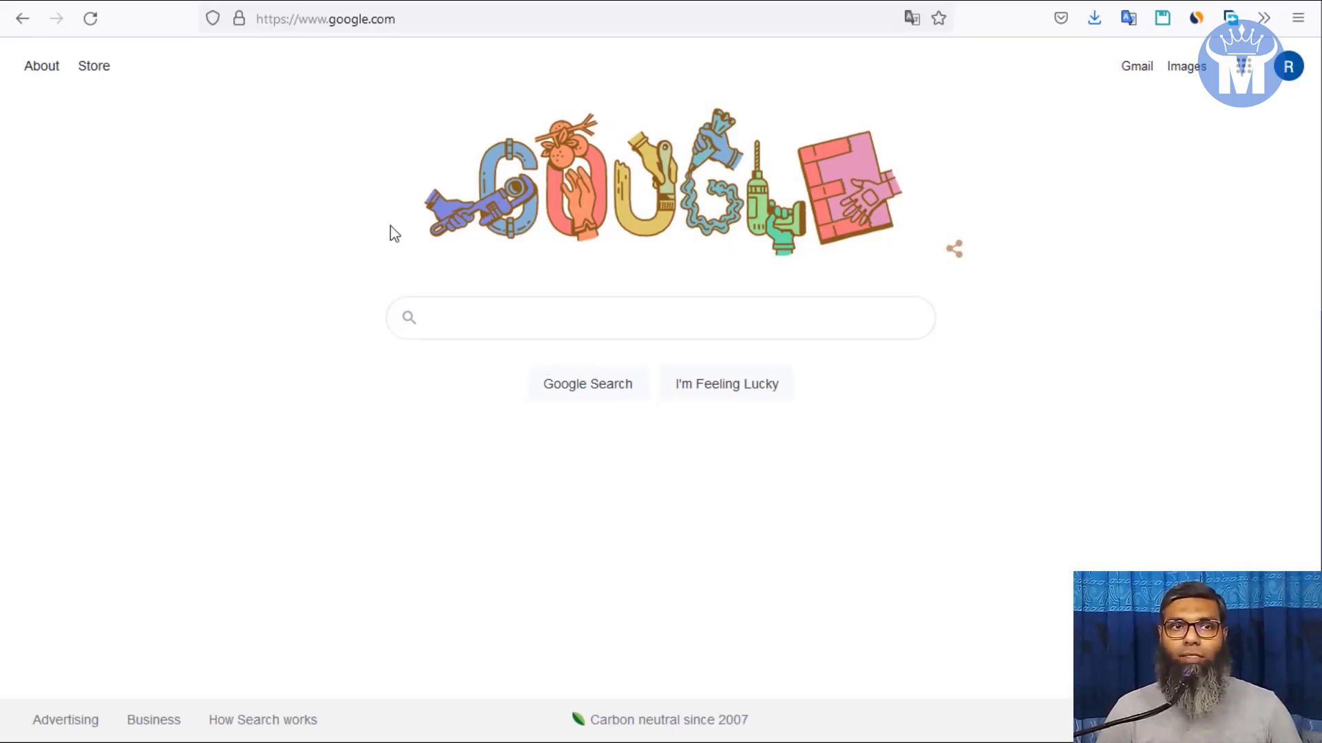
- Switch to Google and search for "tips on forex trading"
left_click(466, 319)
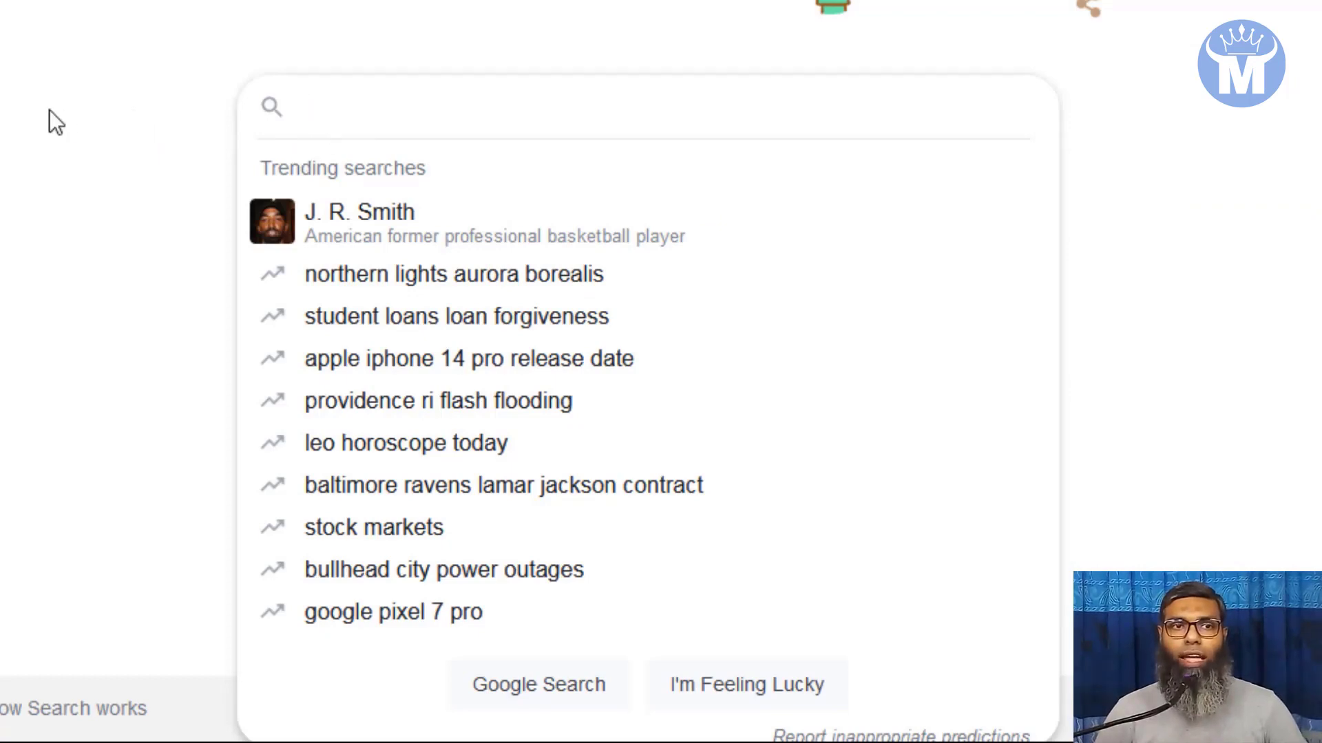
type("tips of tra")
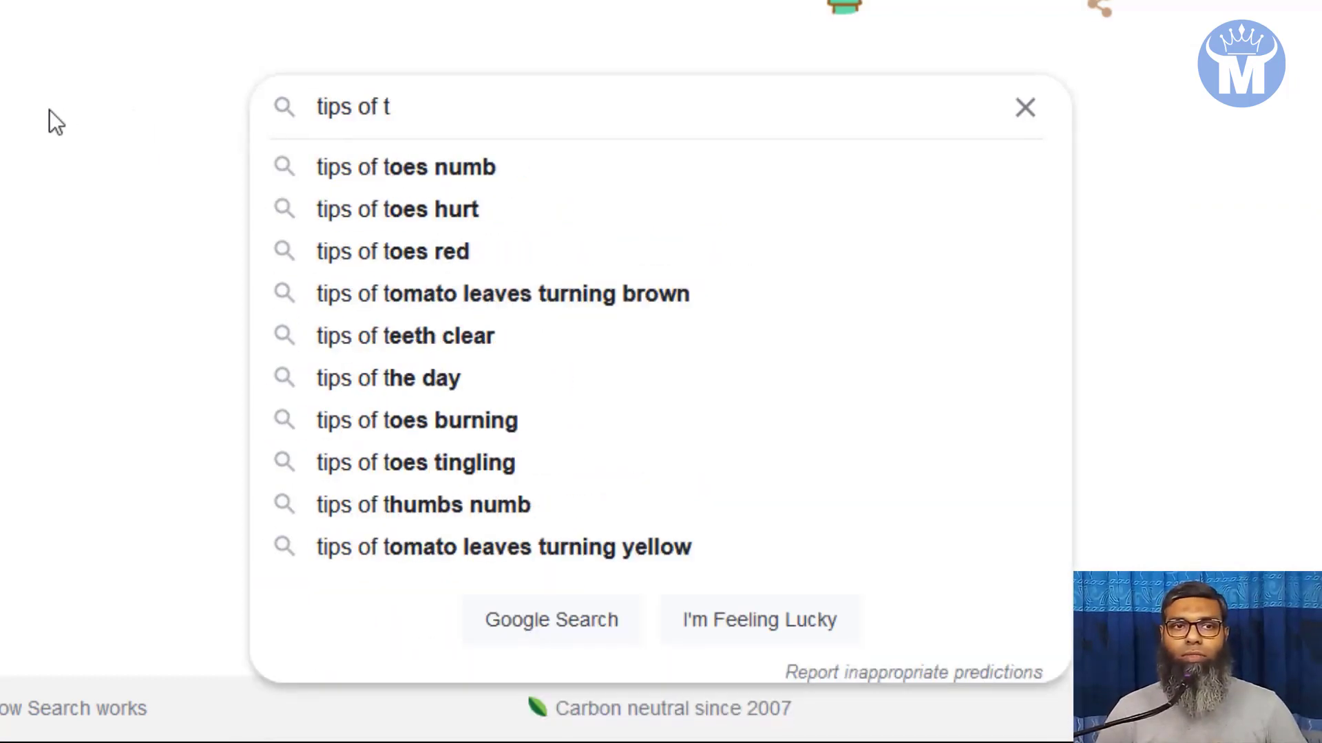
type("ding")
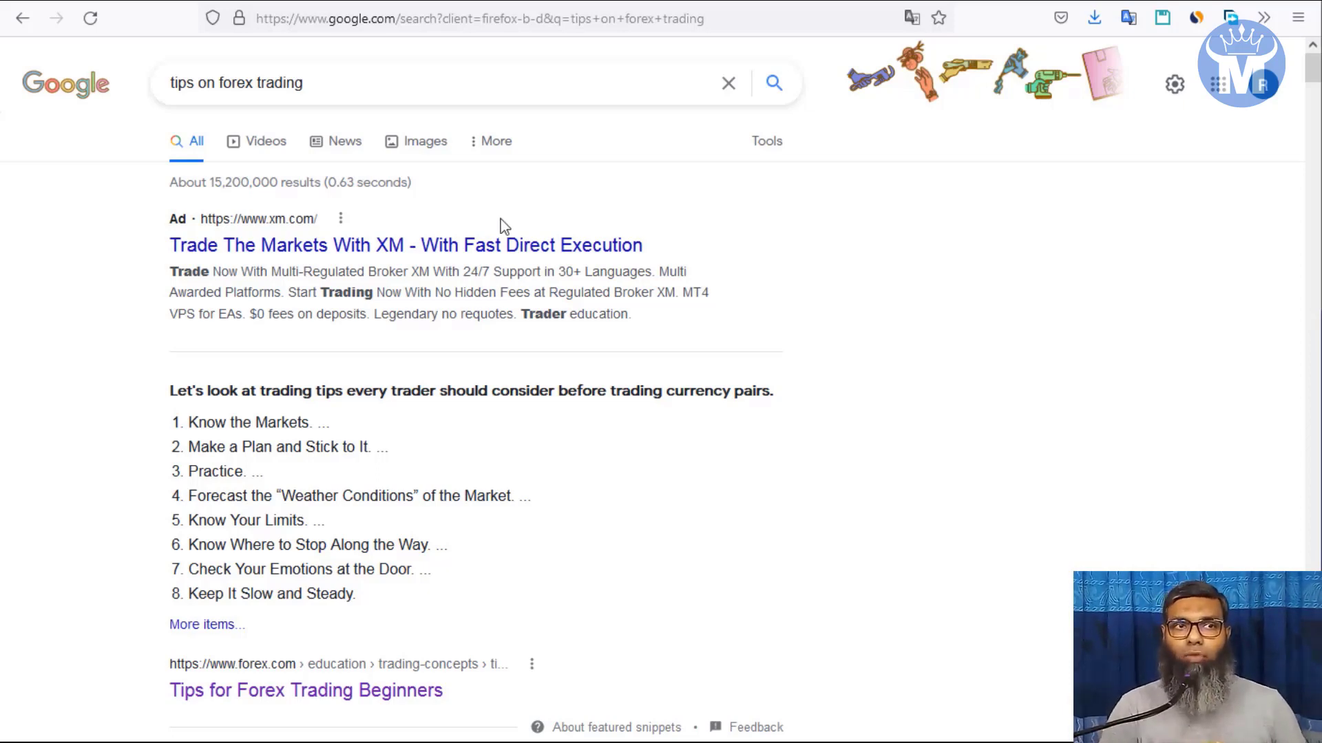
- Look through the search results and open the forex.com article "Tips for Forex Trading Beginners"
scroll(450, 245, "down", 2)
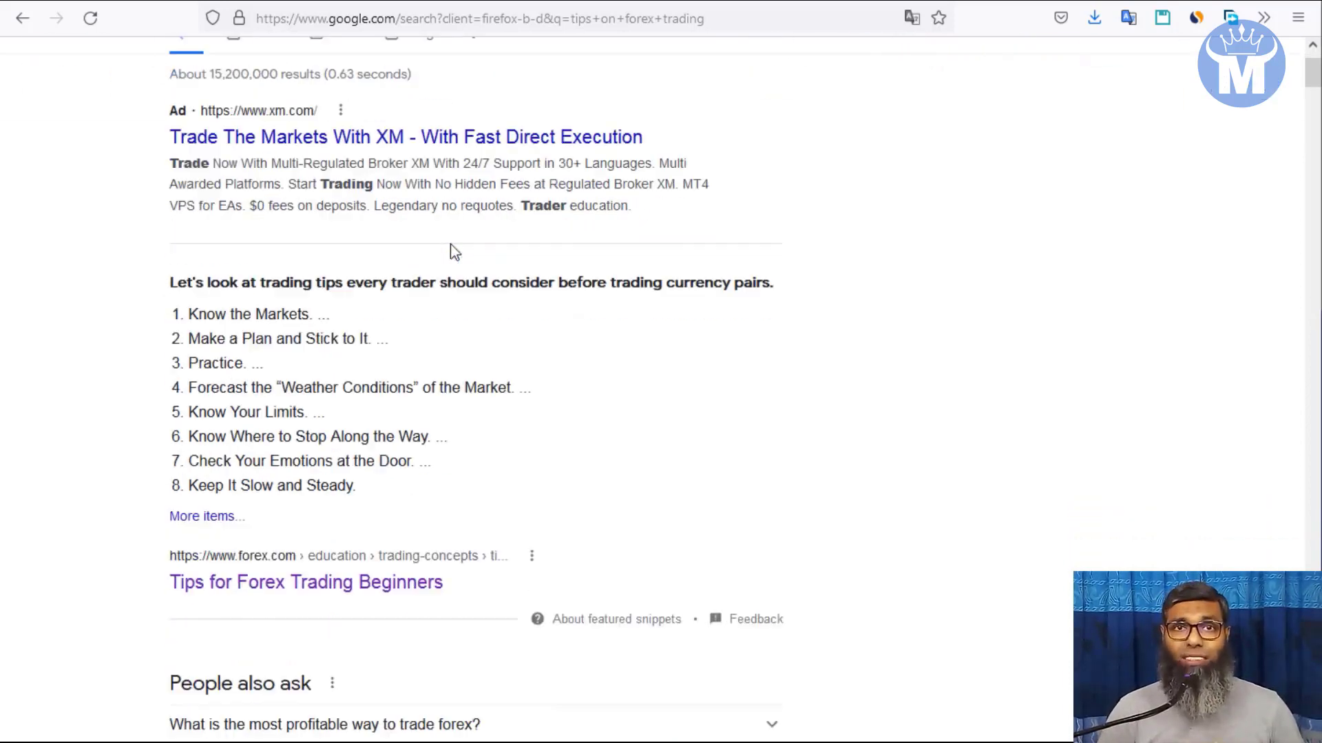
scroll(451, 247, "down", 2)
scroll(304, 319, "up", 4)
scroll(378, 324, "down", 4)
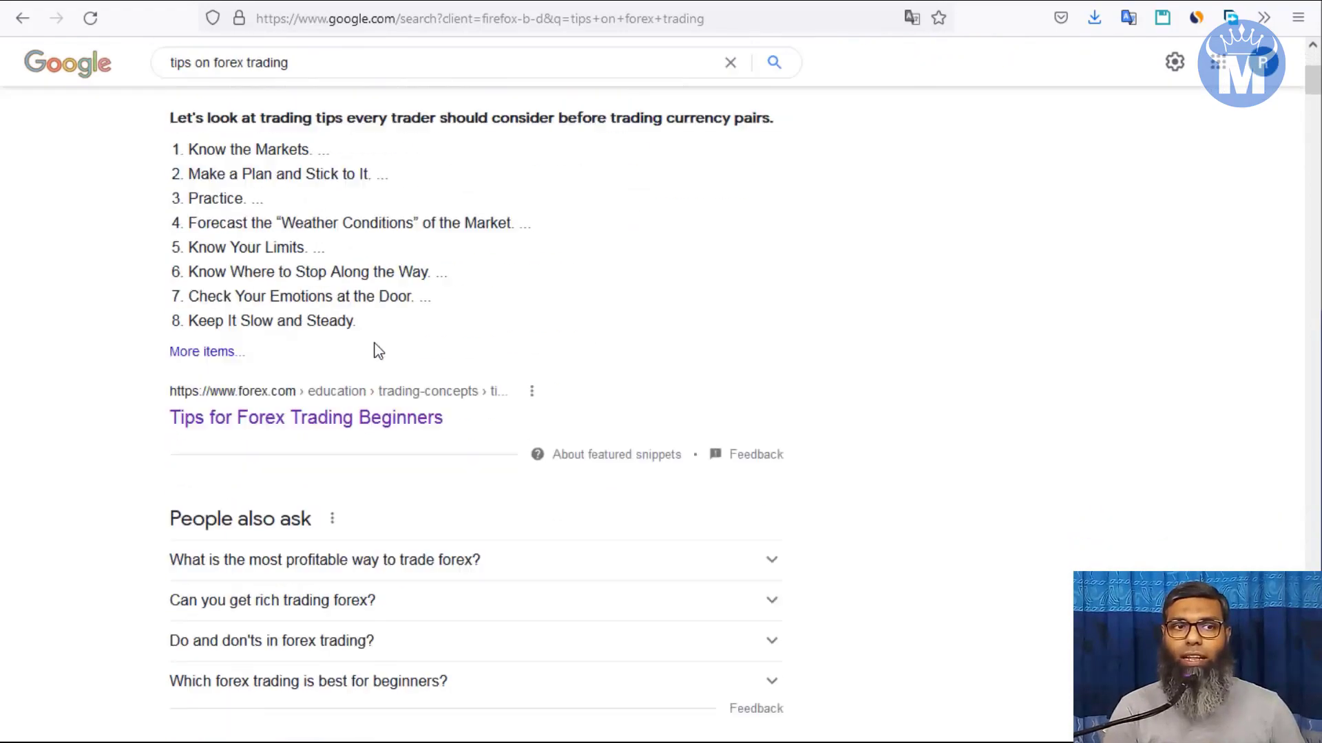
scroll(310, 324, "up", 4)
scroll(207, 316, "down", 4)
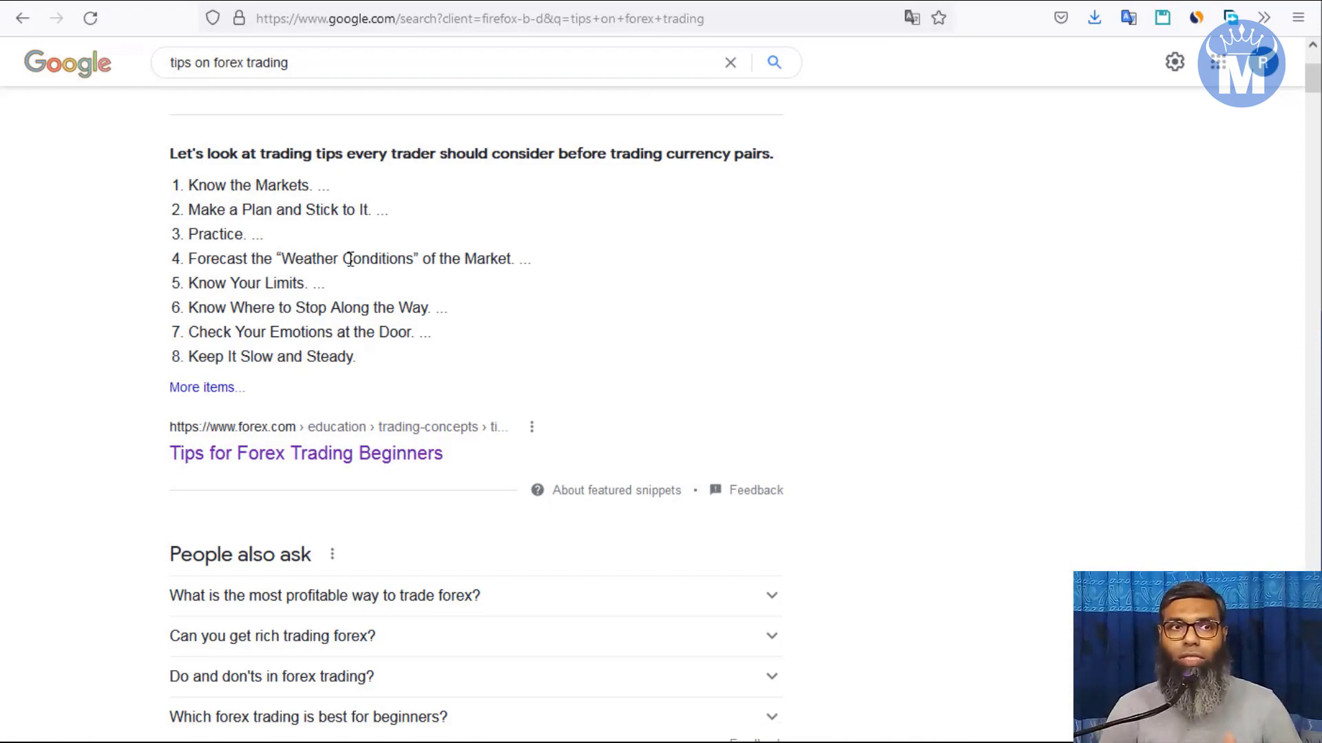
scroll(282, 260, "down", 14)
scroll(273, 269, "up", 1)
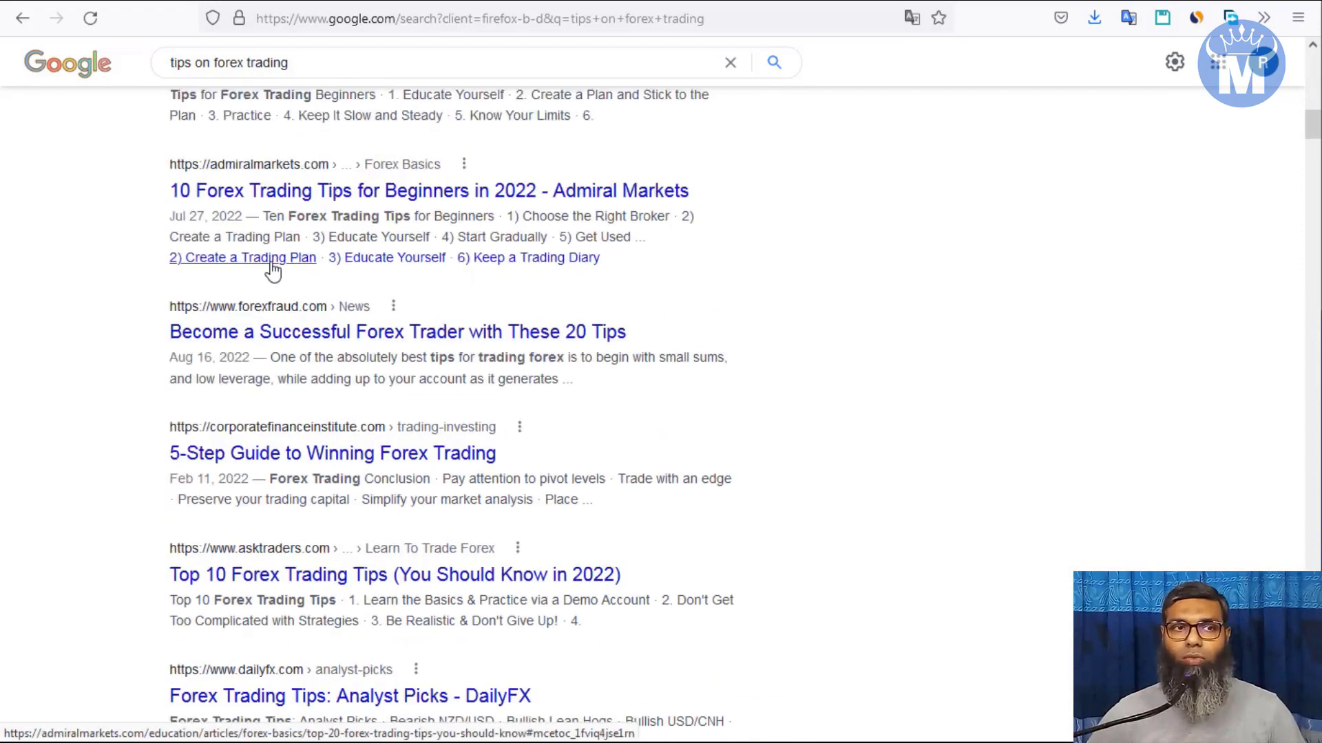
scroll(273, 270, "up", 12)
scroll(271, 354, "down", 3)
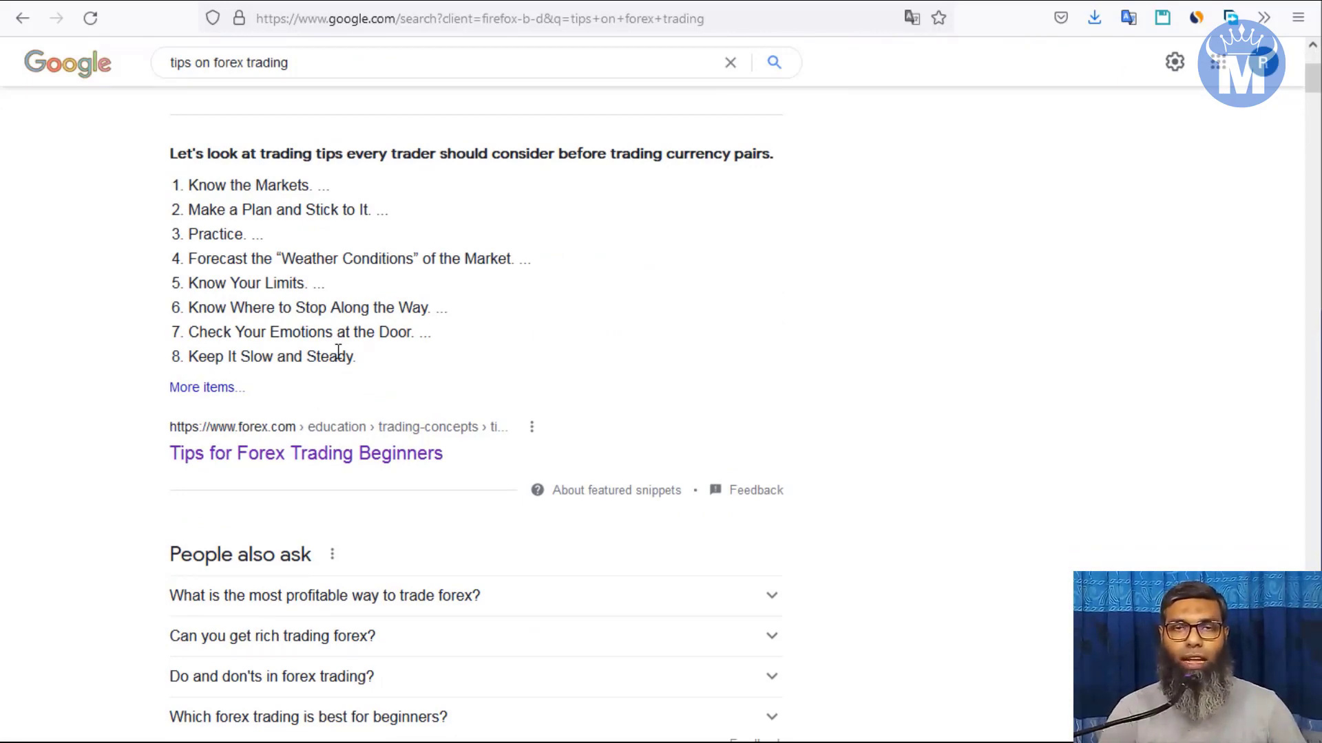
left_click(266, 456)
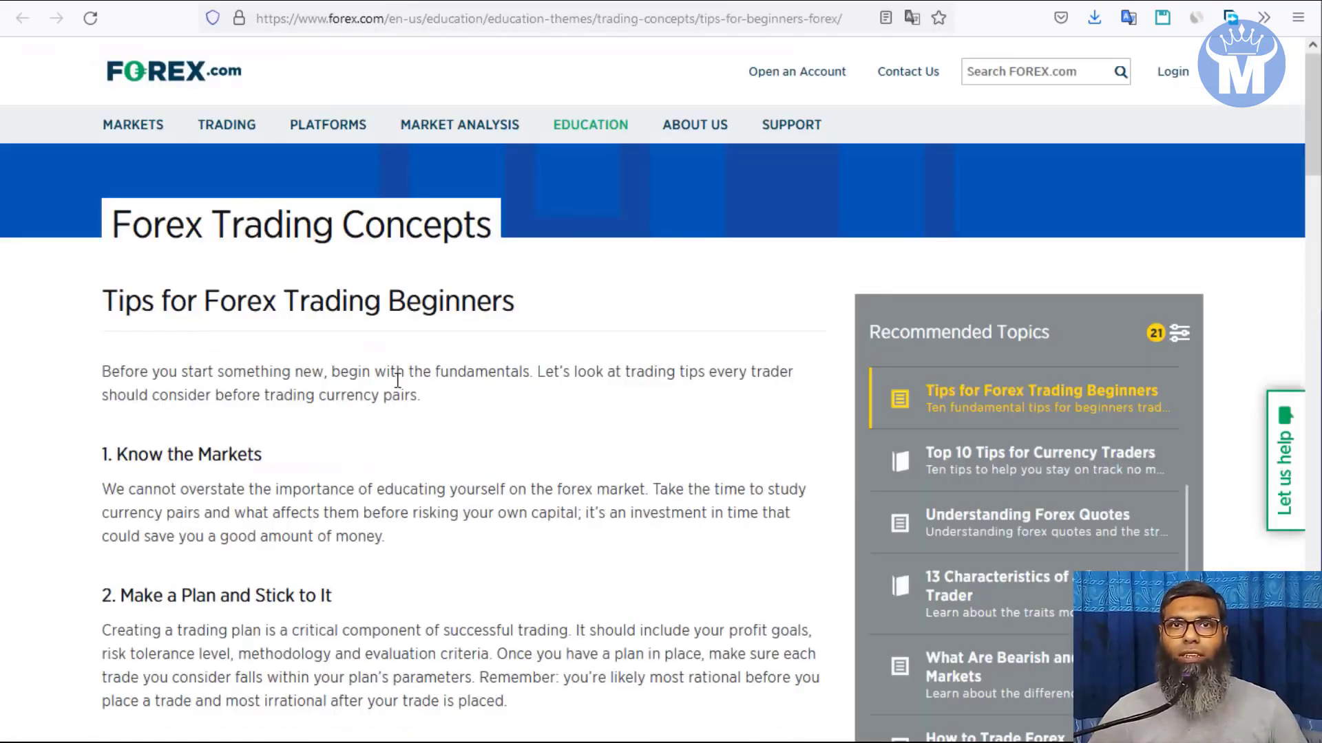
- Read through the numbered tips in the forex.com beginners' article
scroll(397, 381, "down", 2)
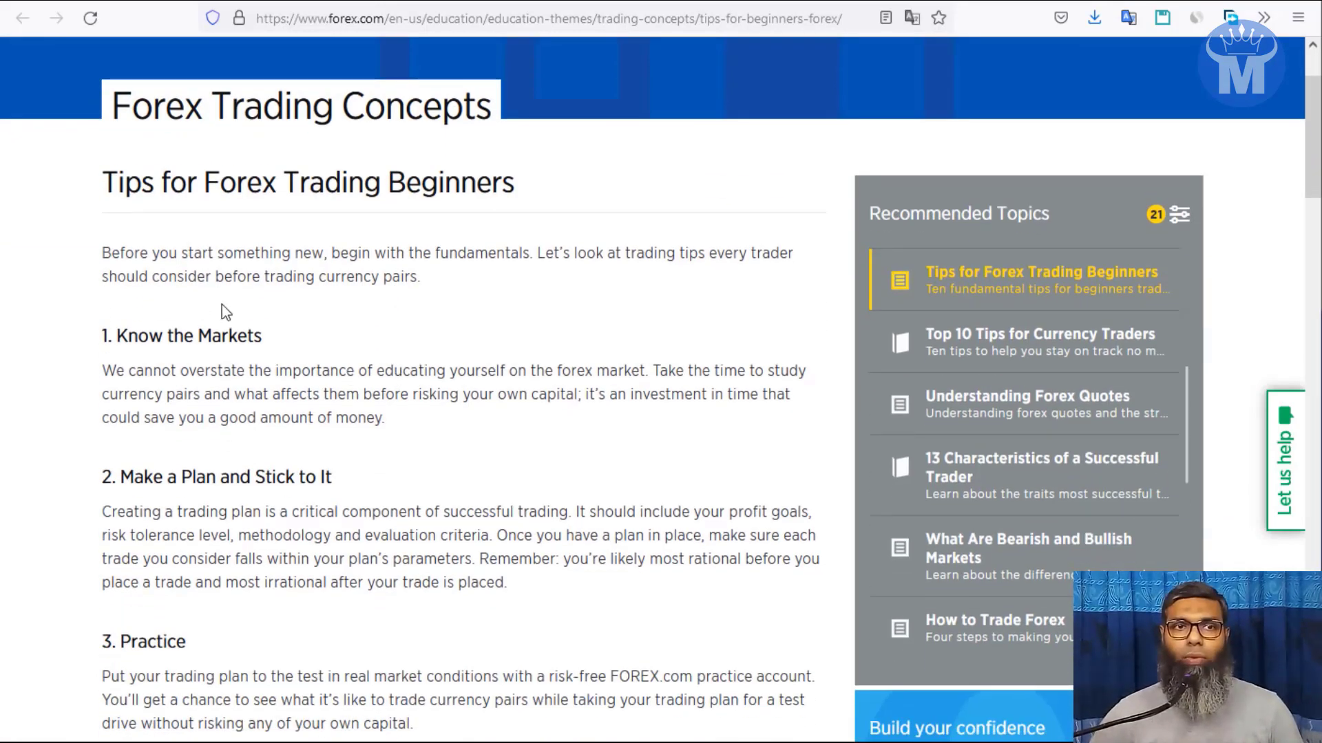
scroll(235, 306, "down", 2)
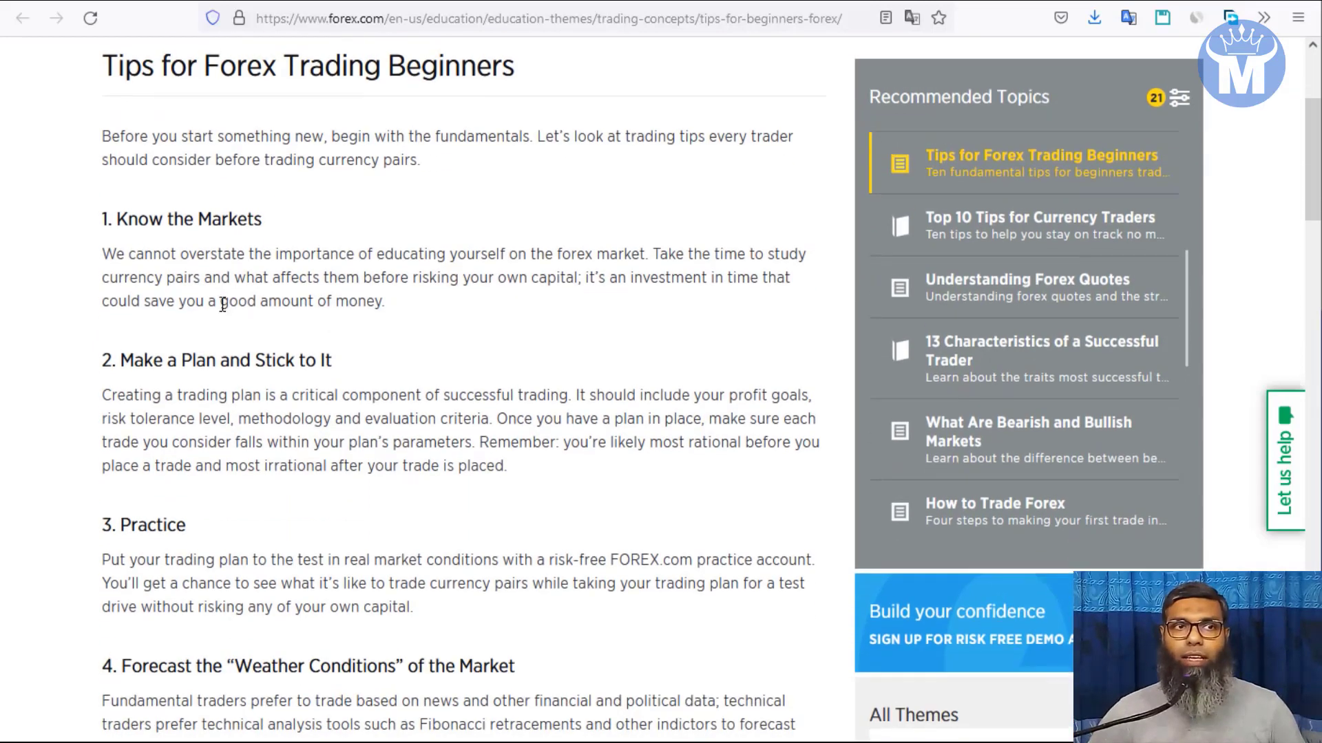
scroll(227, 311, "up", 4)
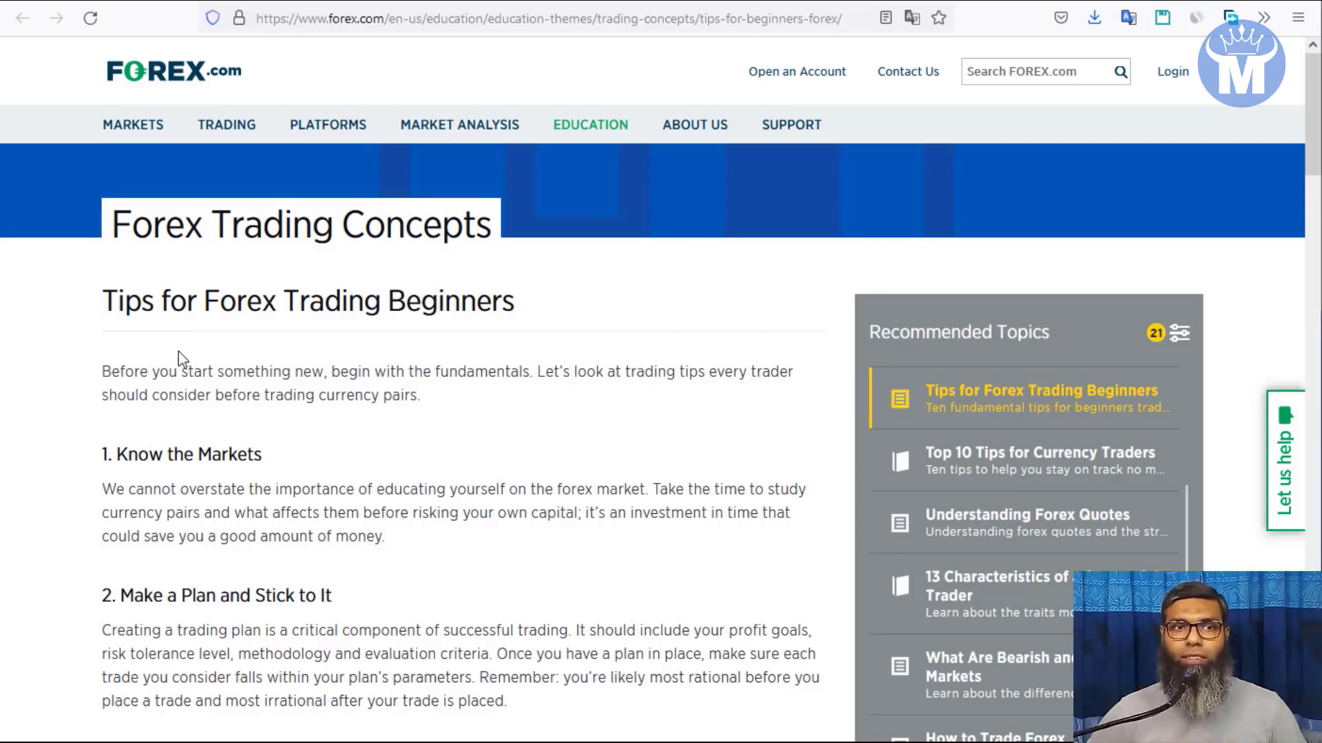
scroll(179, 351, "down", 12)
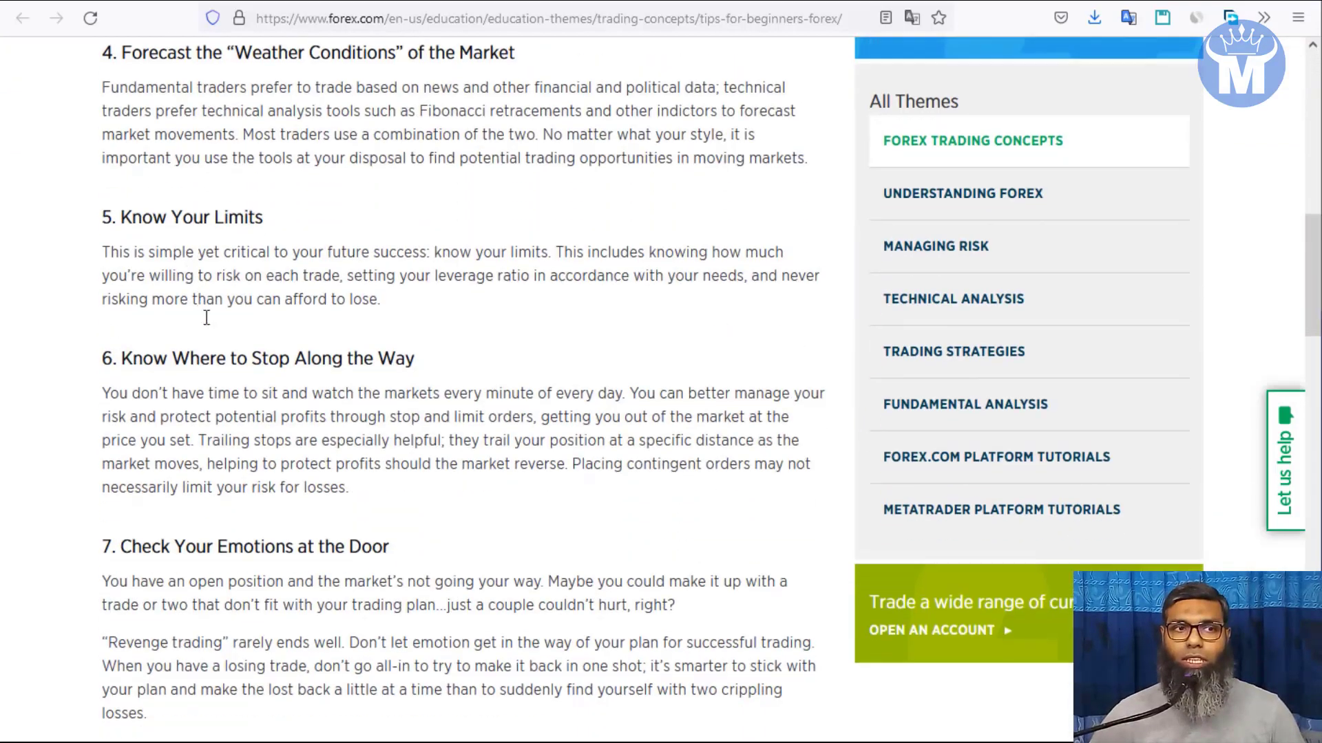
scroll(230, 349, "down", 8)
scroll(206, 365, "up", 20)
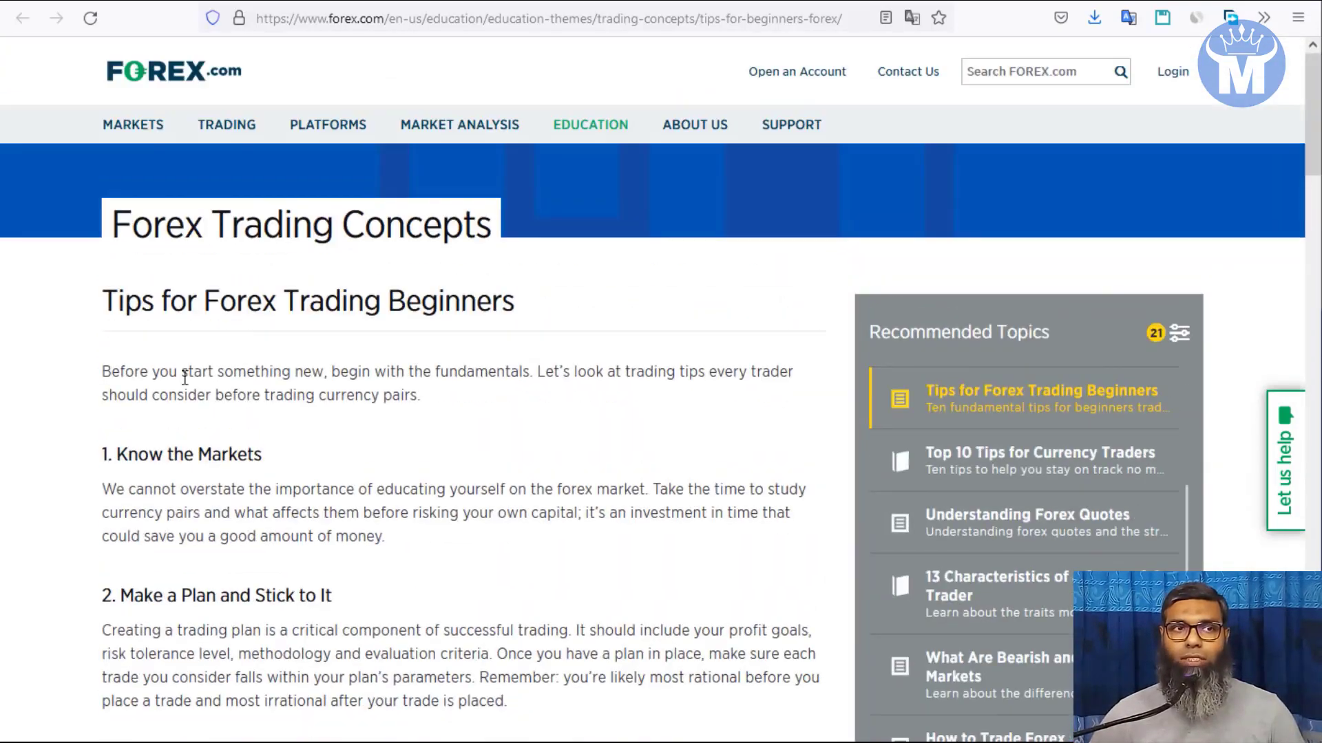
scroll(199, 362, "down", 2)
scroll(167, 393, "up", 2)
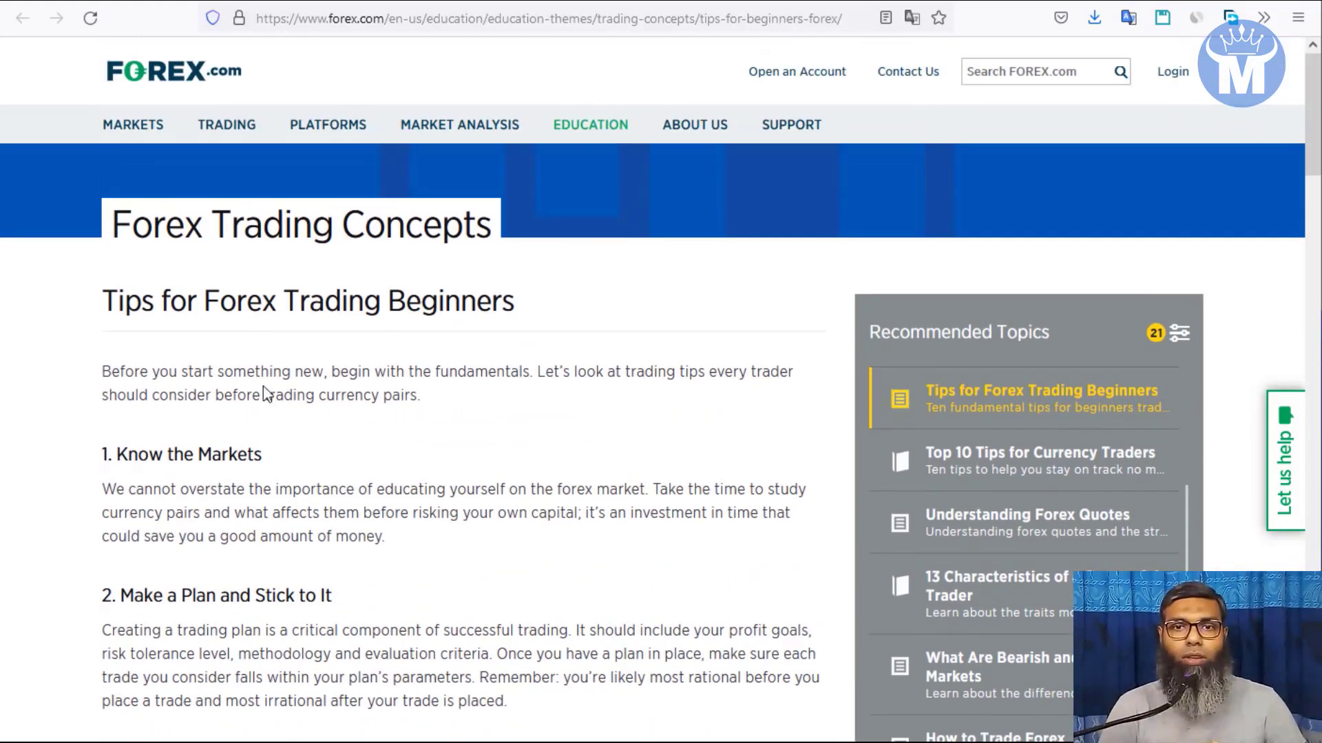
scroll(267, 395, "down", 3)
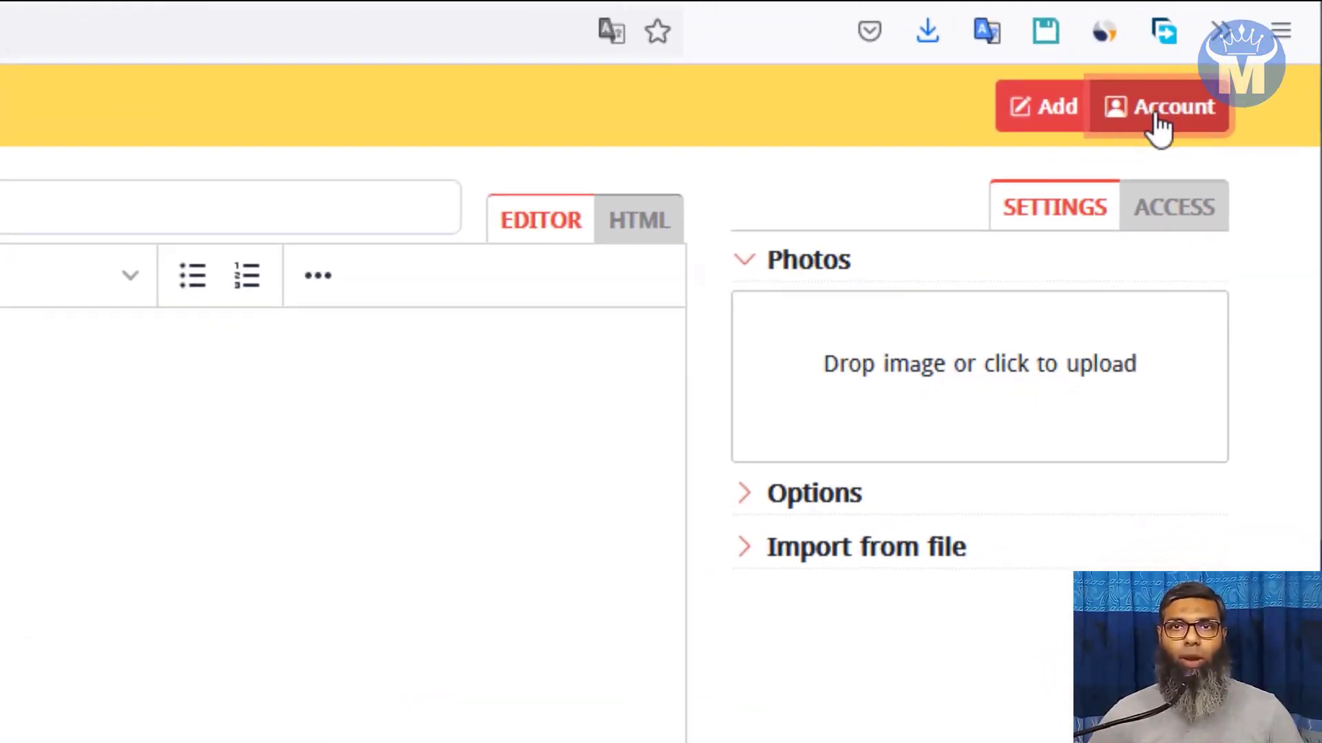
- Go to the account on JustPaste.it and review the public profile's address, display name and photo settings
left_click(1163, 110)
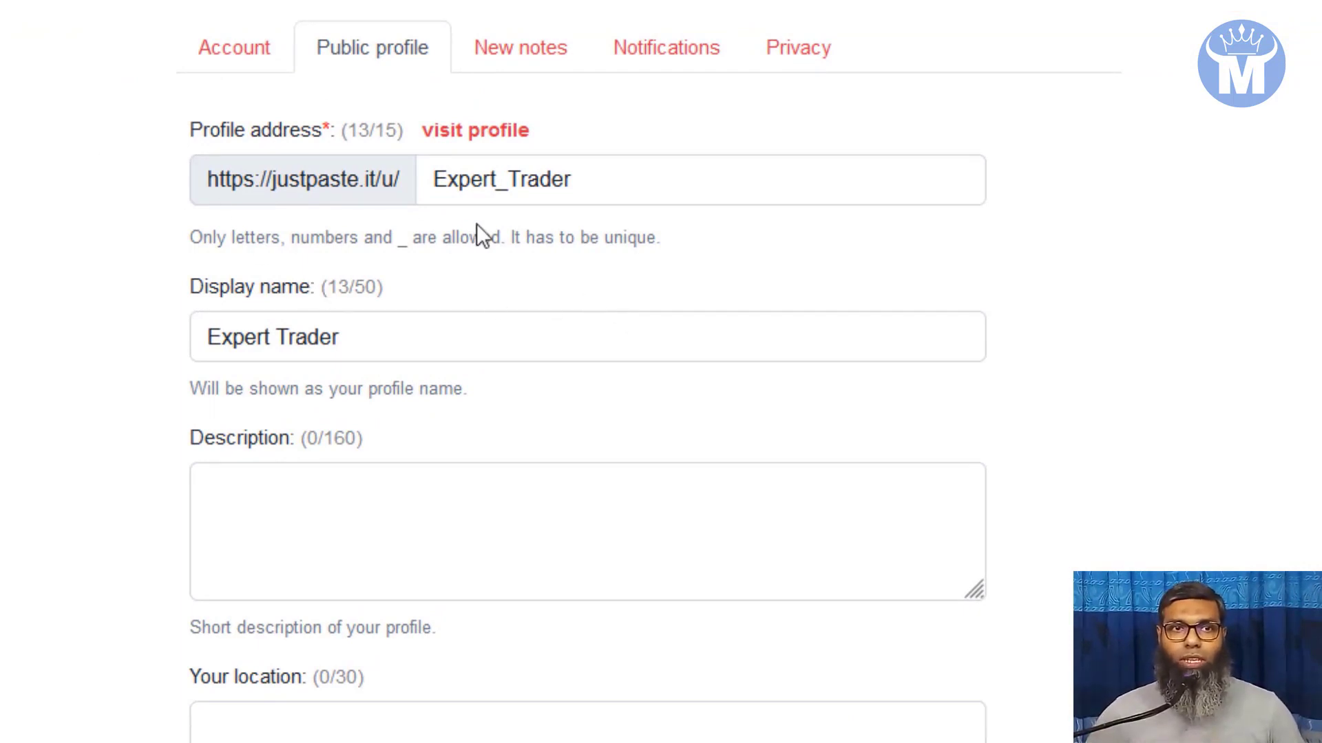
scroll(477, 225, "down", 2)
scroll(339, 218, "up", 2)
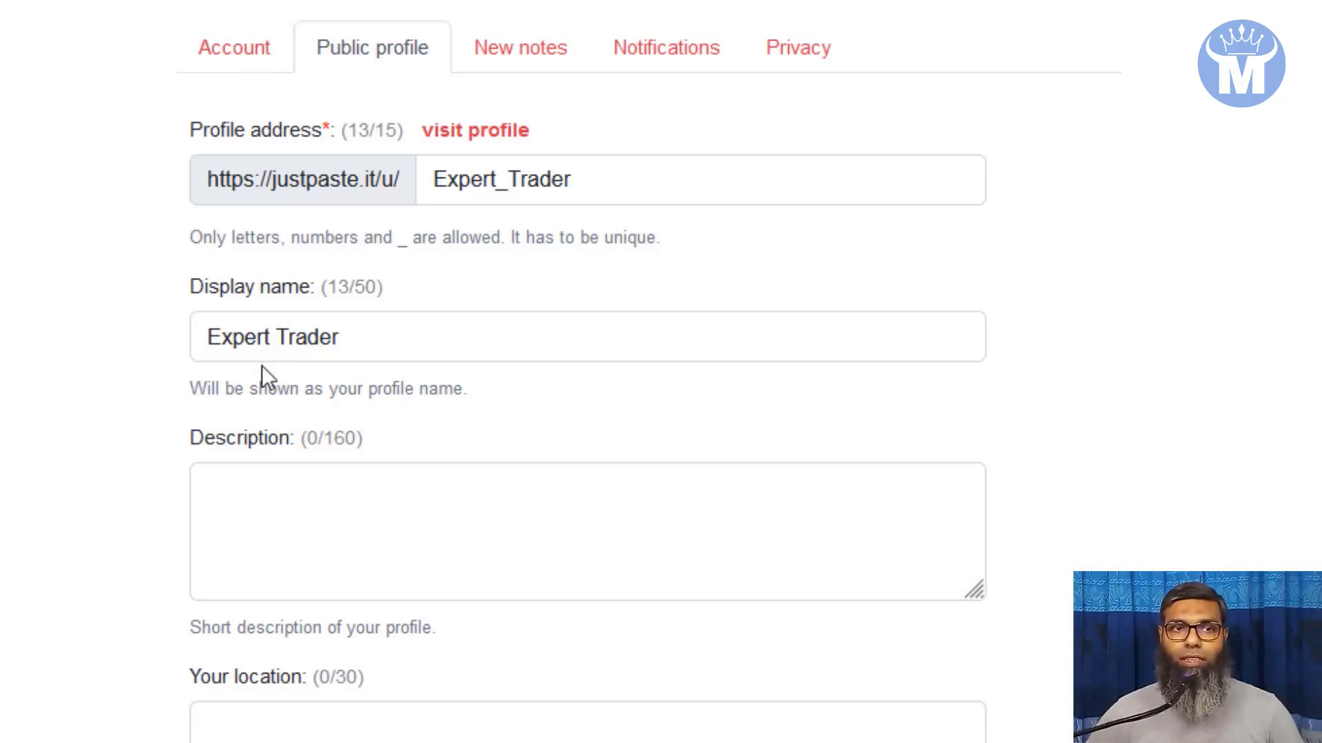
left_click_drag(392, 336, 153, 331)
left_click(421, 343)
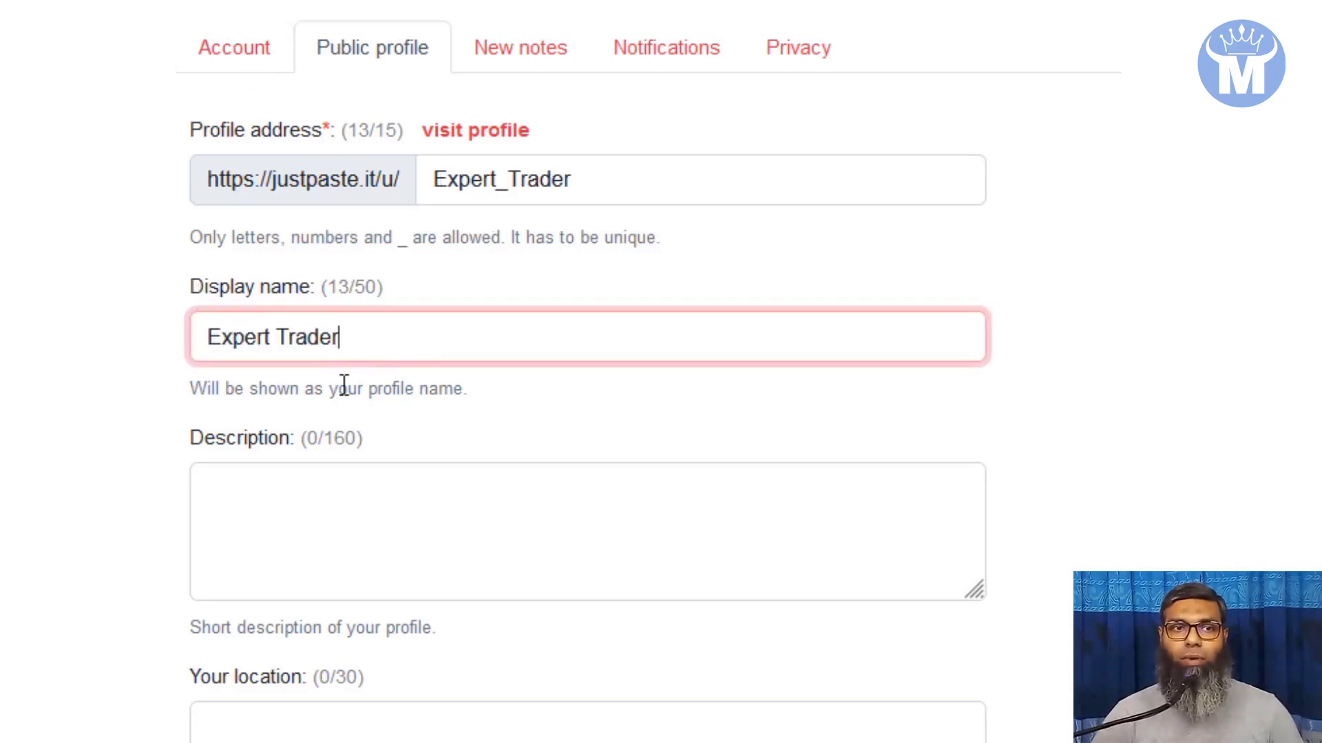
left_click(118, 391)
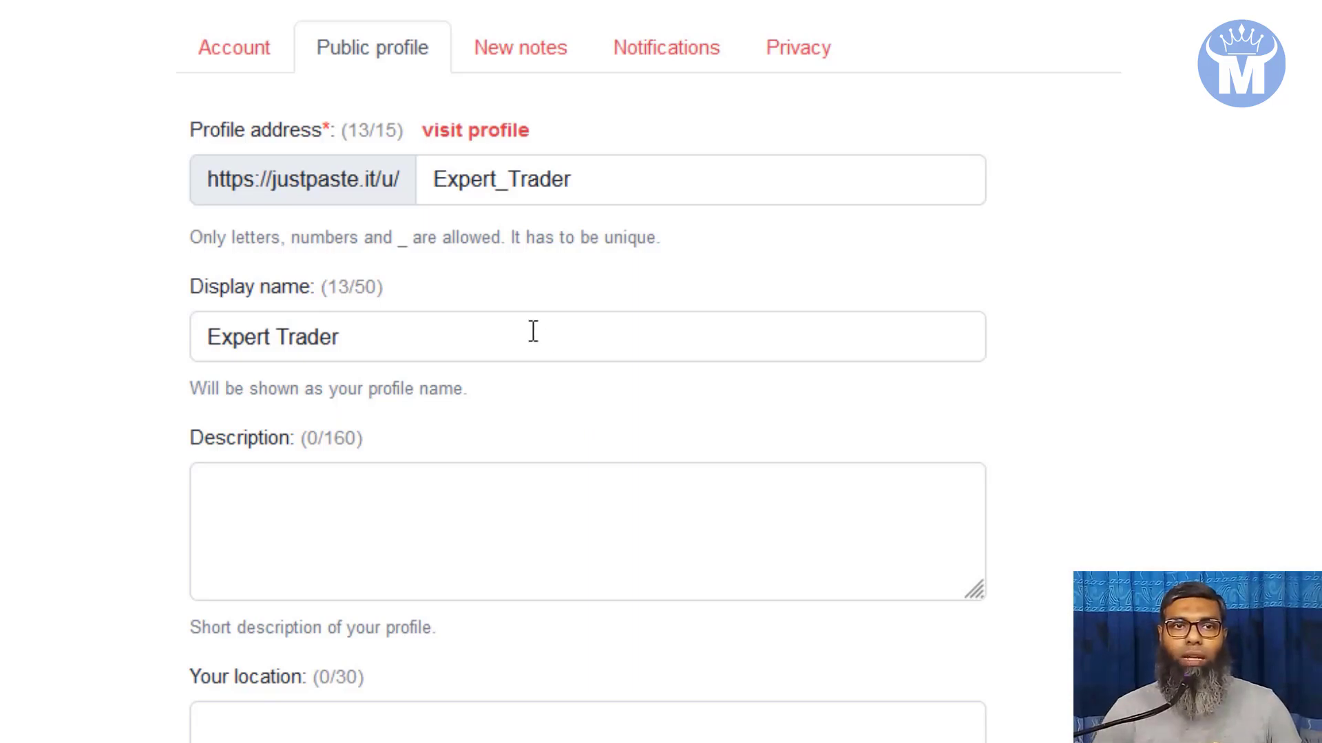
scroll(551, 297, "down", 4)
scroll(552, 384, "down", 3)
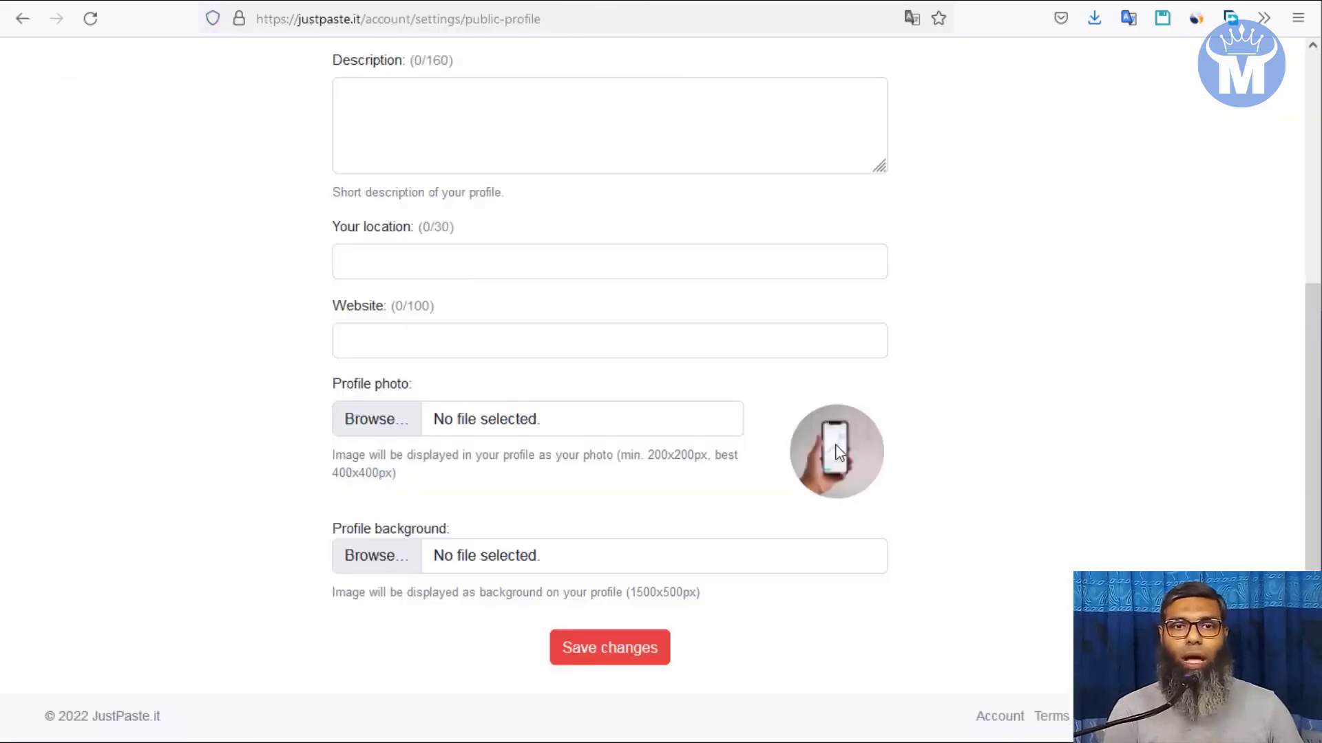
scroll(585, 497, "up", 5)
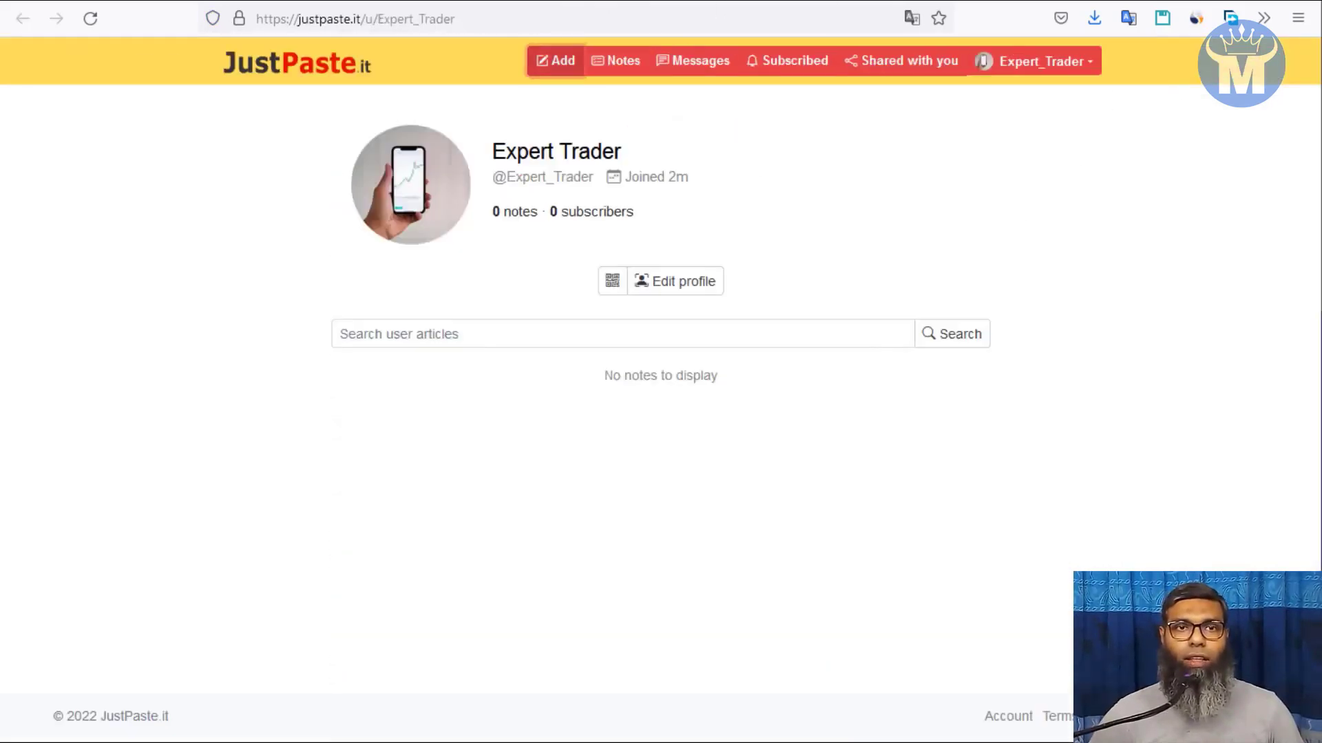
- Start a new JustPaste.it note, and copy tips 1 through 10 with their headings from the forex.com beginners' article
left_click(557, 61)
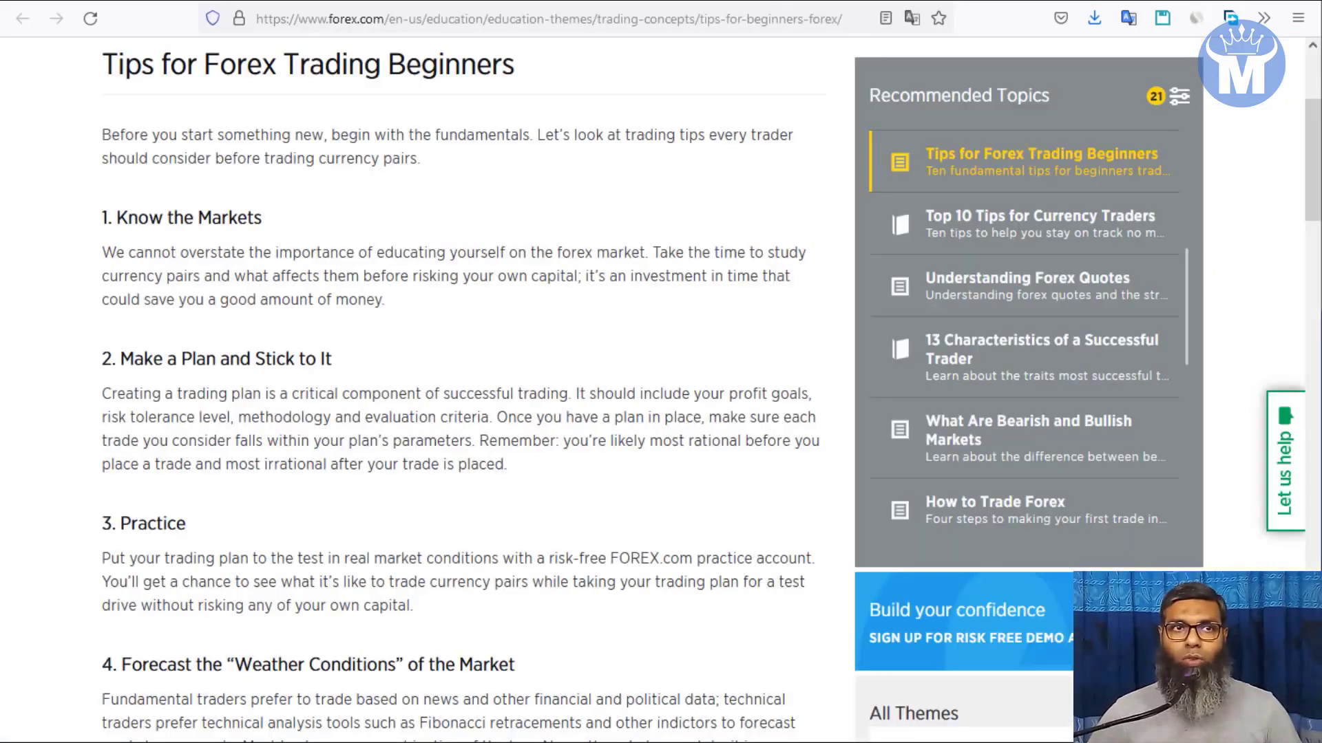
scroll(129, 226, "up", 3)
scroll(180, 160, "down", 2)
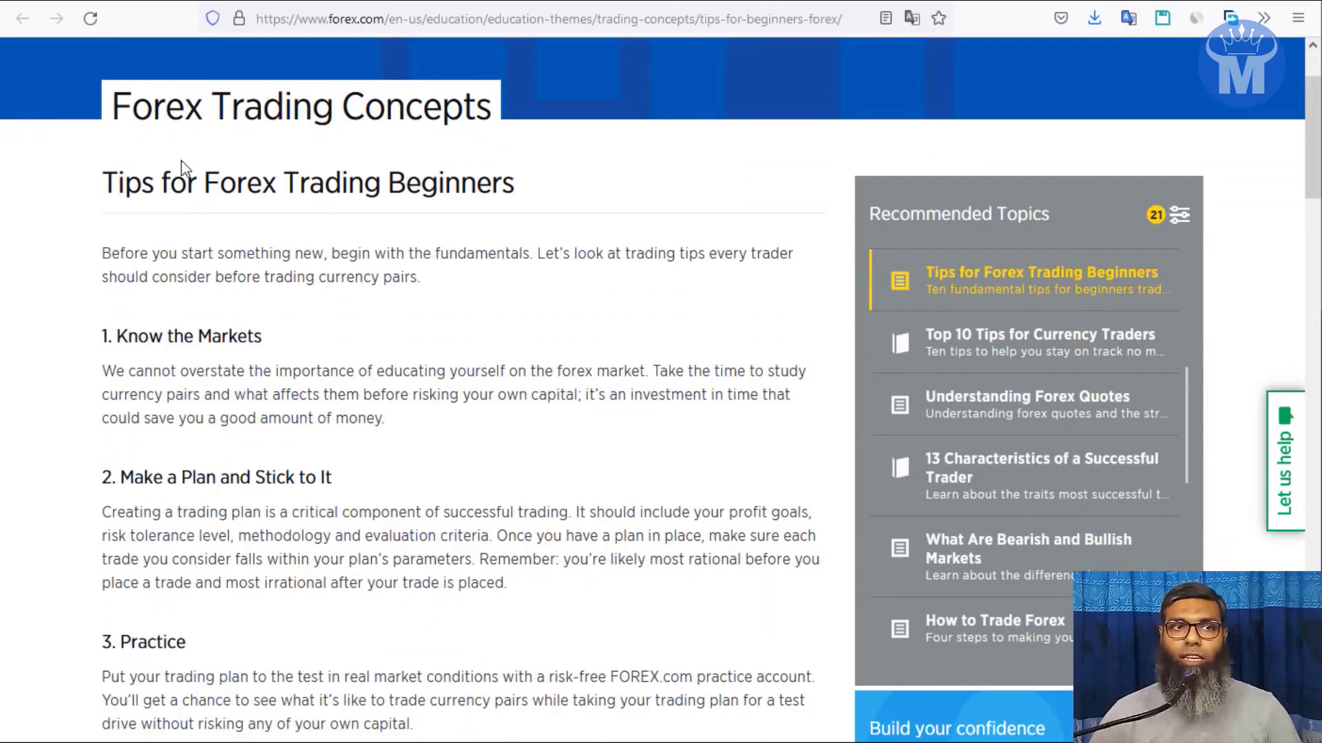
scroll(289, 241, "down", 2)
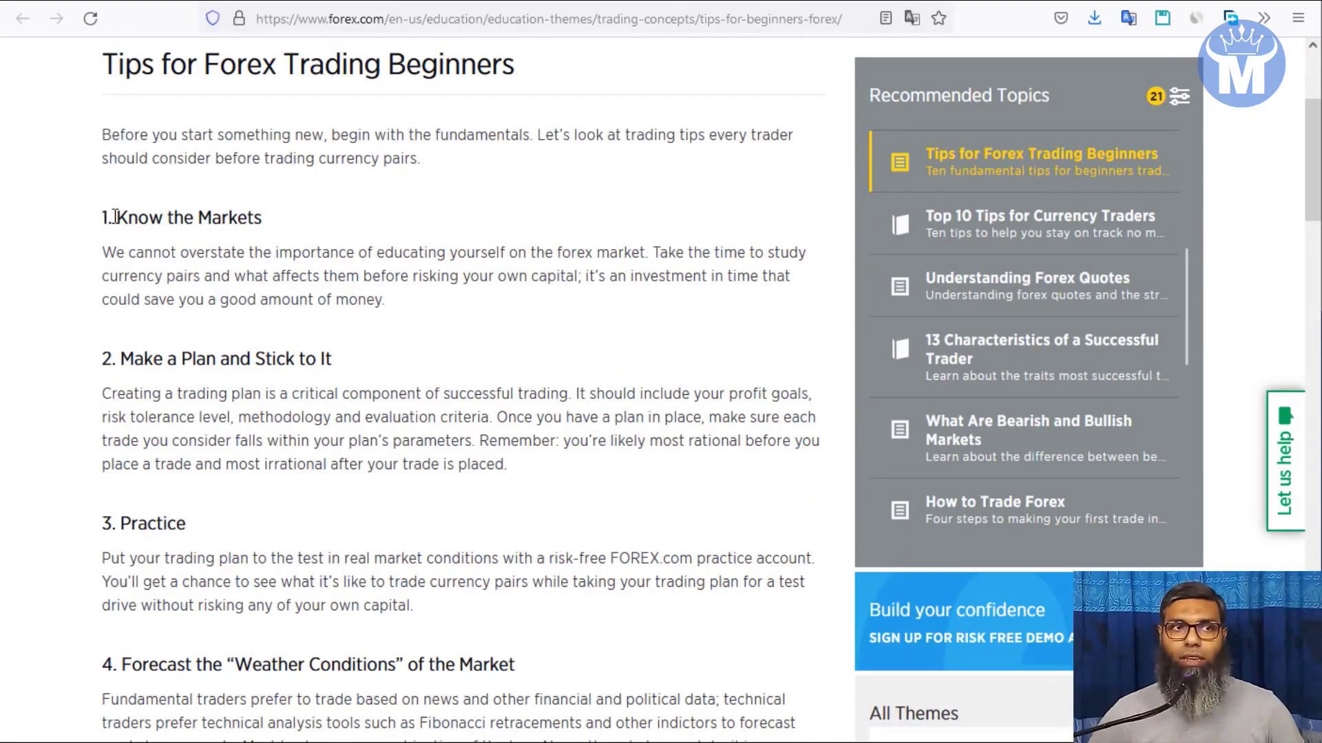
scroll(177, 192, "up", 2)
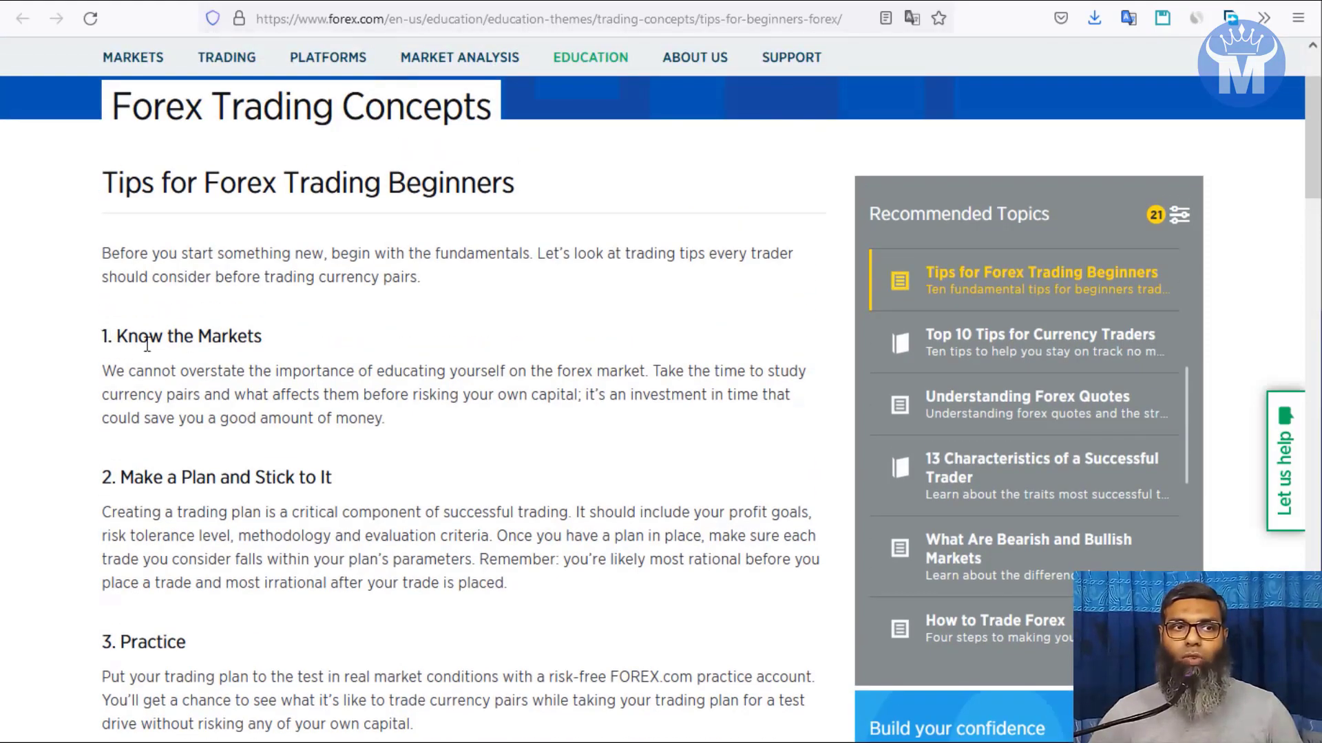
left_click_drag(104, 337, 684, 417)
scroll(334, 304, "down", 15)
scroll(358, 180, "up", 3)
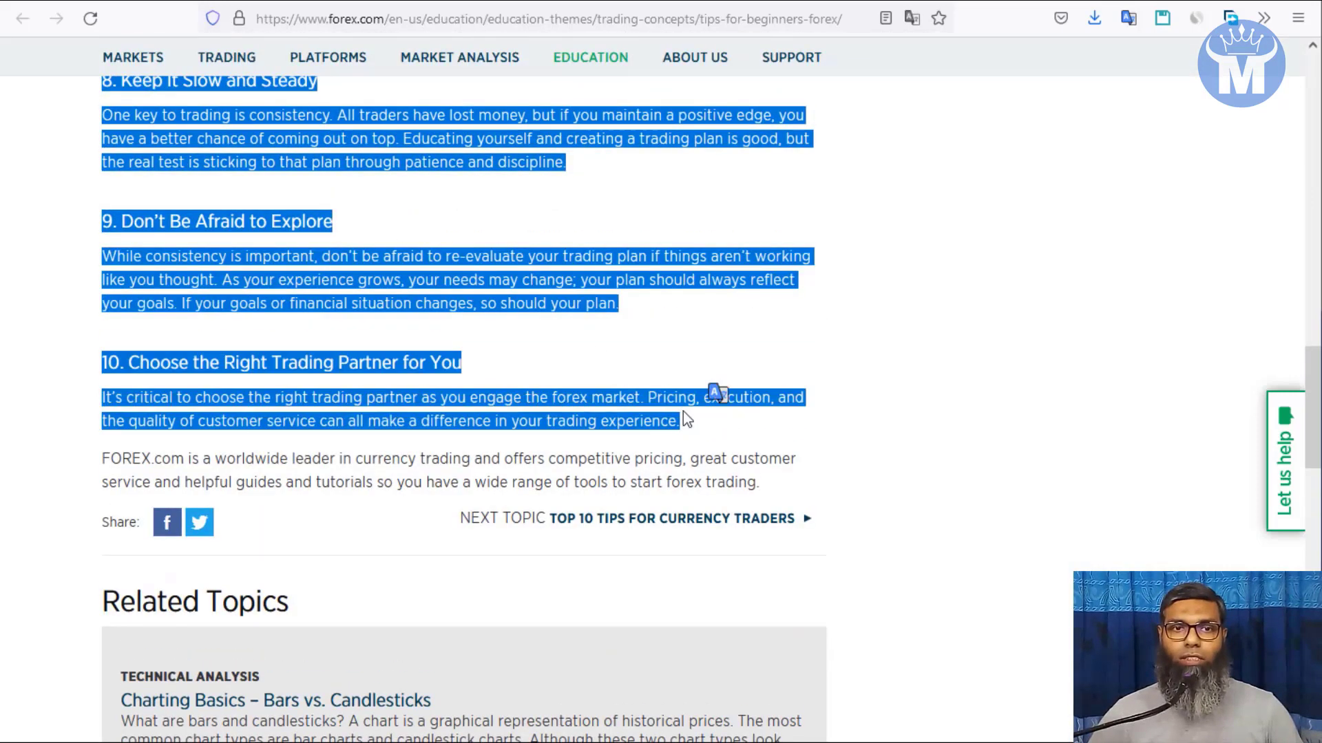
right_click(667, 418)
left_click(730, 440)
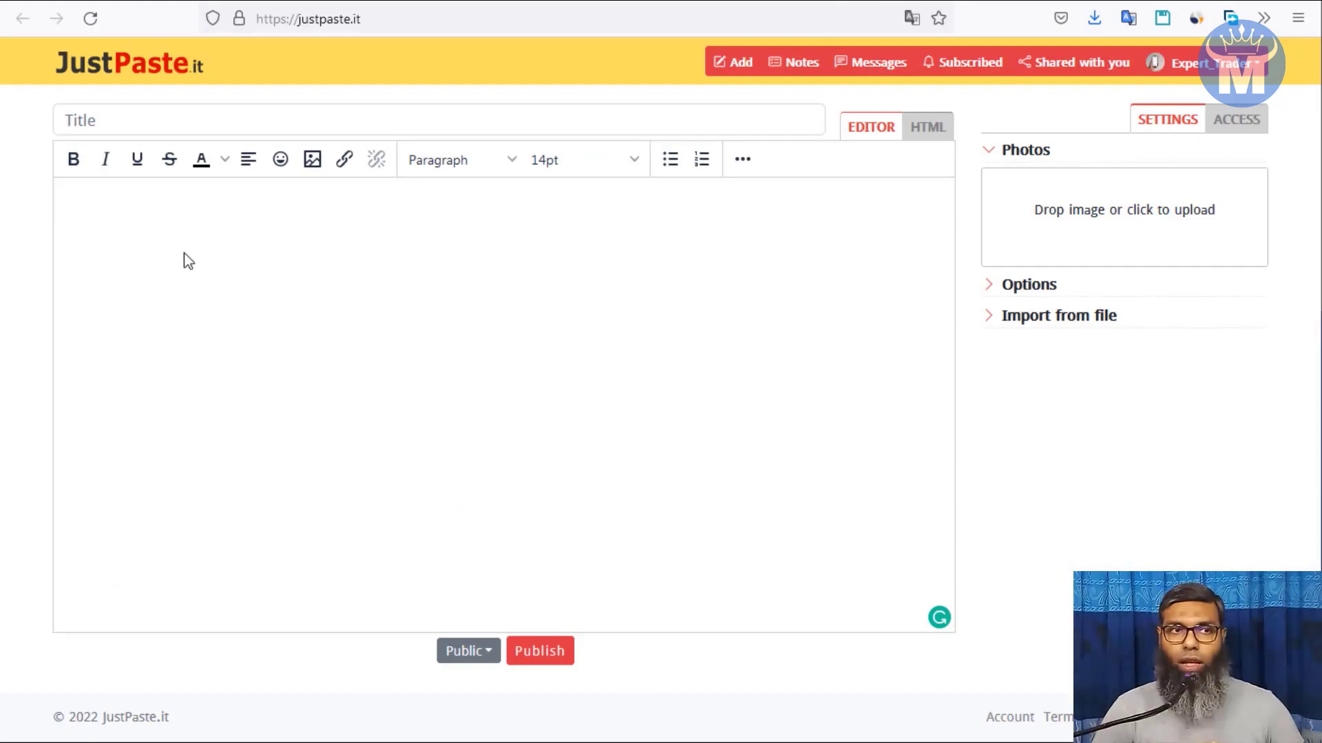
- Paste the ten copied forex tips into the body of the new JustPaste.it note
key("ctrl+v")
scroll(311, 416, "up", 10)
scroll(311, 416, "up", 5)
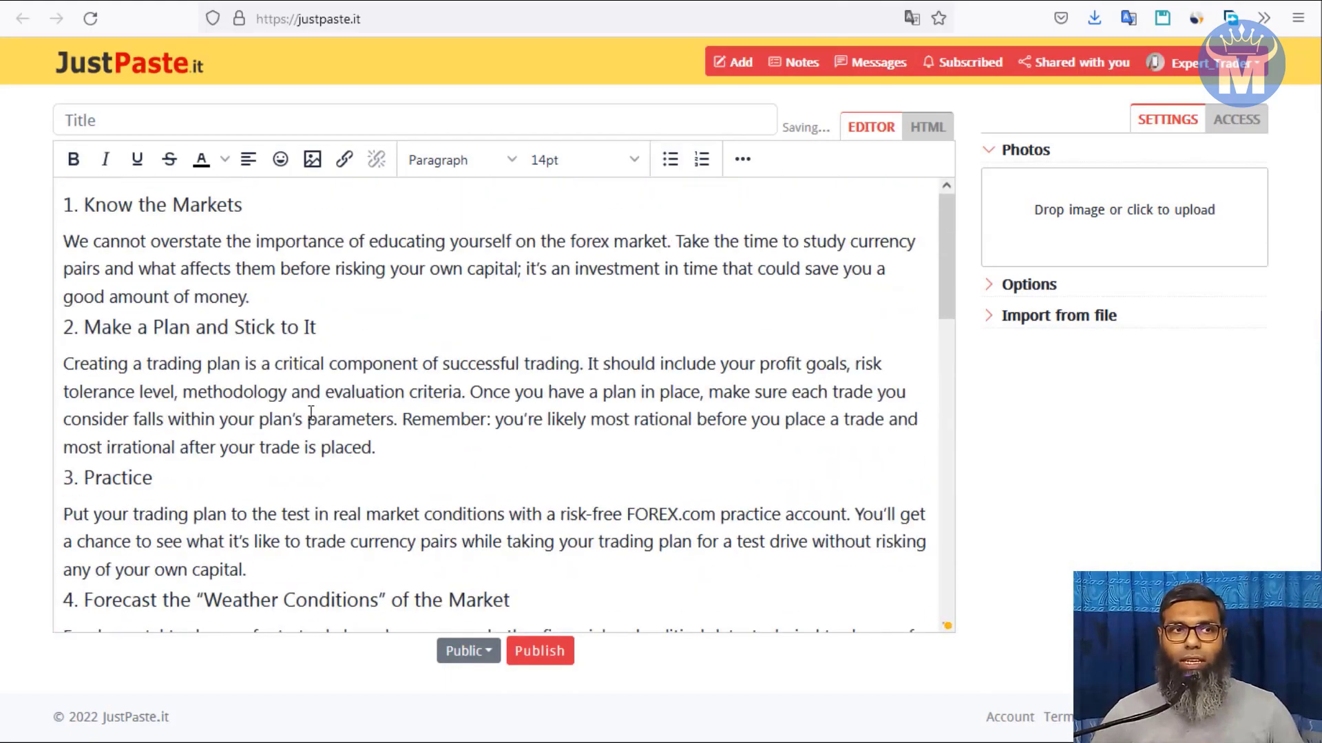
- Insert a blank line after each tip's paragraph, from tip 1 down to tip 9, to separate the sections
left_click(253, 298)
key("Return")
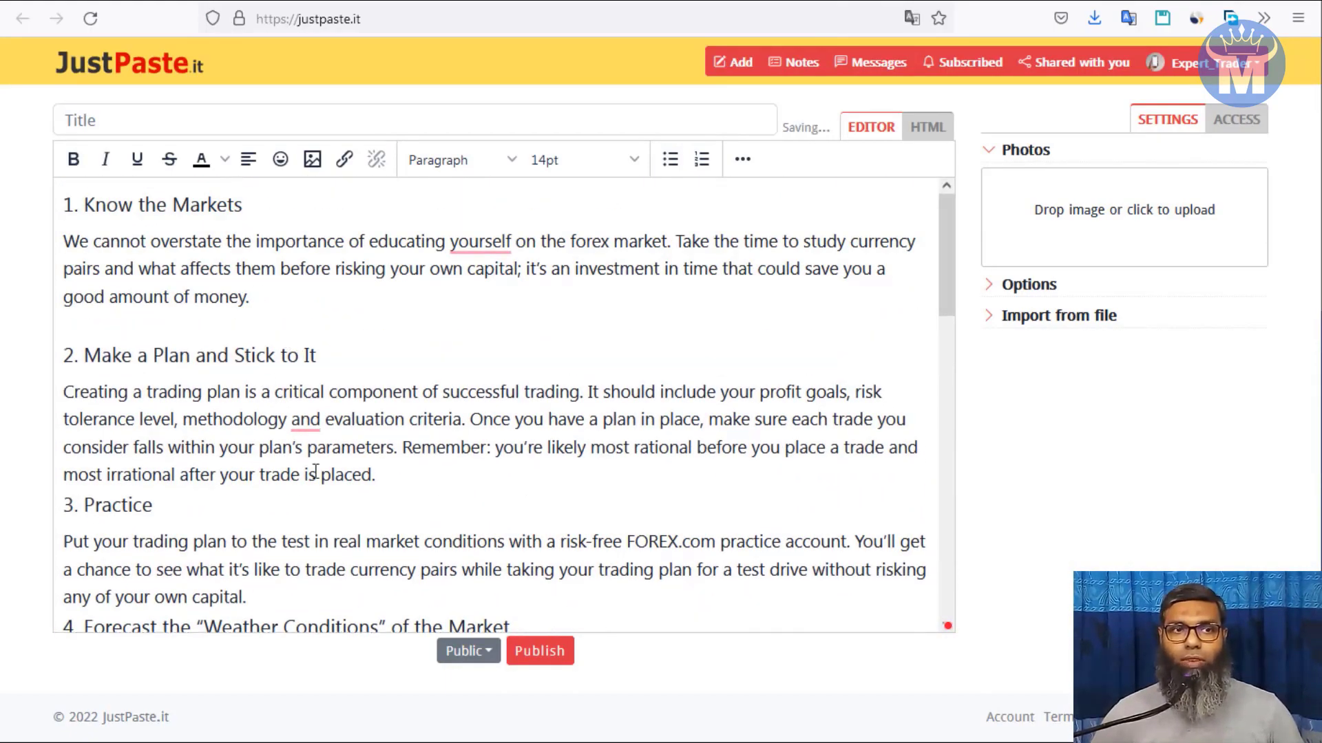
left_click(211, 509)
left_click(401, 465)
scroll(468, 482, "down", 15)
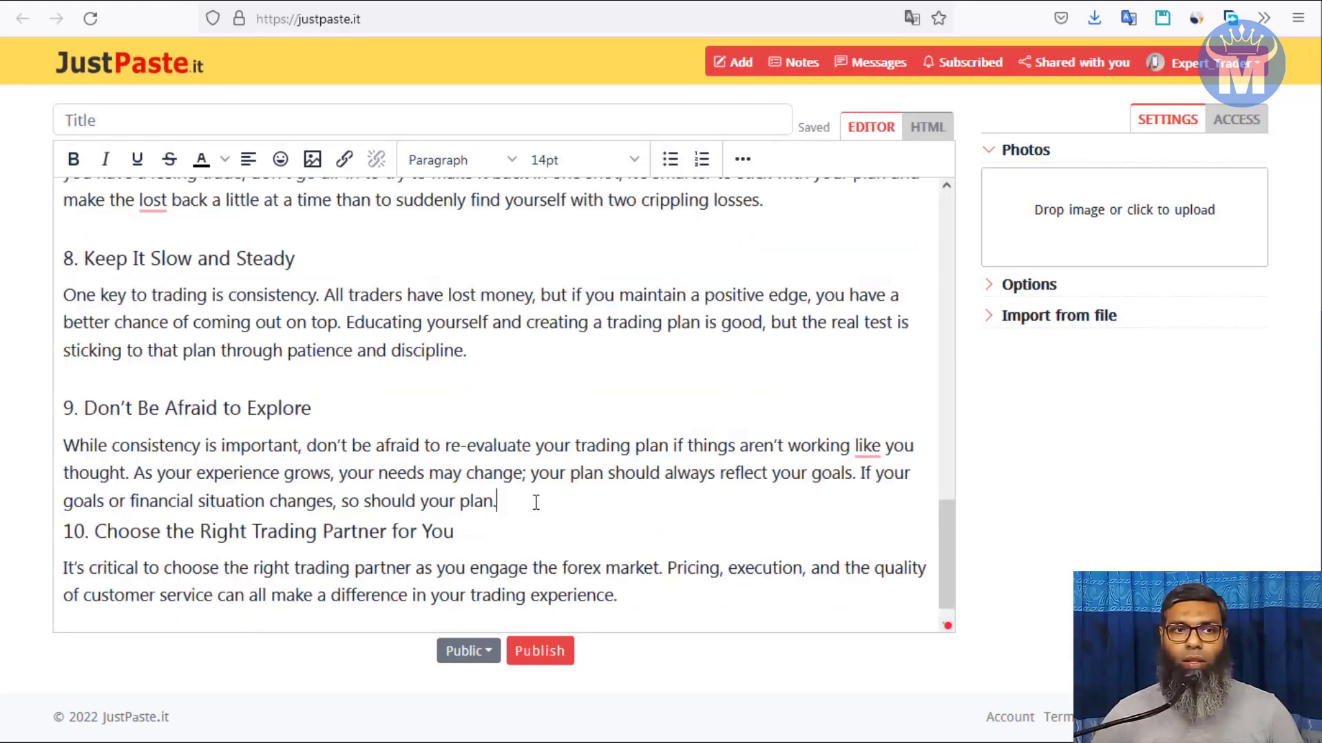
left_click(534, 501)
key("Return")
scroll(392, 466, "down", 1)
scroll(391, 466, "up", 10)
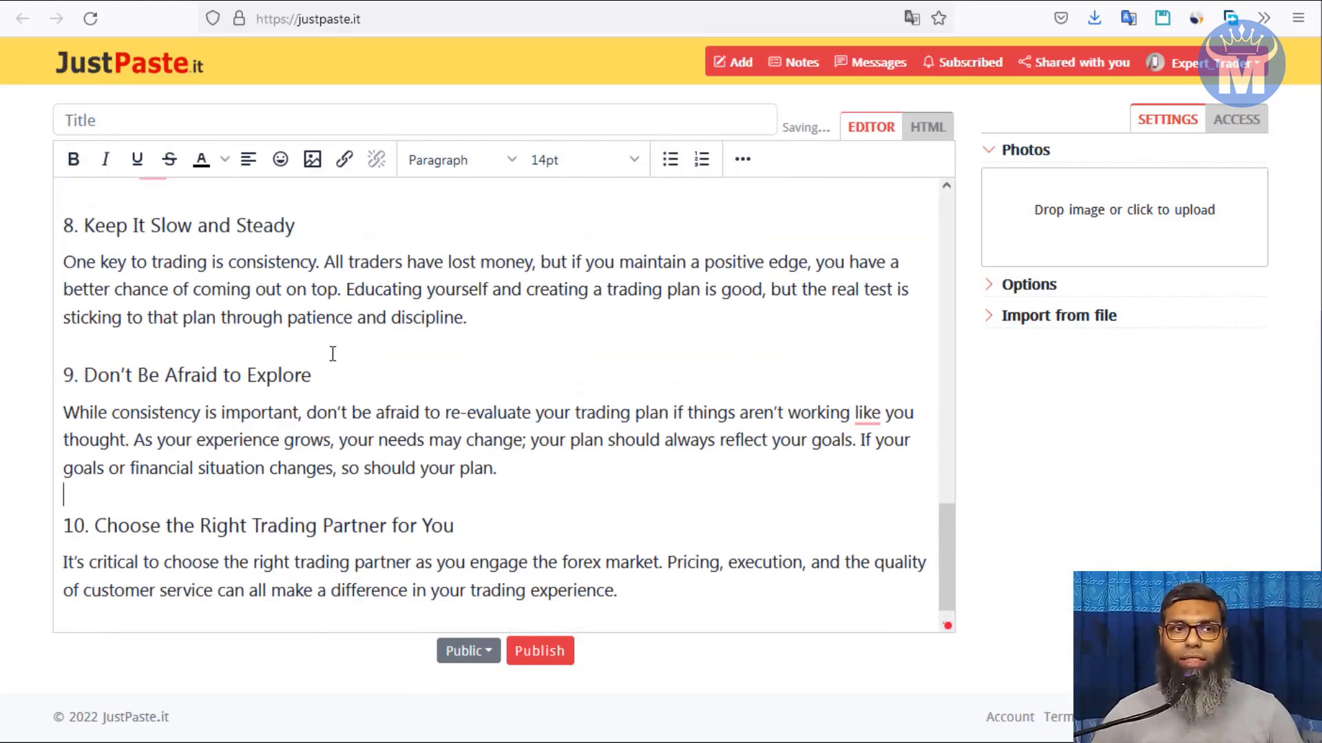
- Add the missing blank line between tip 5 and the heading "6. Know Where to Stop Along the Way"
scroll(289, 344, "down", 4)
scroll(256, 402, "down", 3)
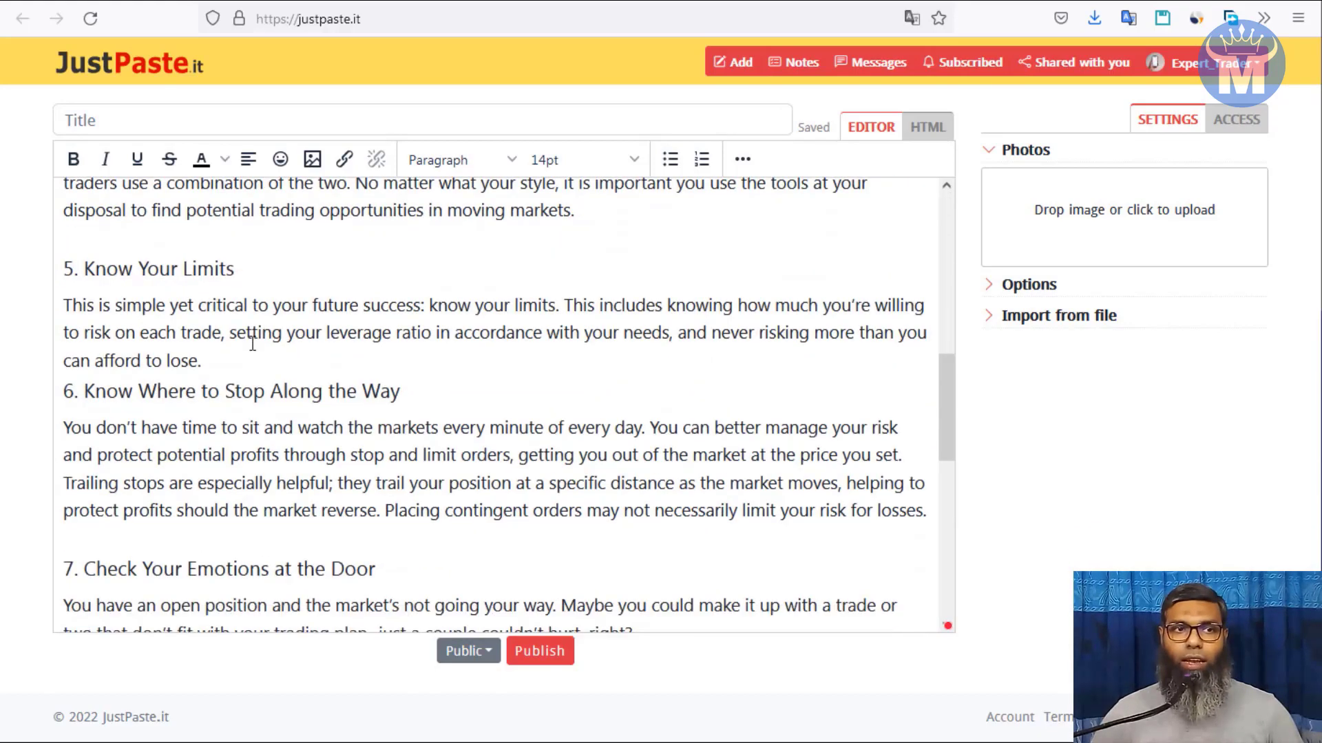
left_click(228, 355)
key("Return")
scroll(391, 390, "up", 8)
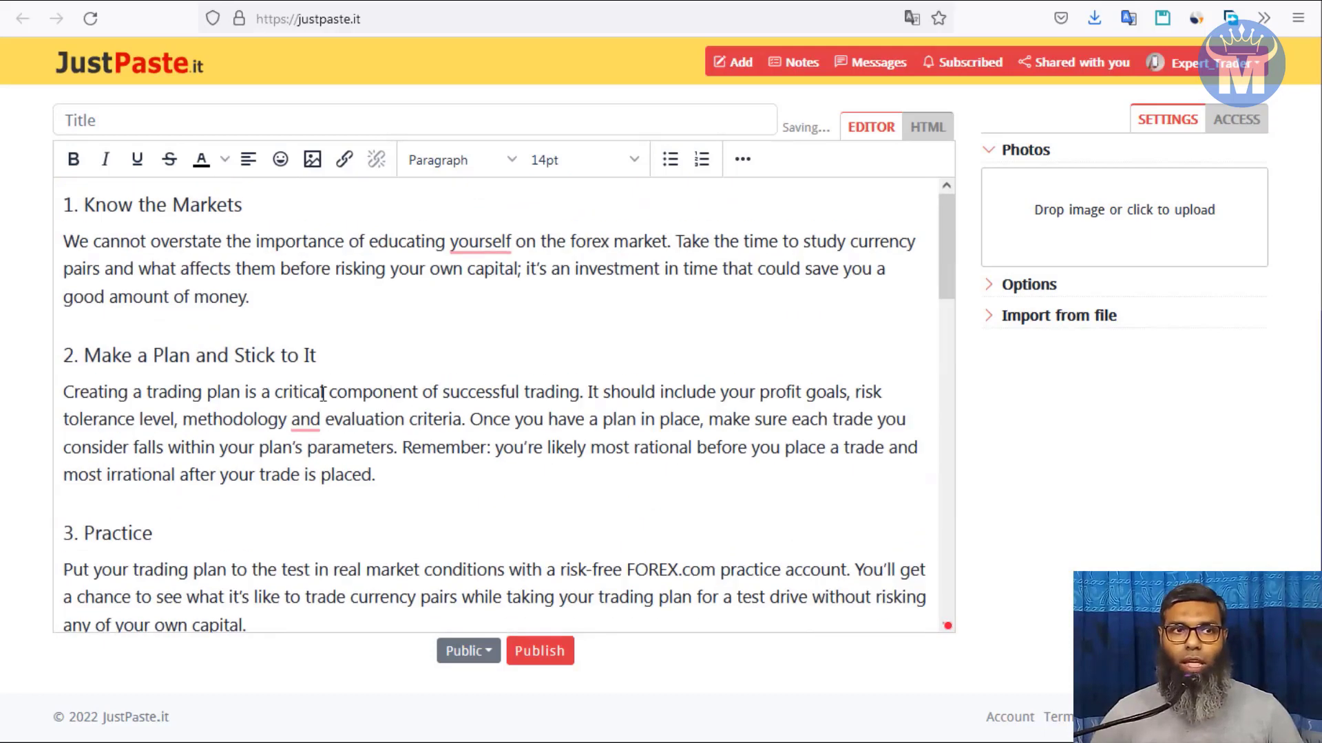
- Insert two empty lines above the heading "1. Know the Markets" at the start of the note
left_click_drag(337, 354, 58, 355)
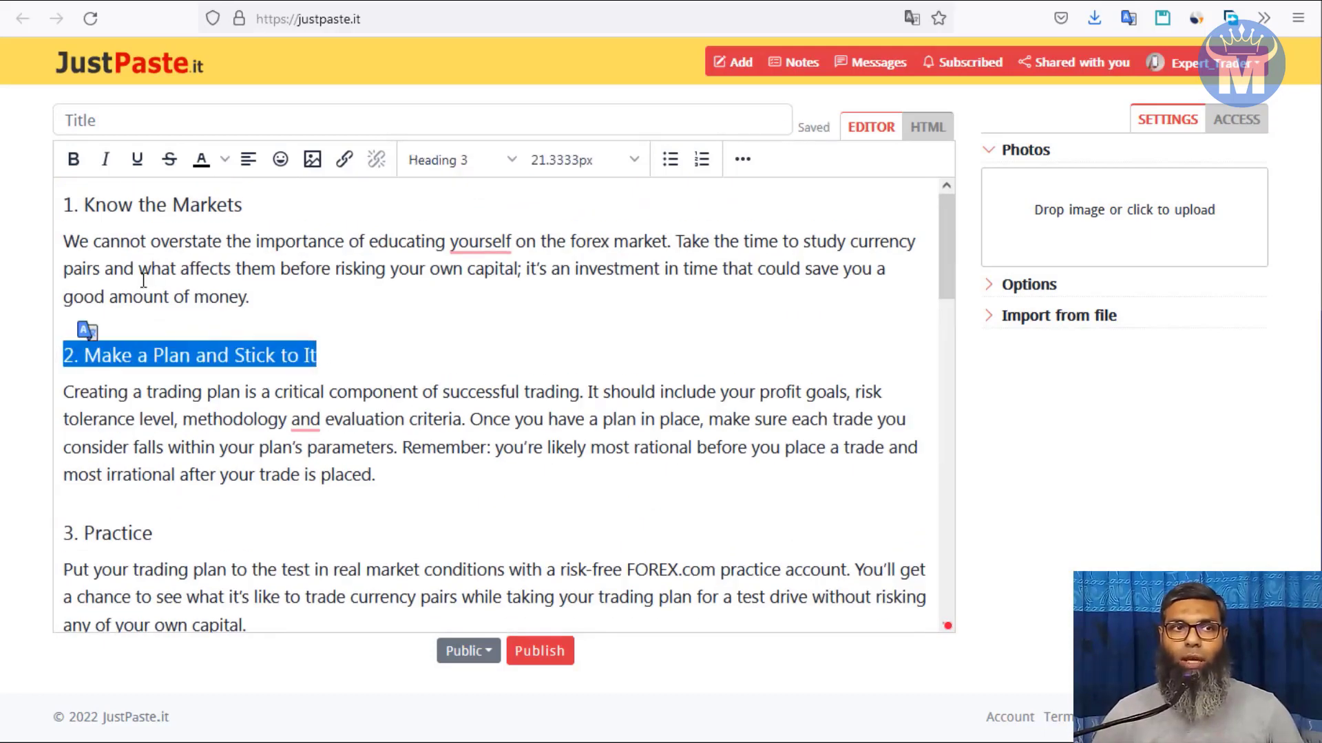
left_click(249, 363)
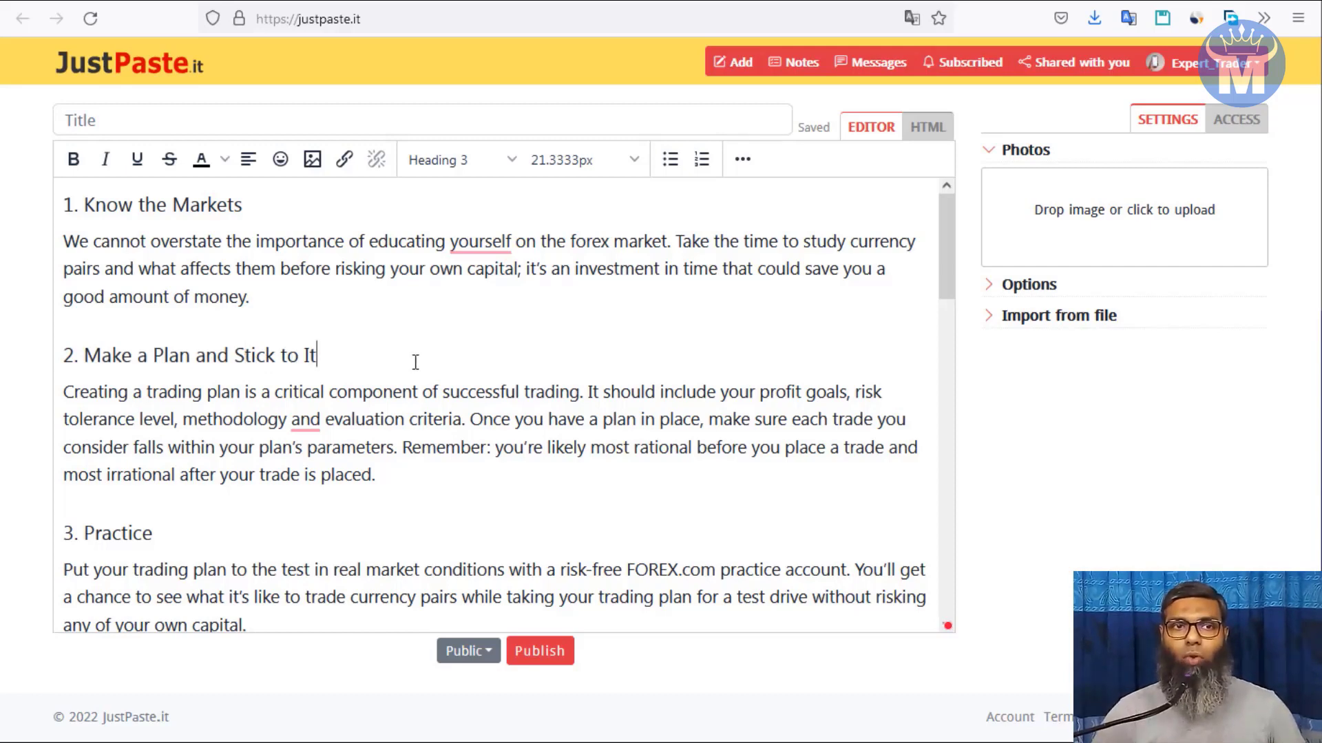
left_click(75, 201)
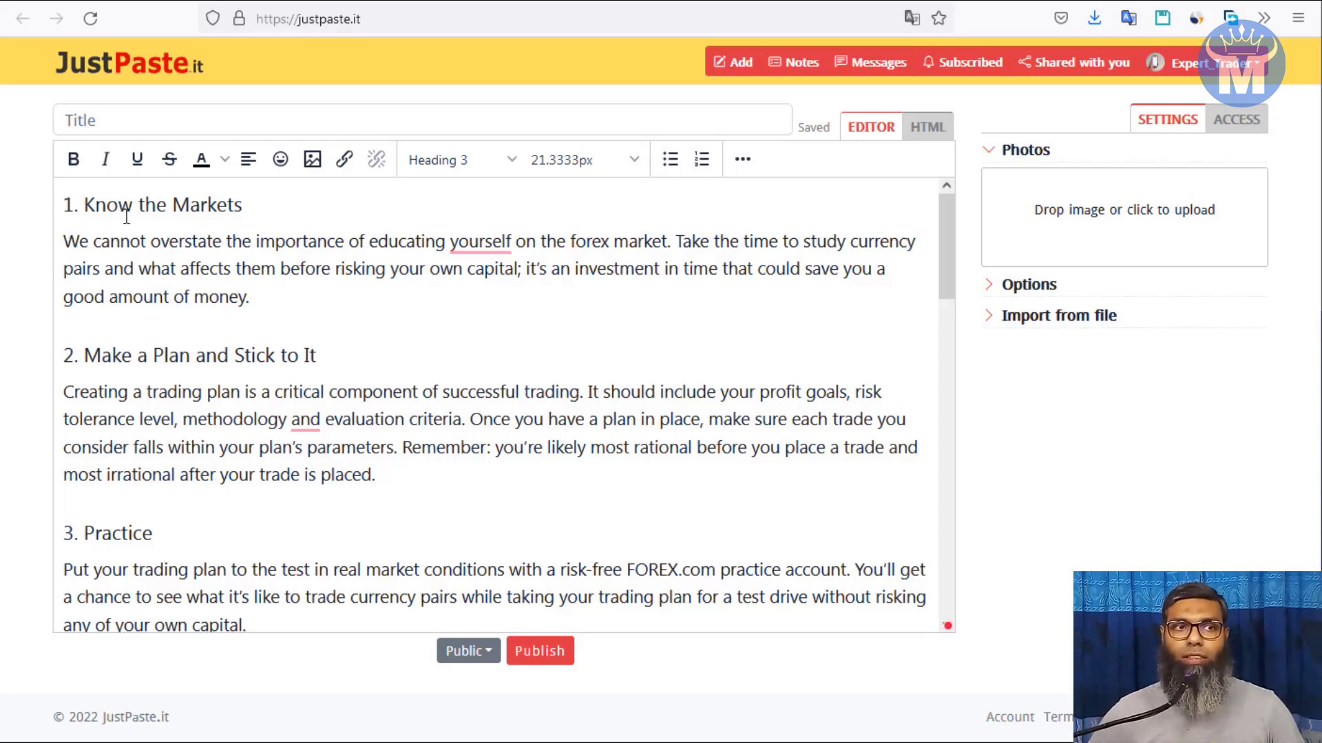
key("Return")
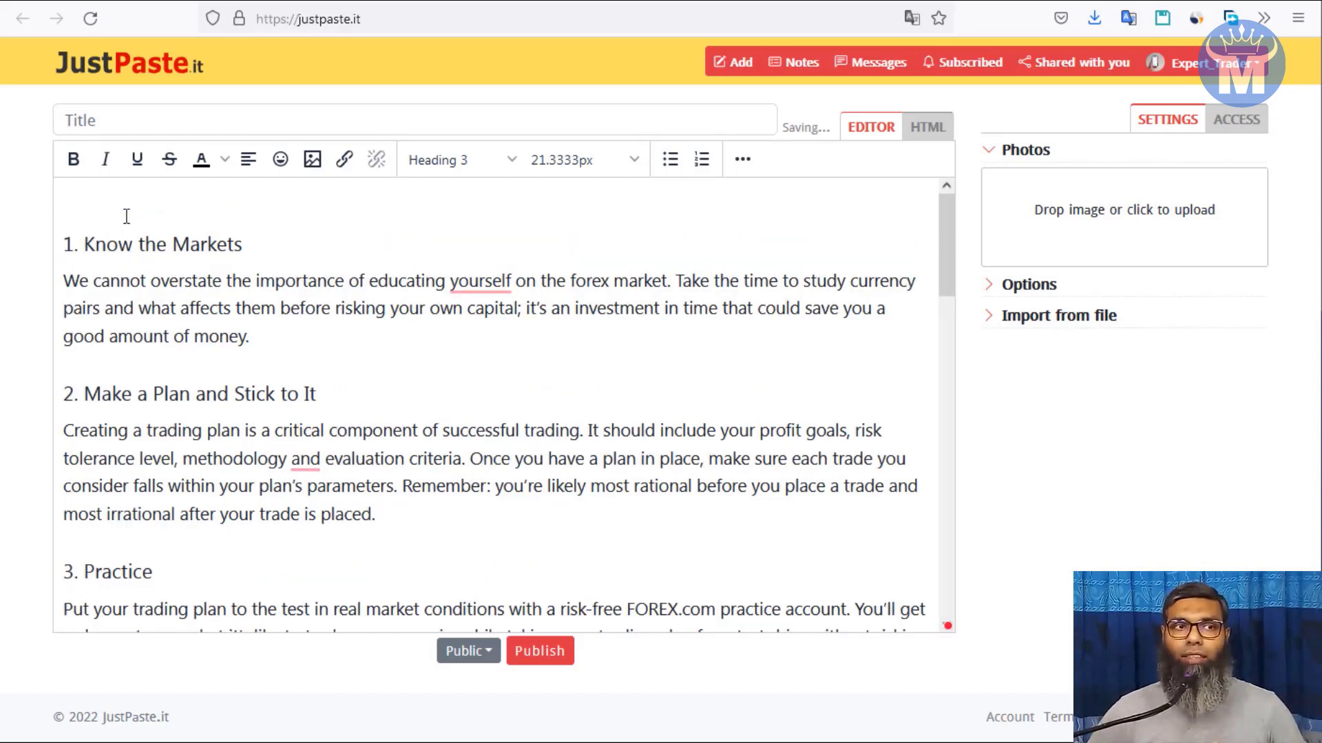
key("Return")
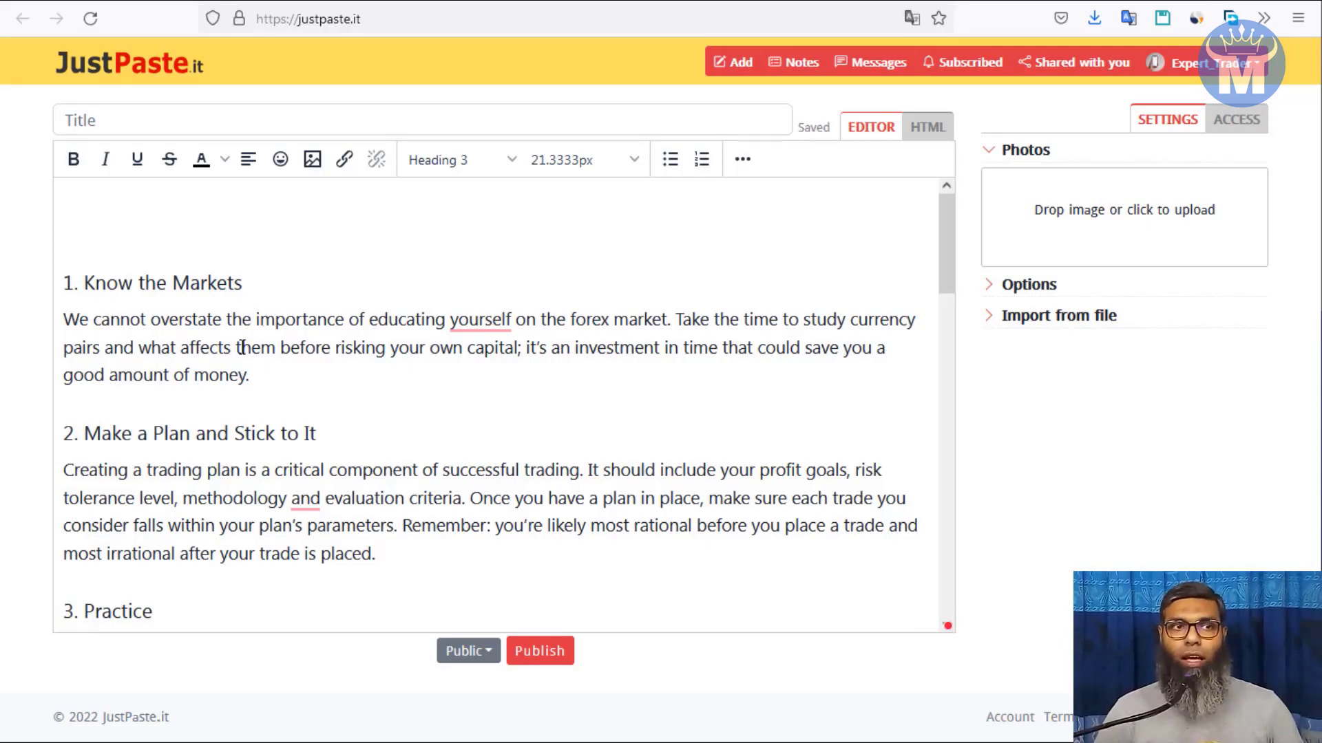
- Copy the heading "Tips for Forex Trading Beginners" from the forex.com article and paste it as the note's title
left_click(107, 120)
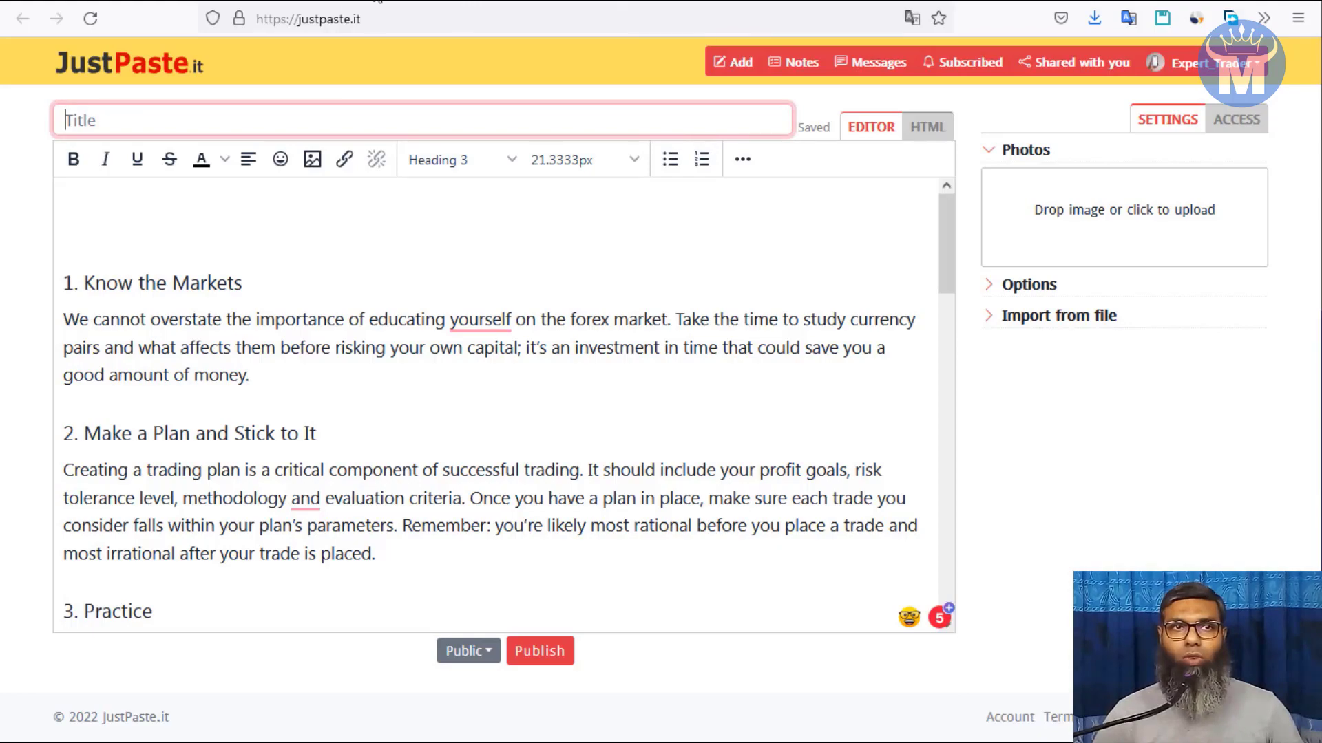
left_click(468, 2)
scroll(356, 250, "up", 15)
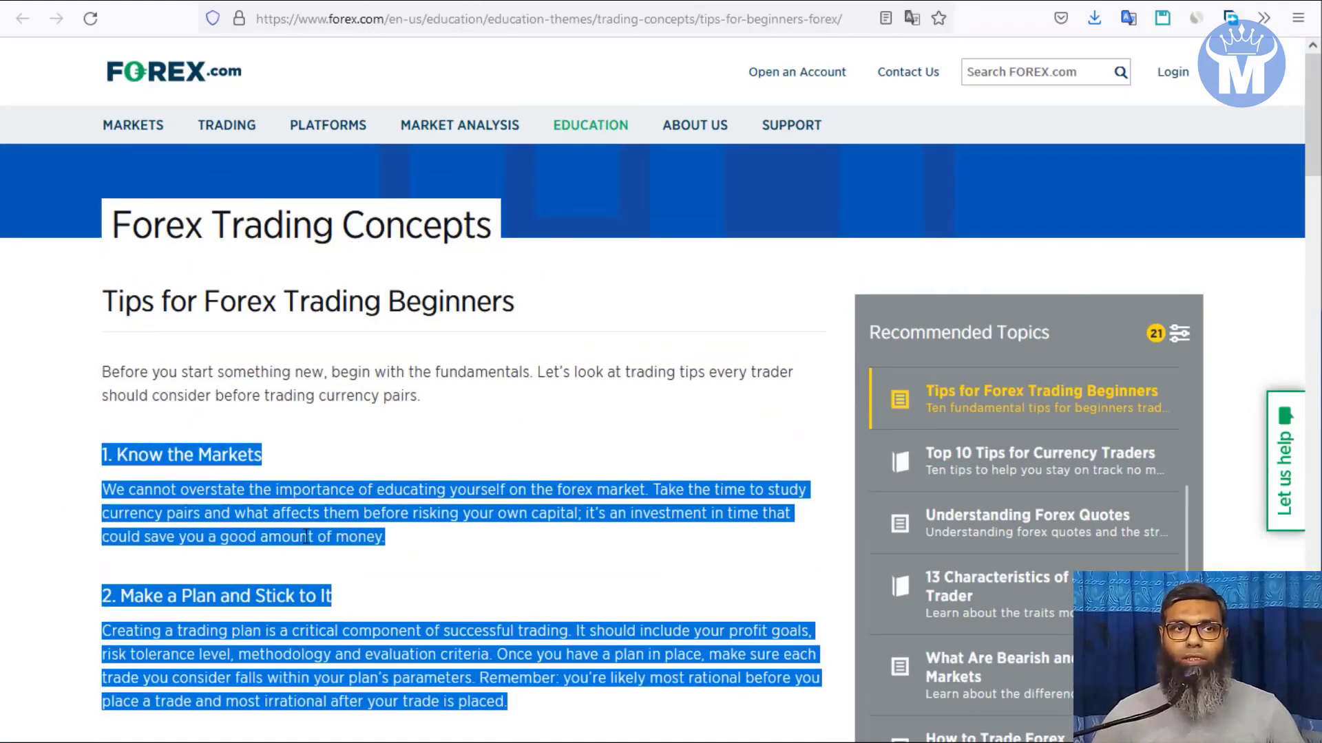
left_click(305, 536)
left_click_drag(105, 297, 528, 300)
right_click(493, 308)
left_click(518, 325)
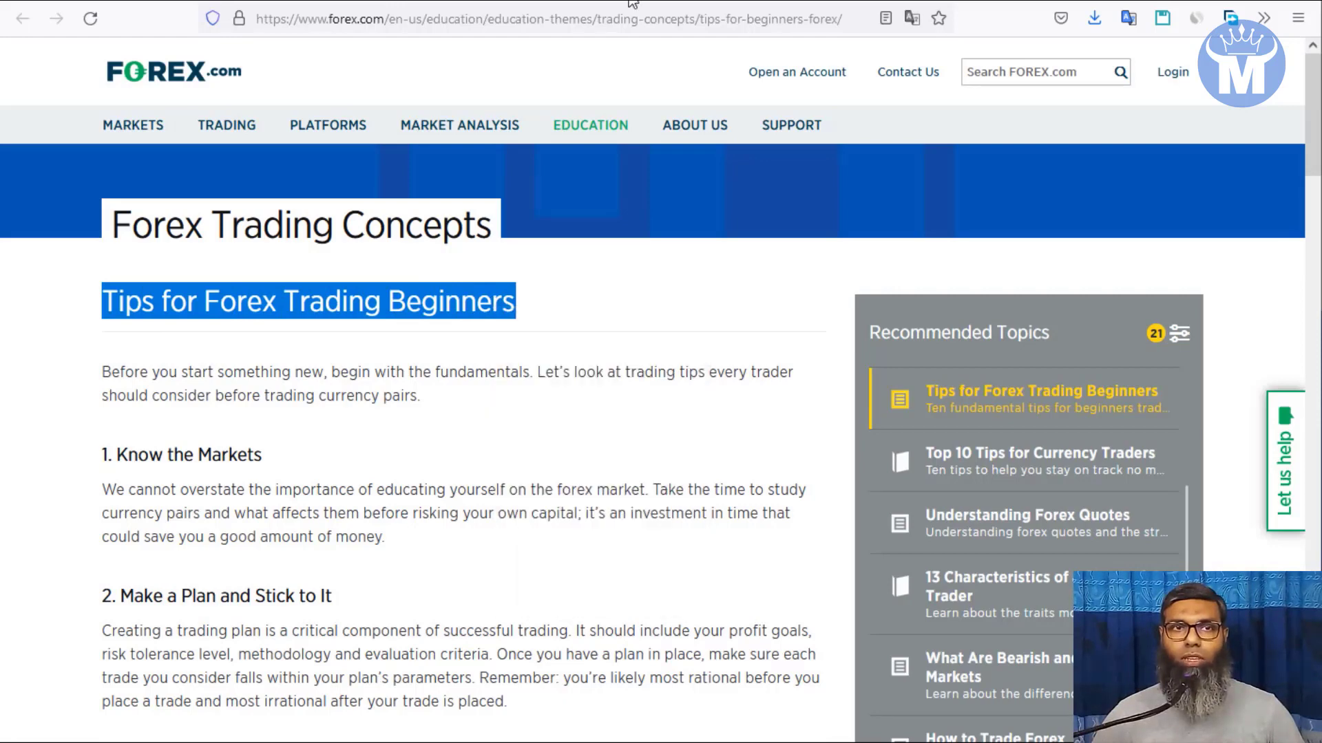
left_click(385, 2)
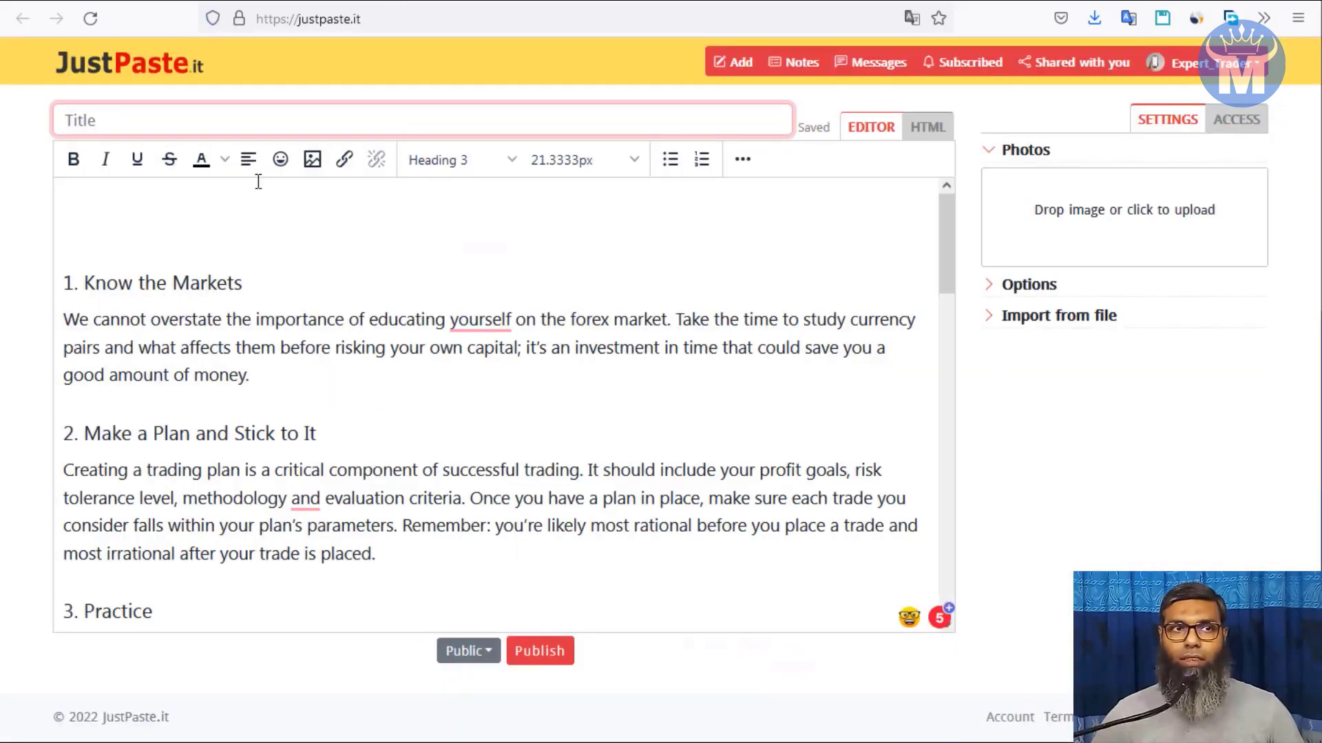
right_click(154, 130)
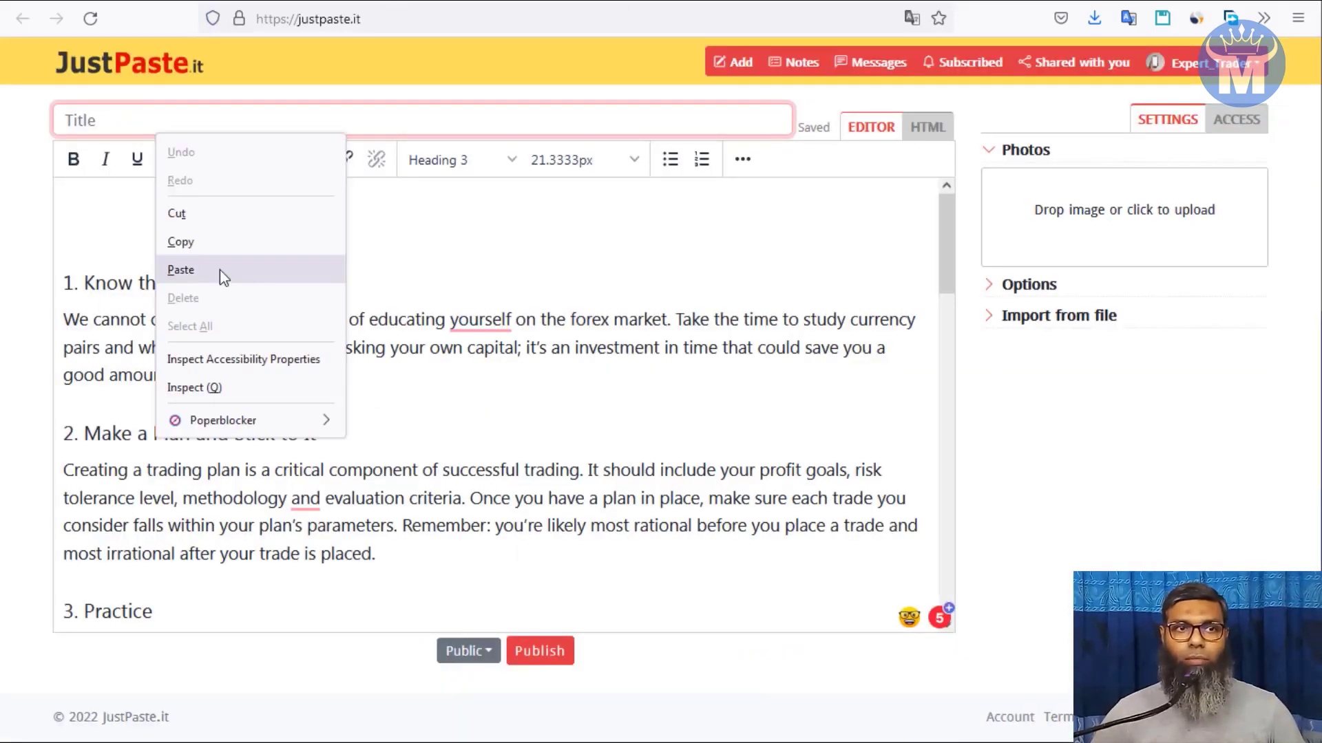
left_click(220, 270)
- Insert the line "#1 Trading App in Nigeria" at the start of the note's body and make it bold
left_click(345, 226)
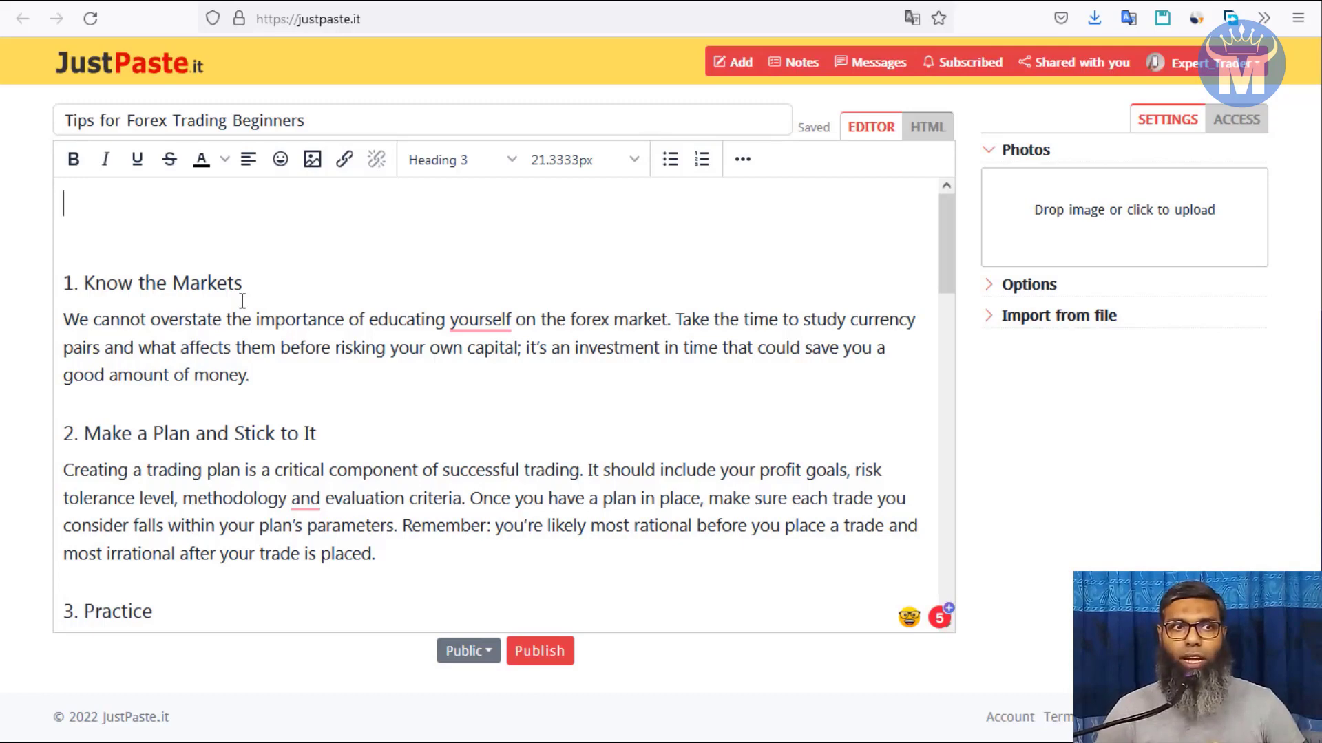
key("ctrl+v")
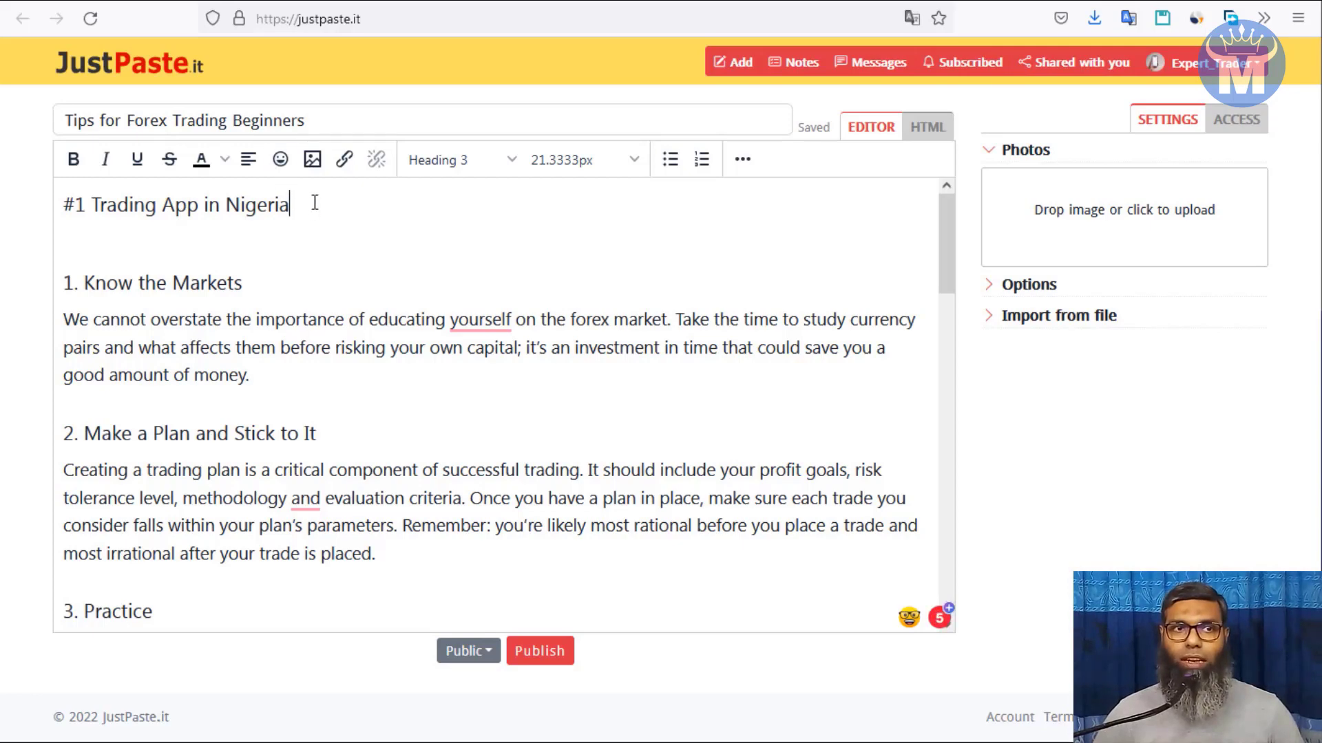
left_click_drag(313, 206, 2, 219)
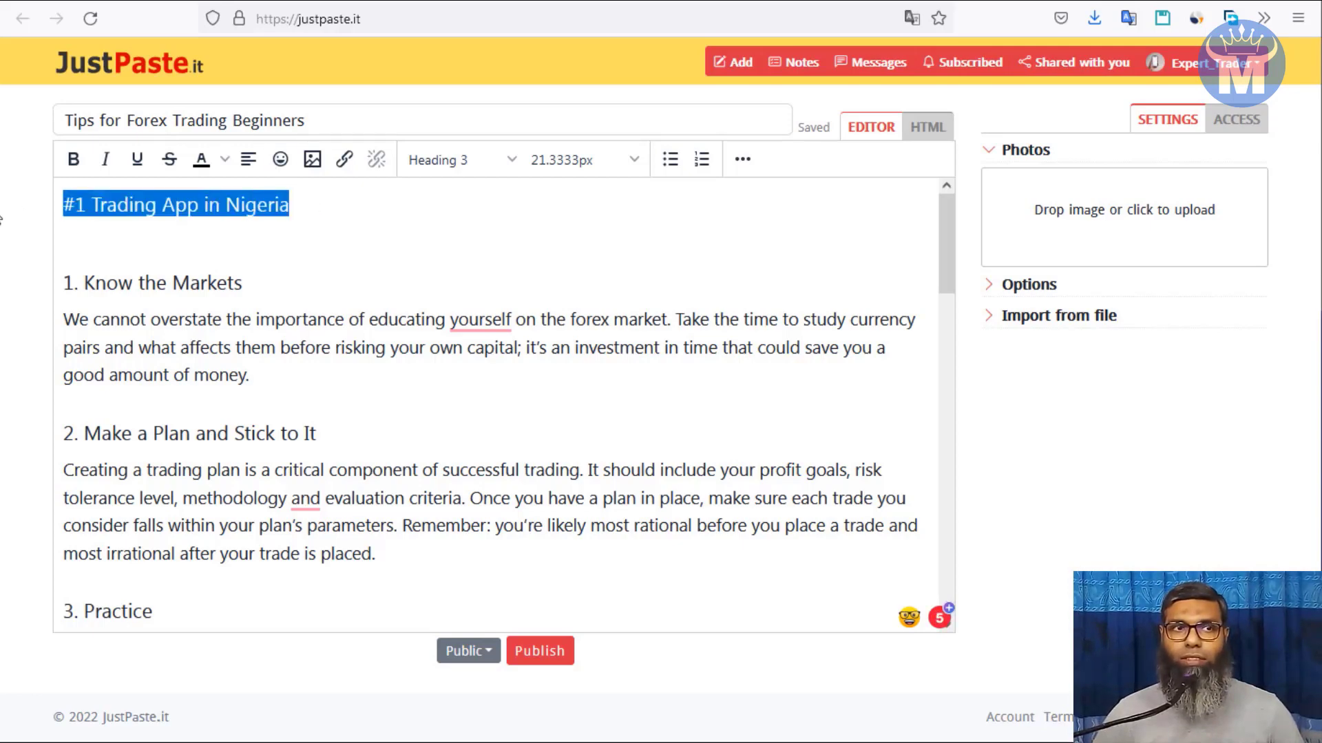
left_click(74, 160)
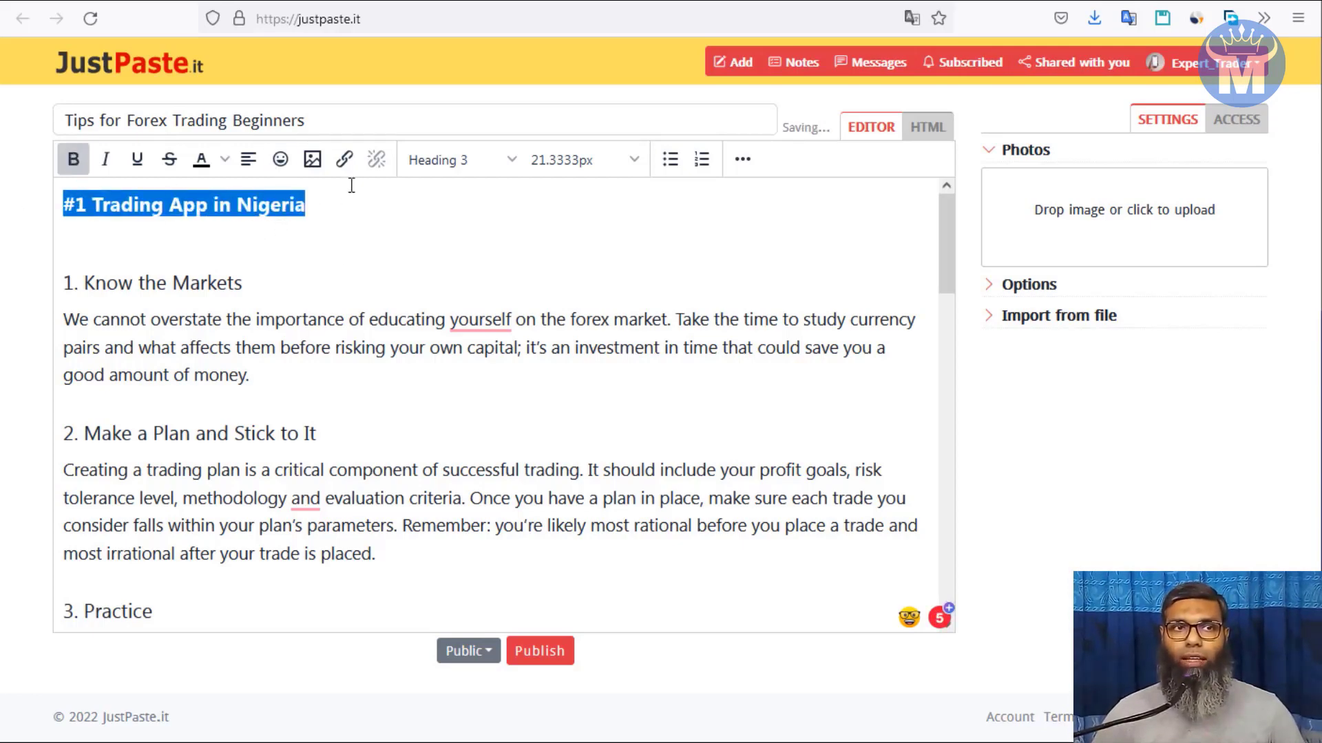
- Link the "#1 Trading App in Nigeria" text to the offer's tracking URL, leaving the link title empty
left_click(345, 161)
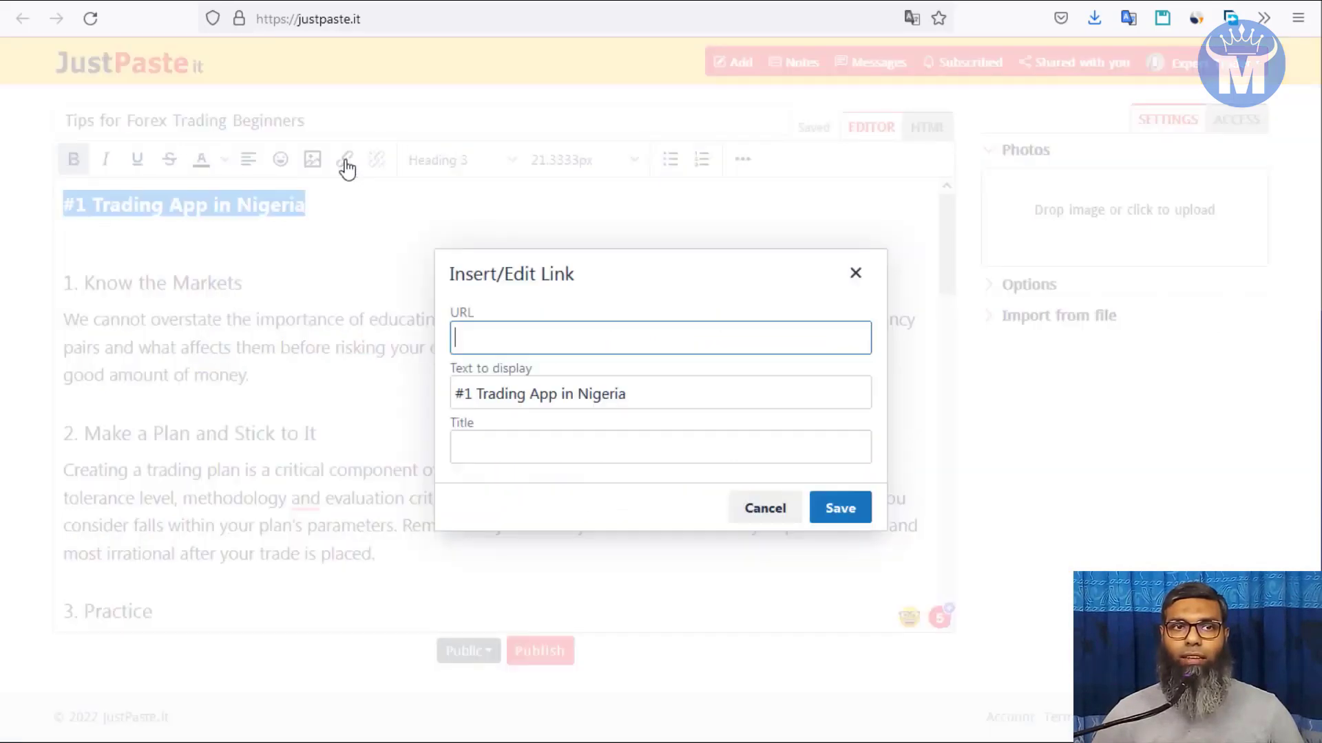
right_click(522, 351)
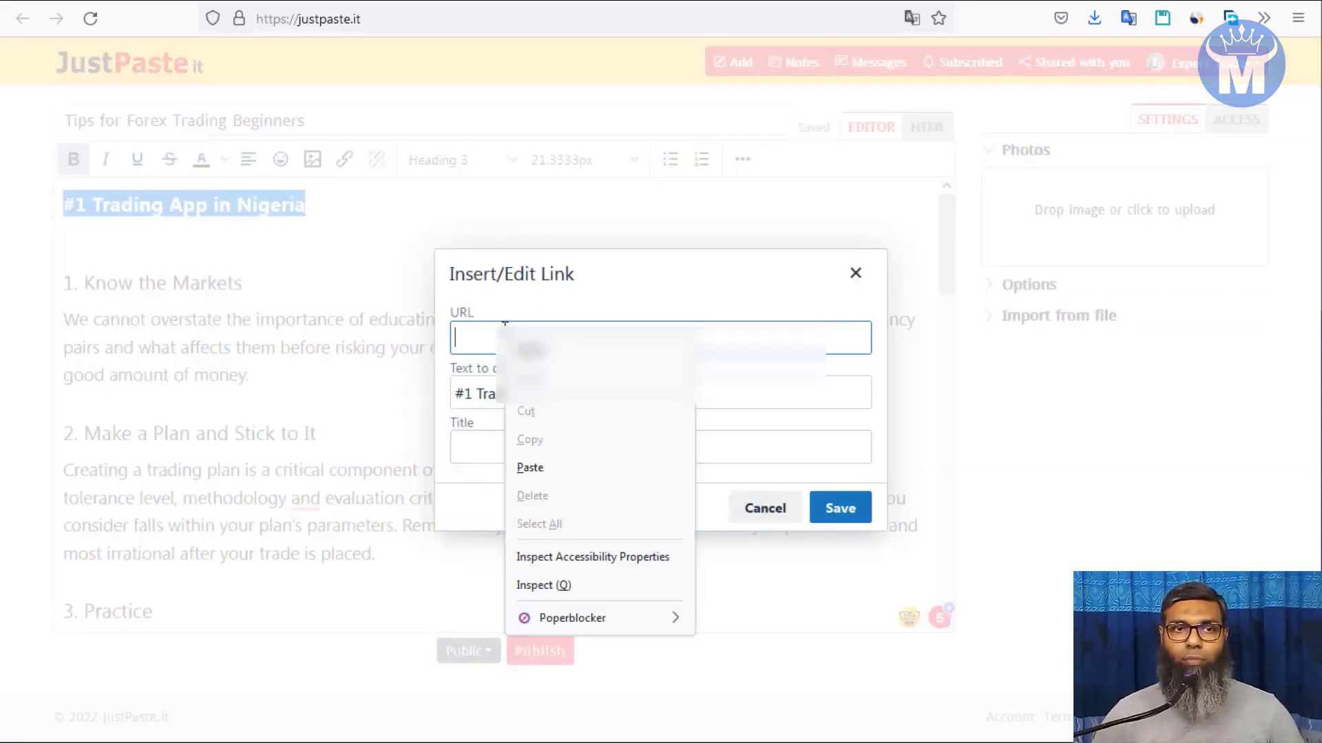
left_click(565, 472)
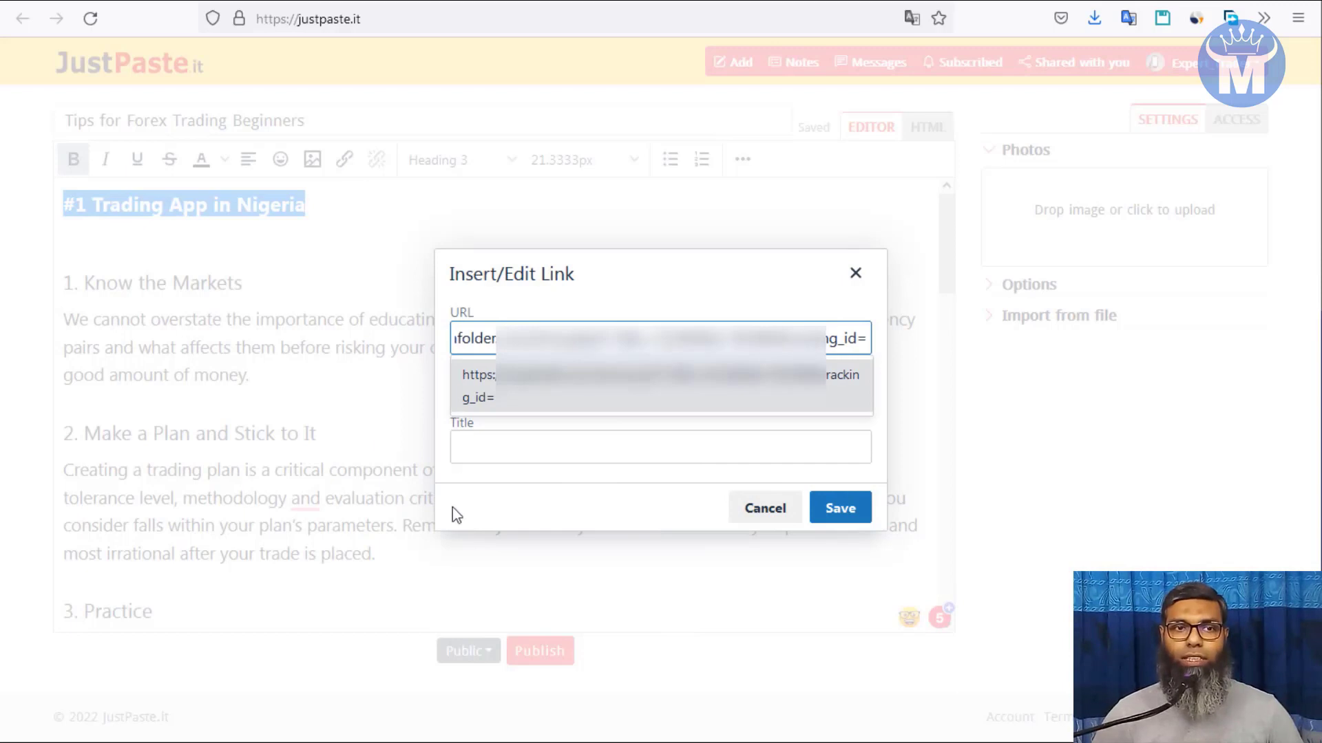
left_click(478, 446)
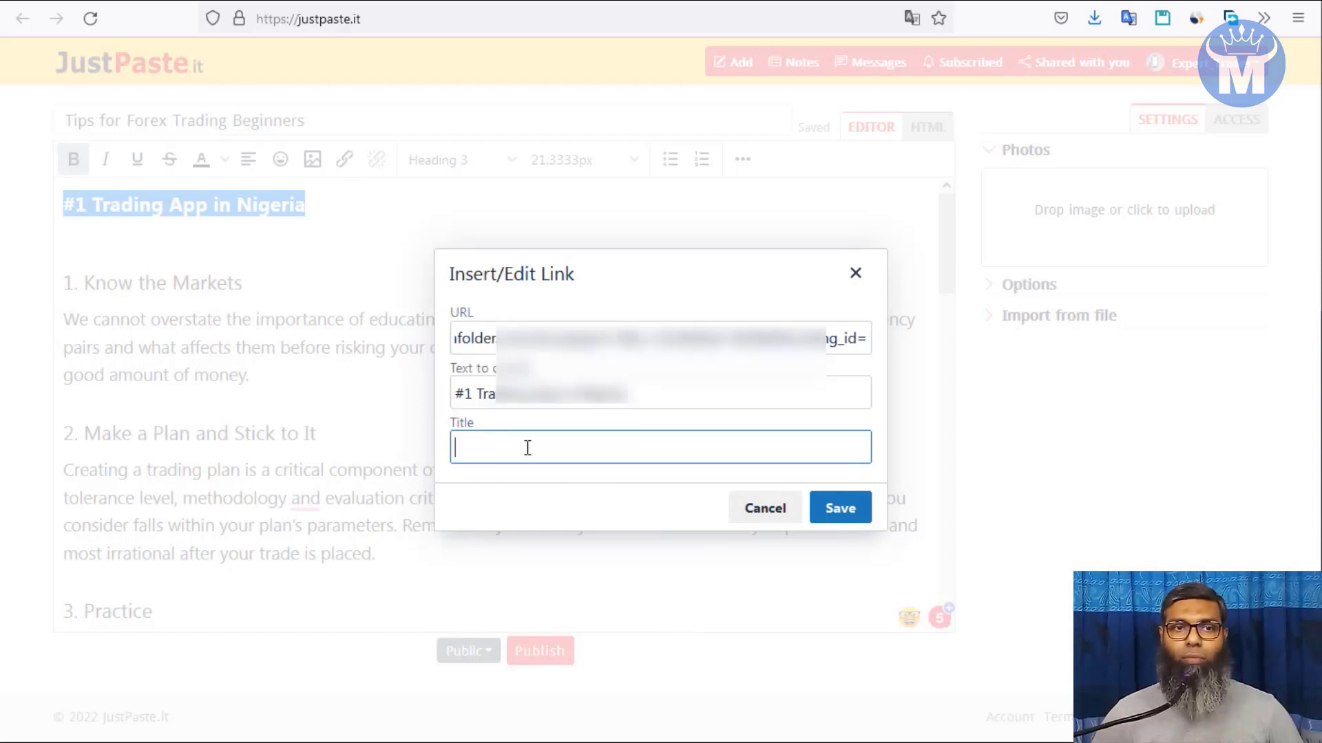
left_click(846, 510)
left_click(274, 348)
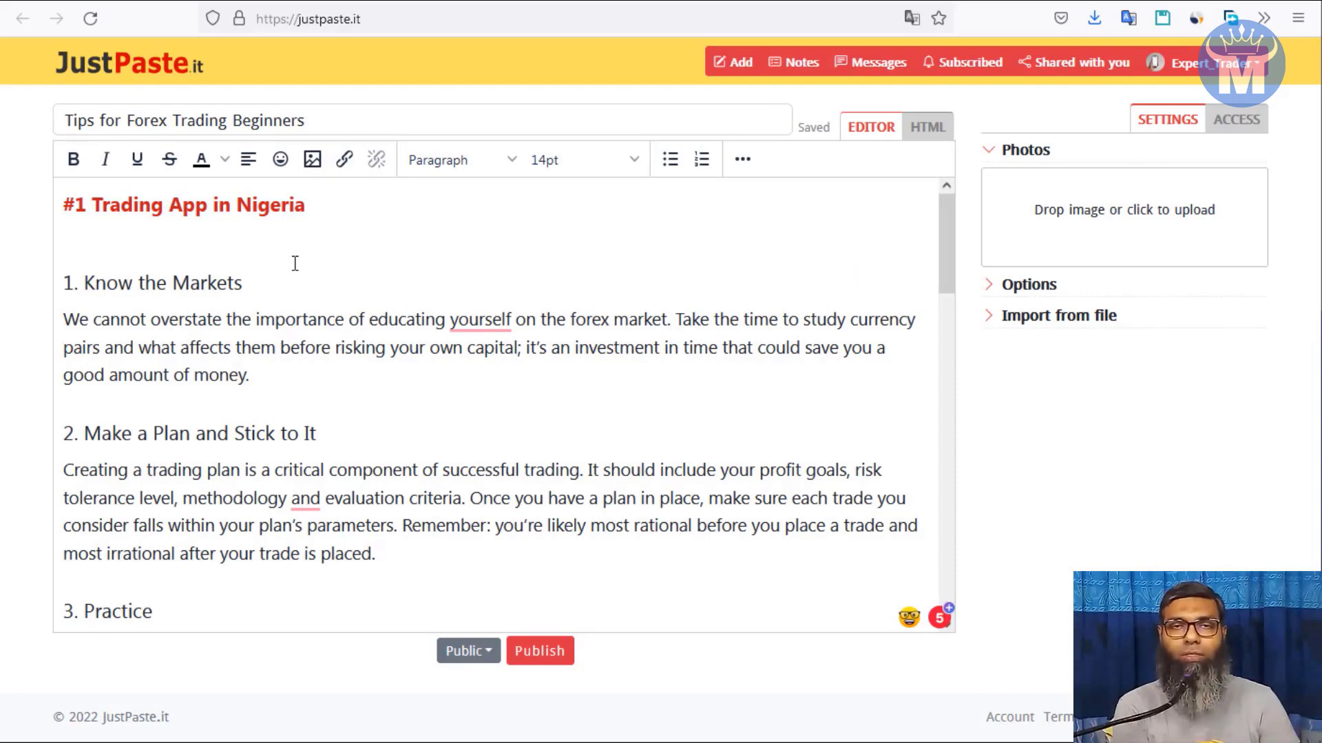
- Copy the linked "#1 Trading App in Nigeria" line and paste it below the final paragraph of tip 10
left_click(264, 235)
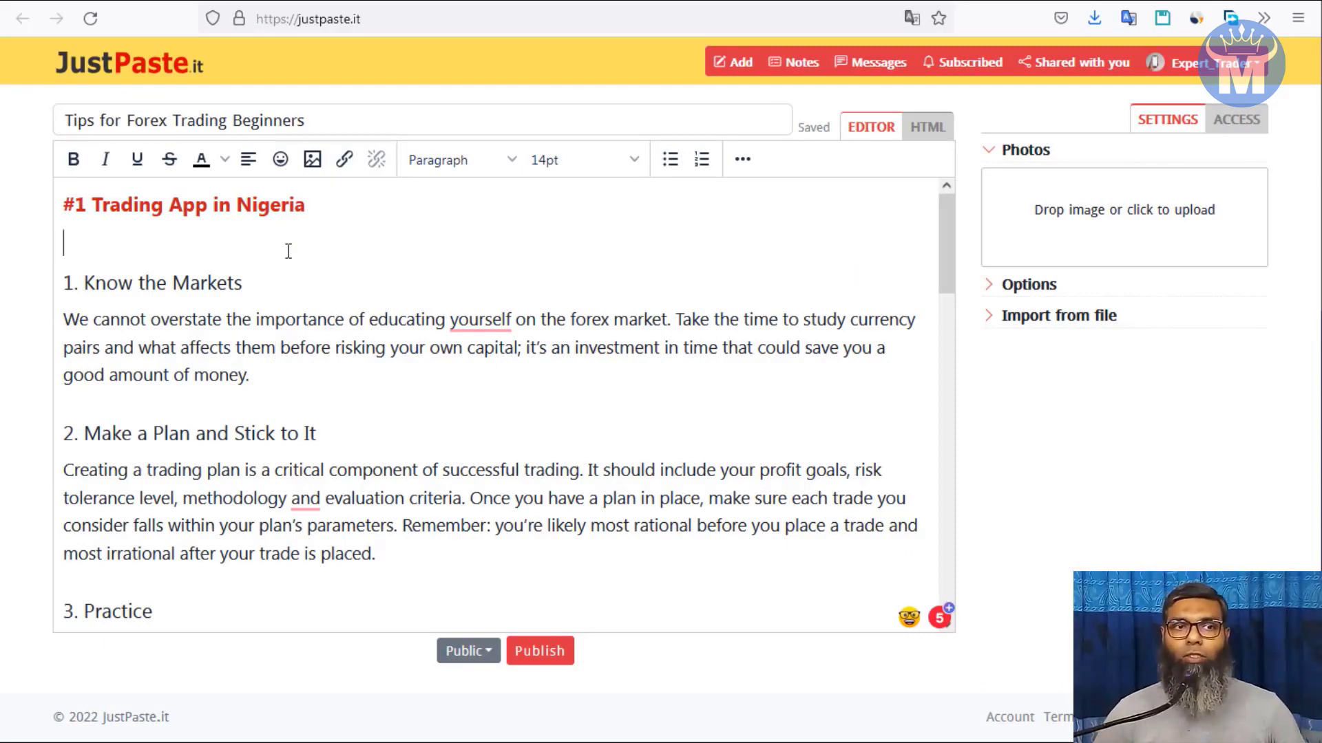
left_click(358, 210)
left_click_drag(357, 210, 14, 201)
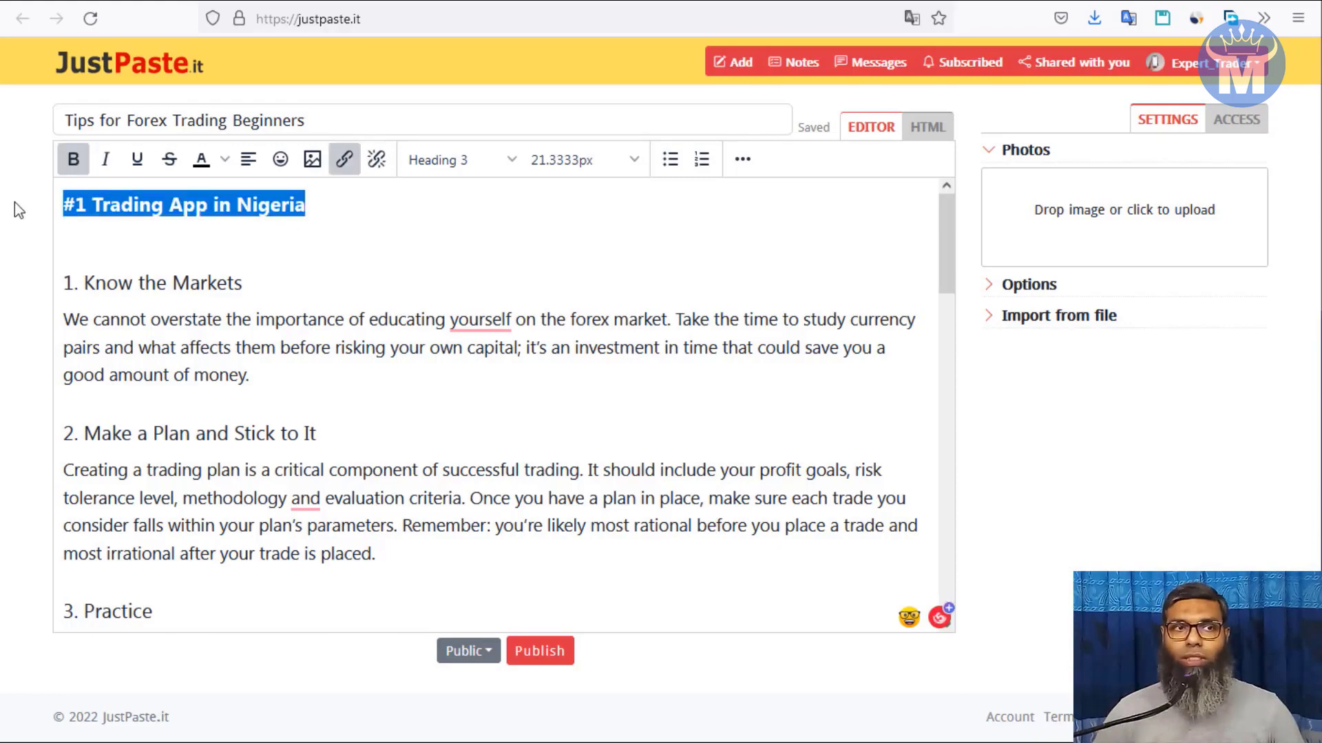
right_click(135, 215)
left_click(185, 433)
scroll(364, 380, "down", 5)
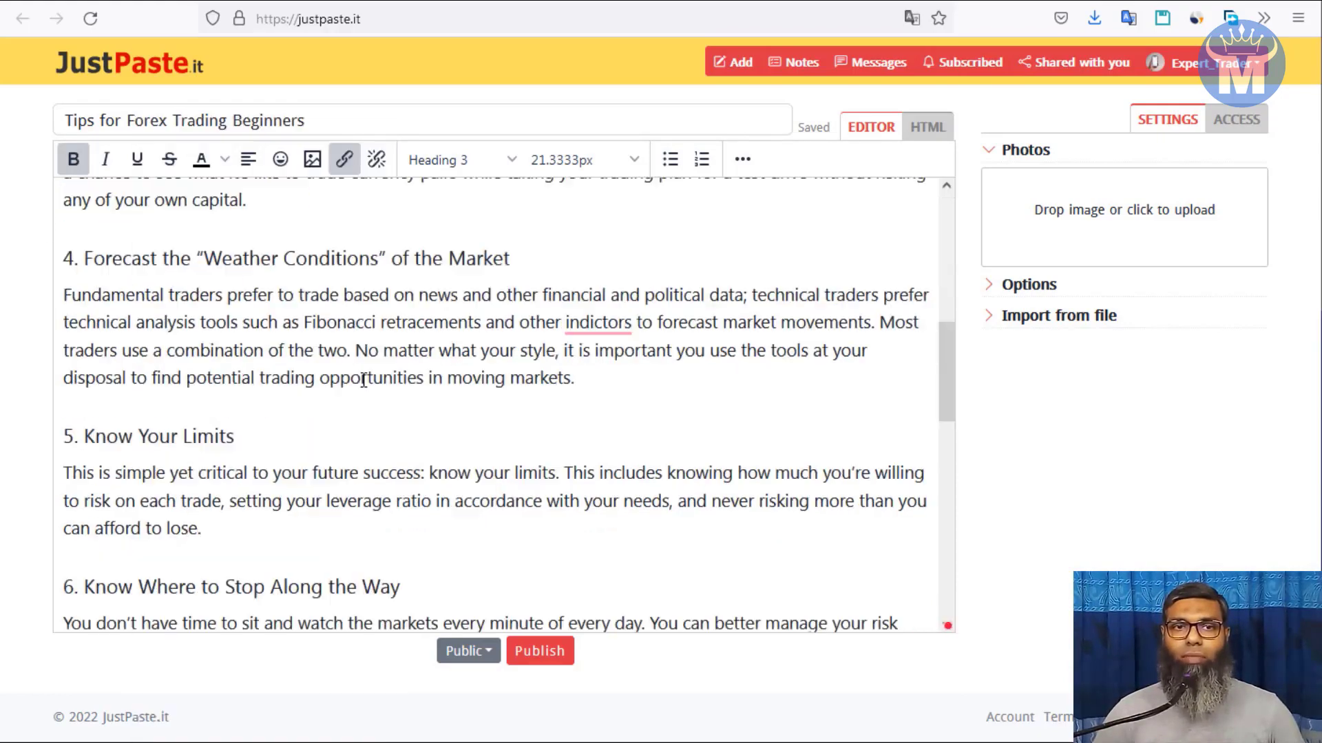
scroll(364, 381, "down", 10)
left_click(240, 606)
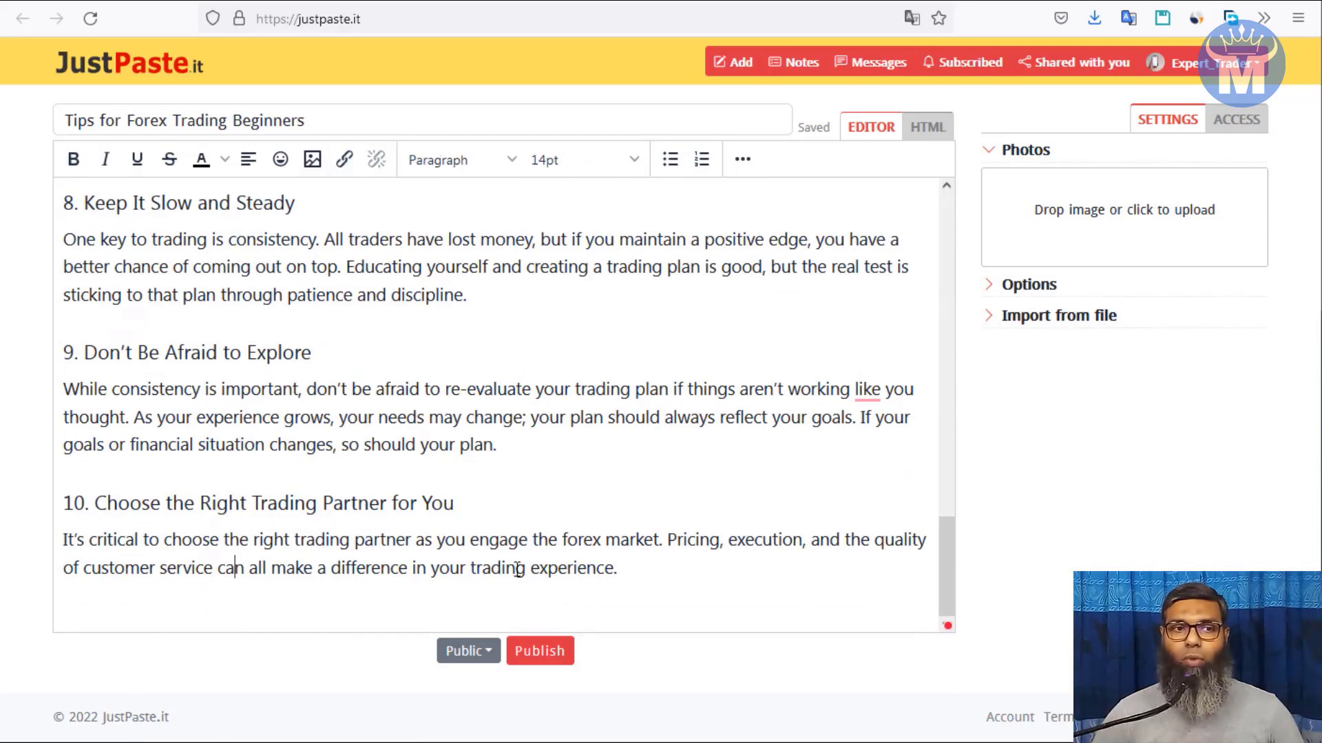
key("Return")
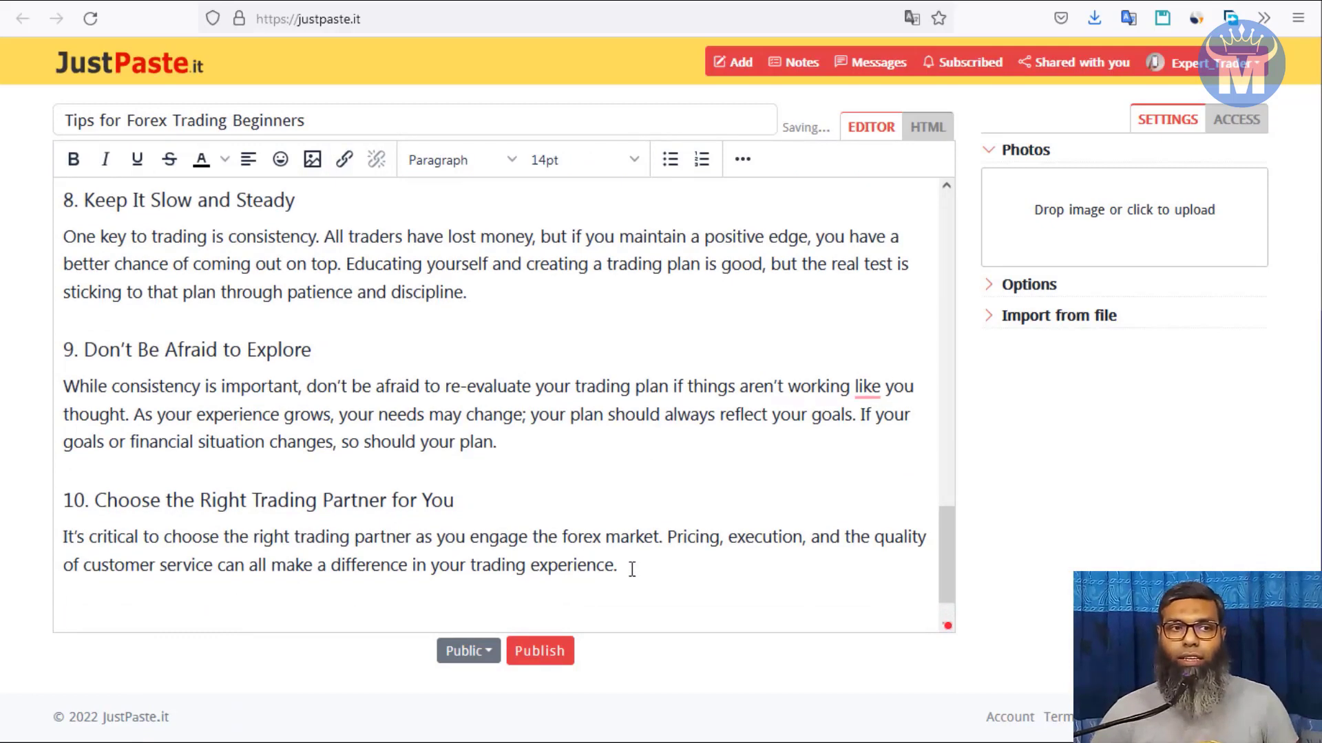
key("ctrl+v")
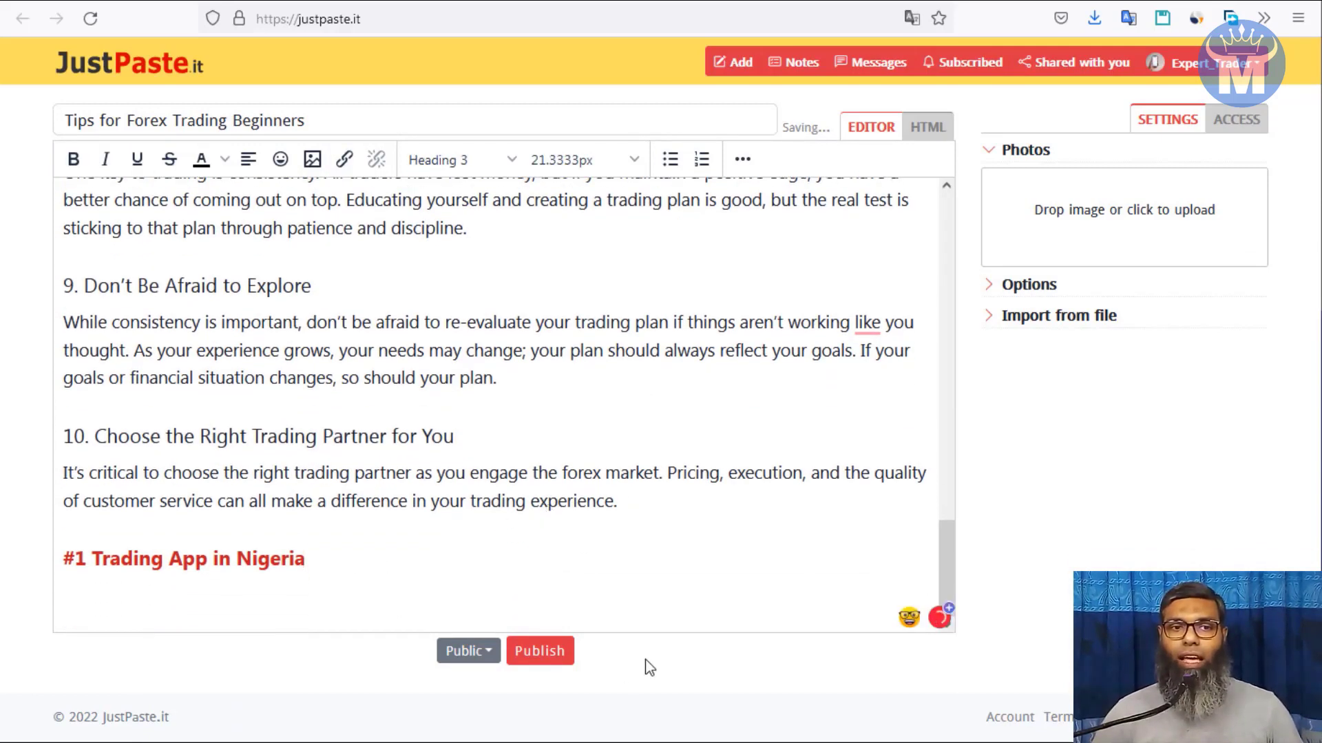
- Publish the note with its visibility set to Public and complete the anti-robot image test
scroll(363, 423, "up", 12)
scroll(364, 423, "up", 4)
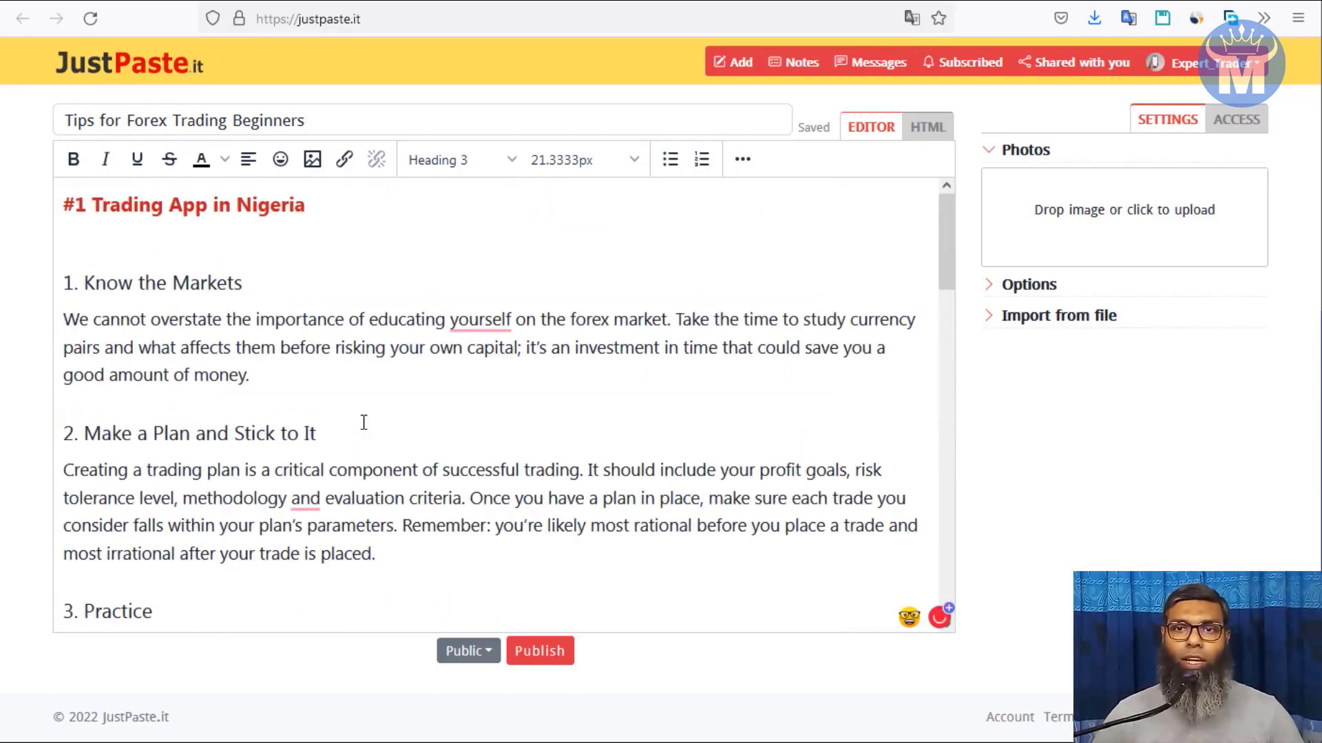
scroll(367, 416, "down", 15)
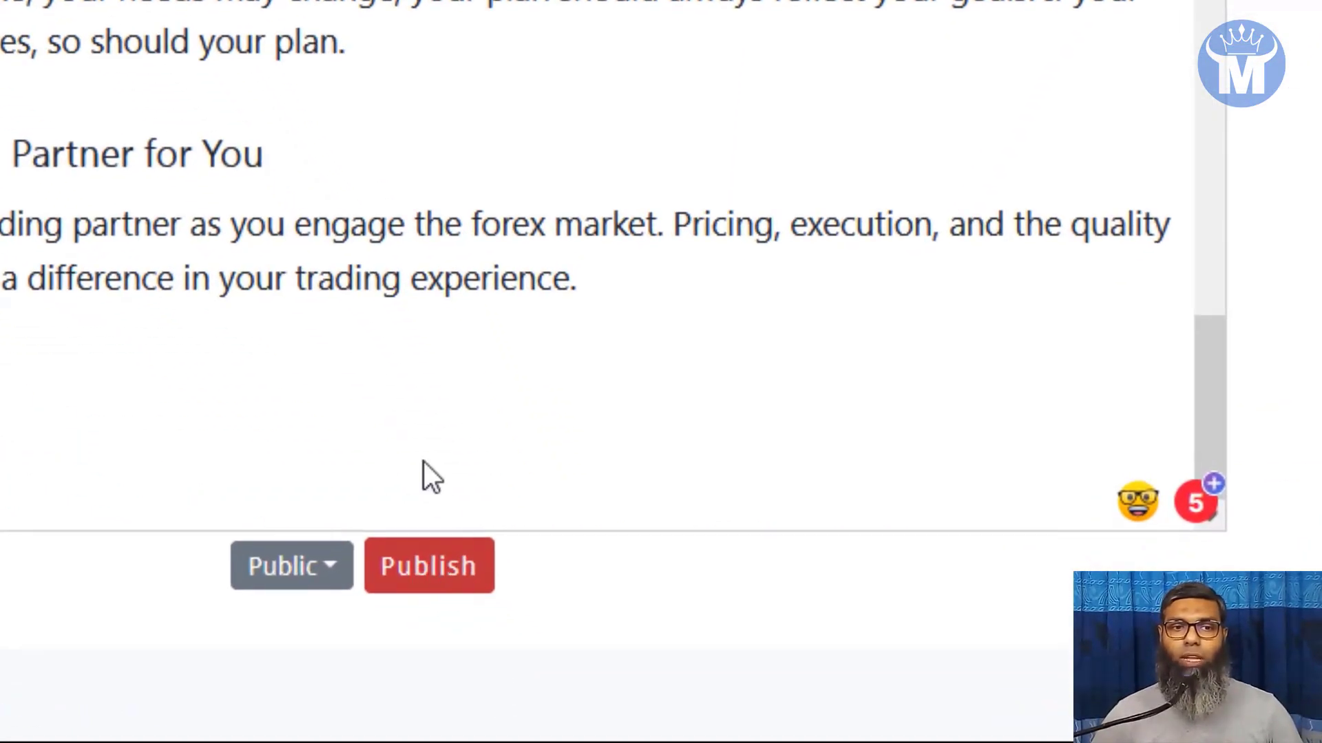
left_click(328, 566)
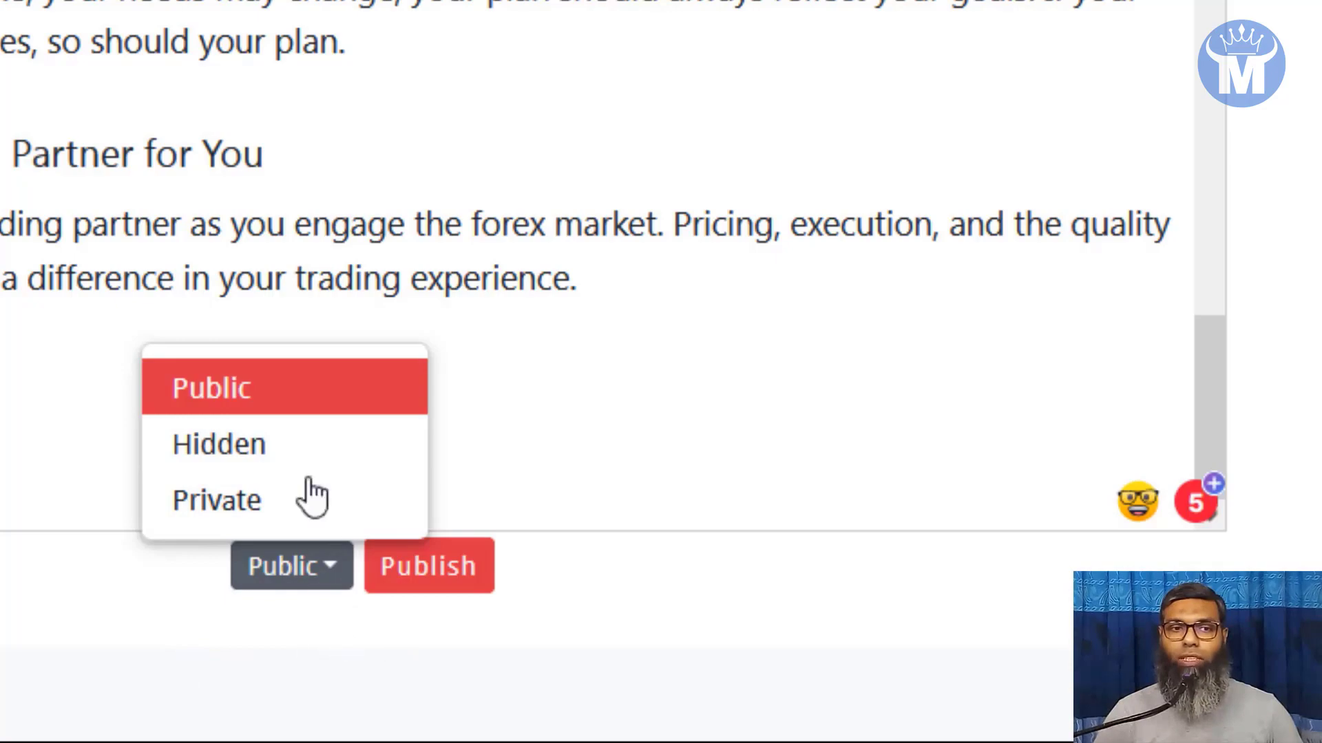
left_click(310, 394)
left_click(424, 575)
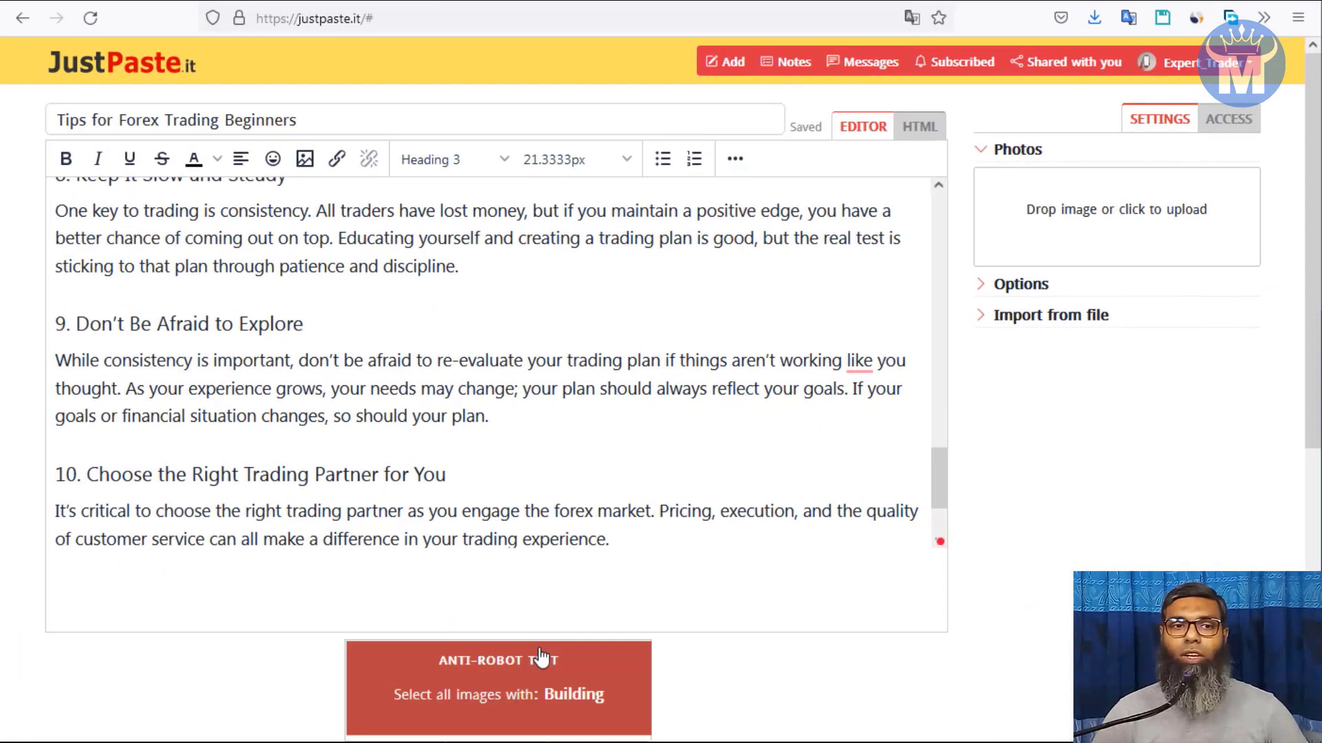
scroll(541, 658, "down", 5)
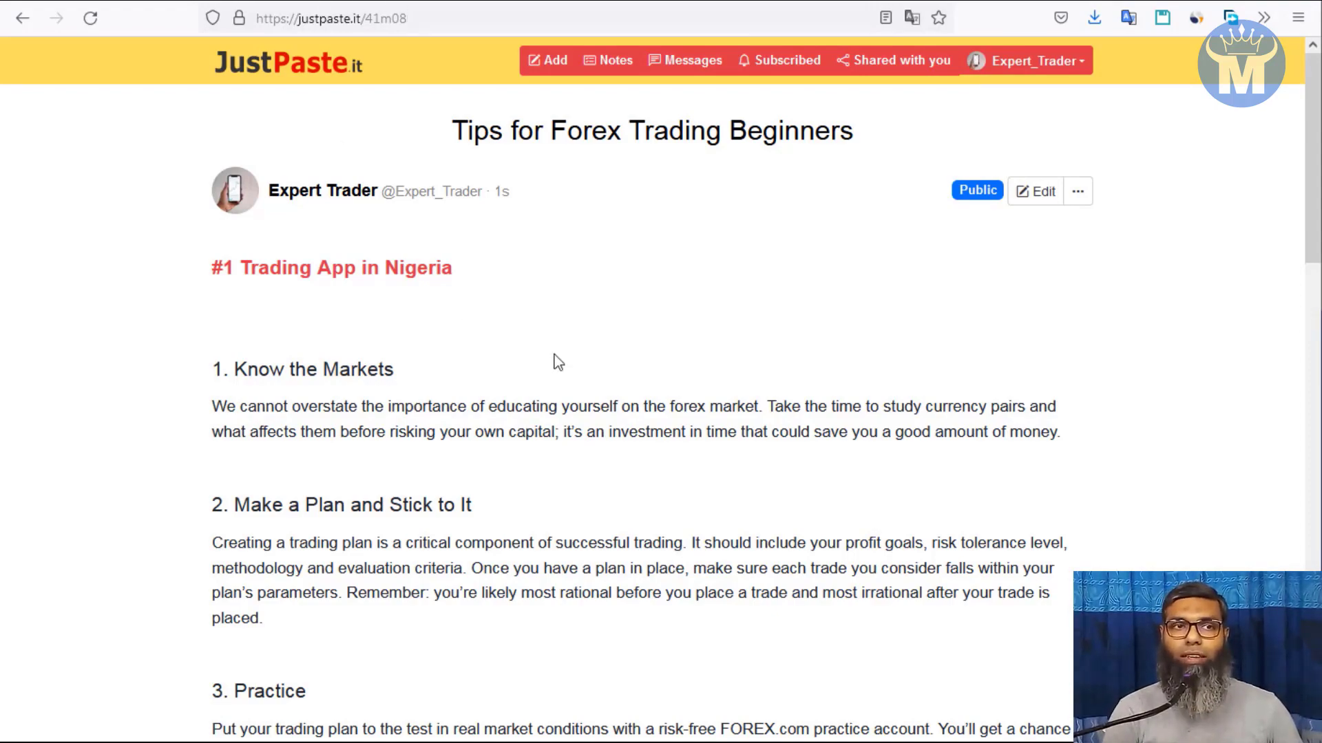
- Look over the published note and reload the Expert Trader profile page to check its list of notes
scroll(486, 392, "down", 5)
scroll(502, 387, "up", 5)
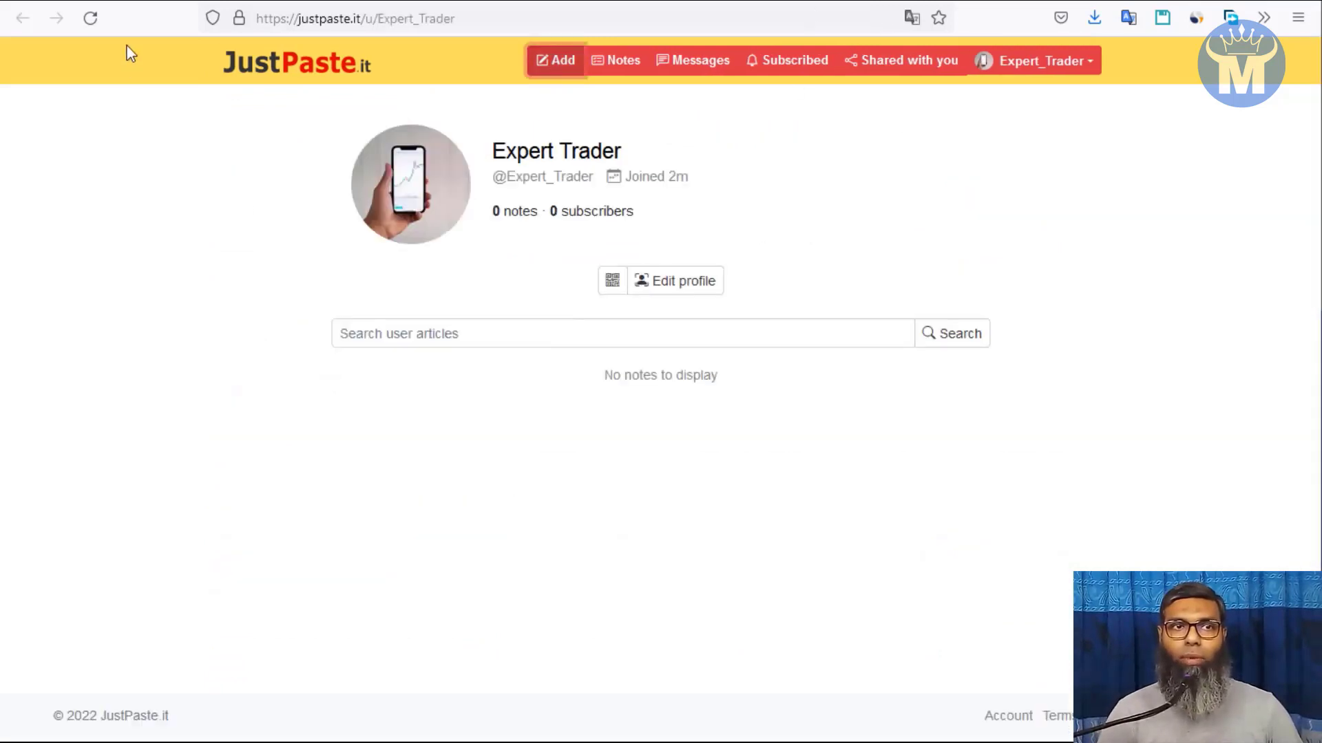
left_click(90, 21)
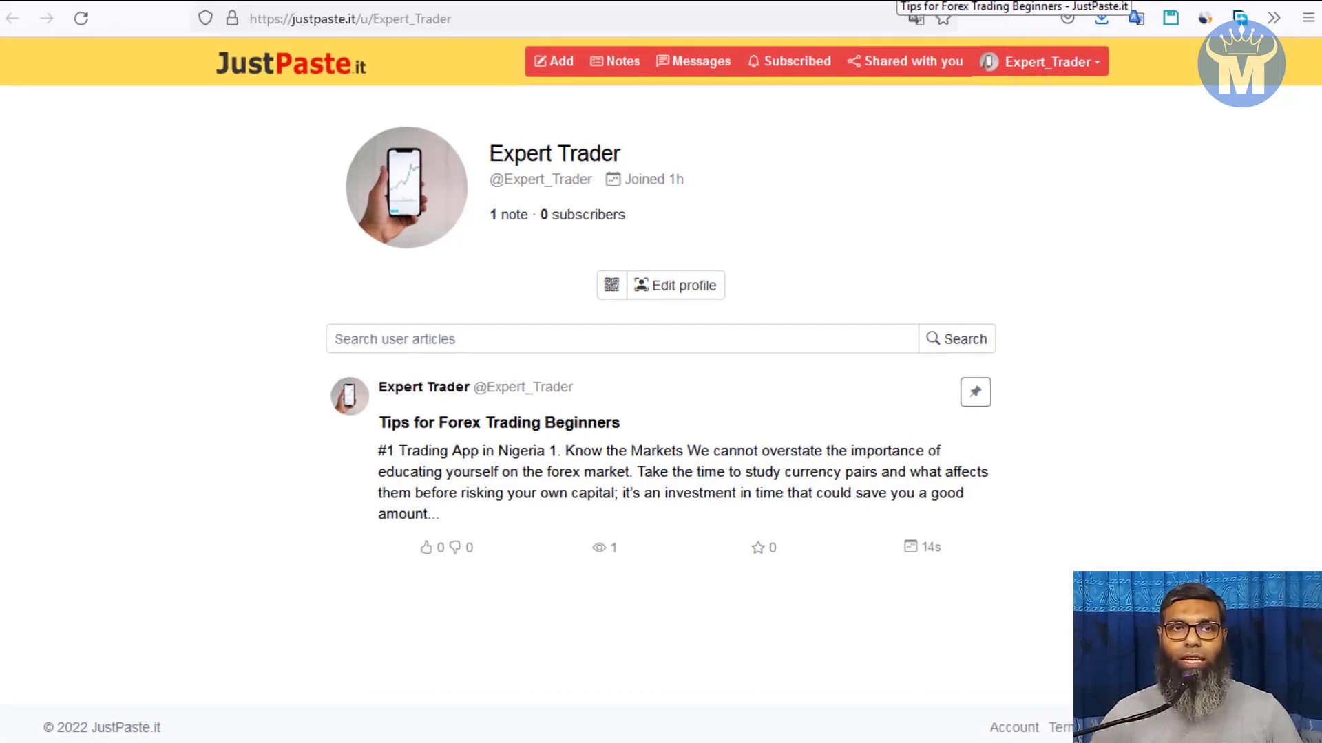
- Return to the published note and review the full article through its last tip
left_click(898, 2)
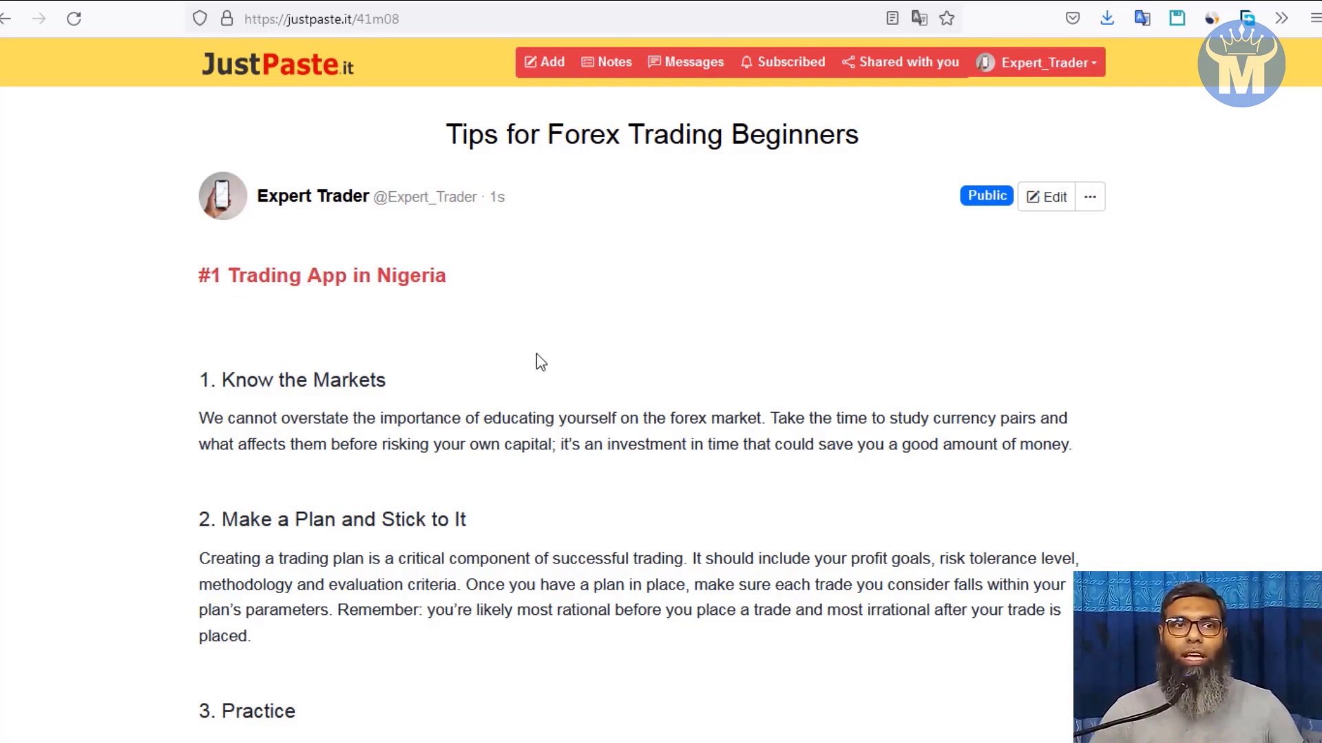
scroll(543, 361, "down", 10)
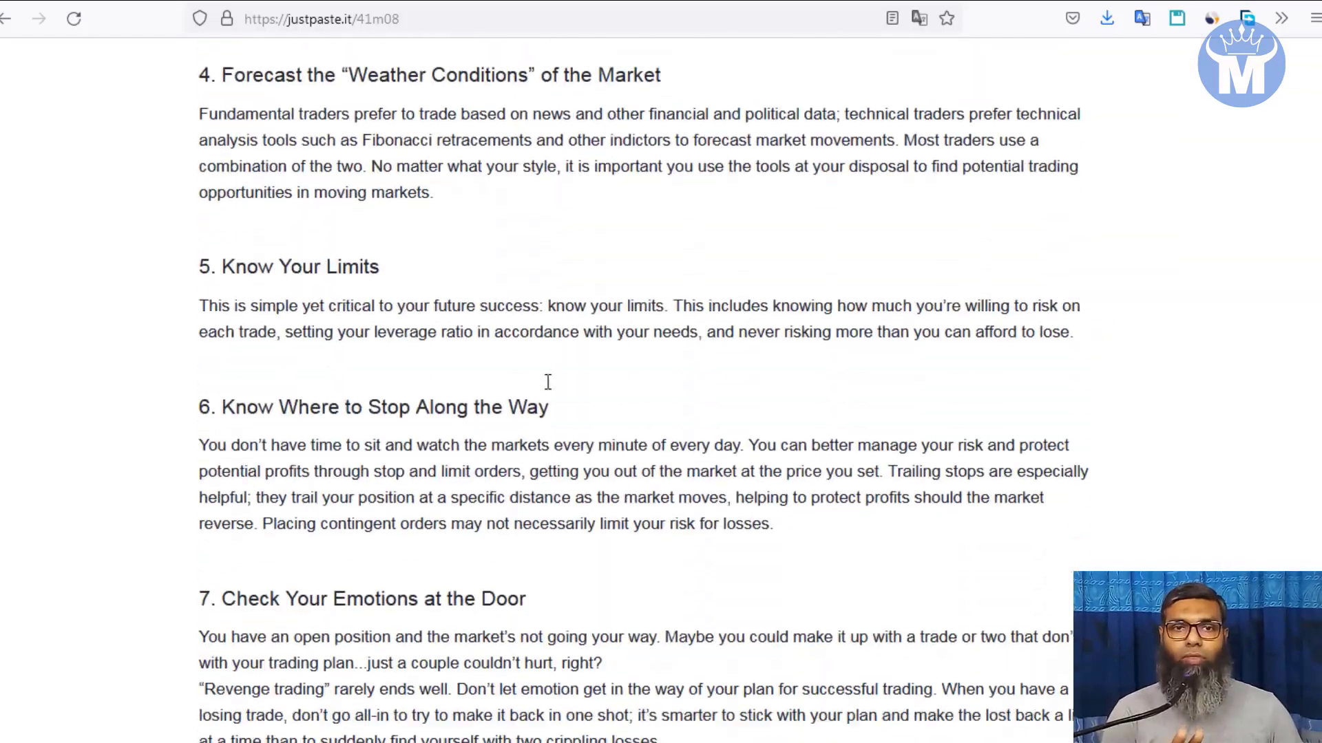
scroll(548, 382, "down", 8)
scroll(457, 458, "up", 12)
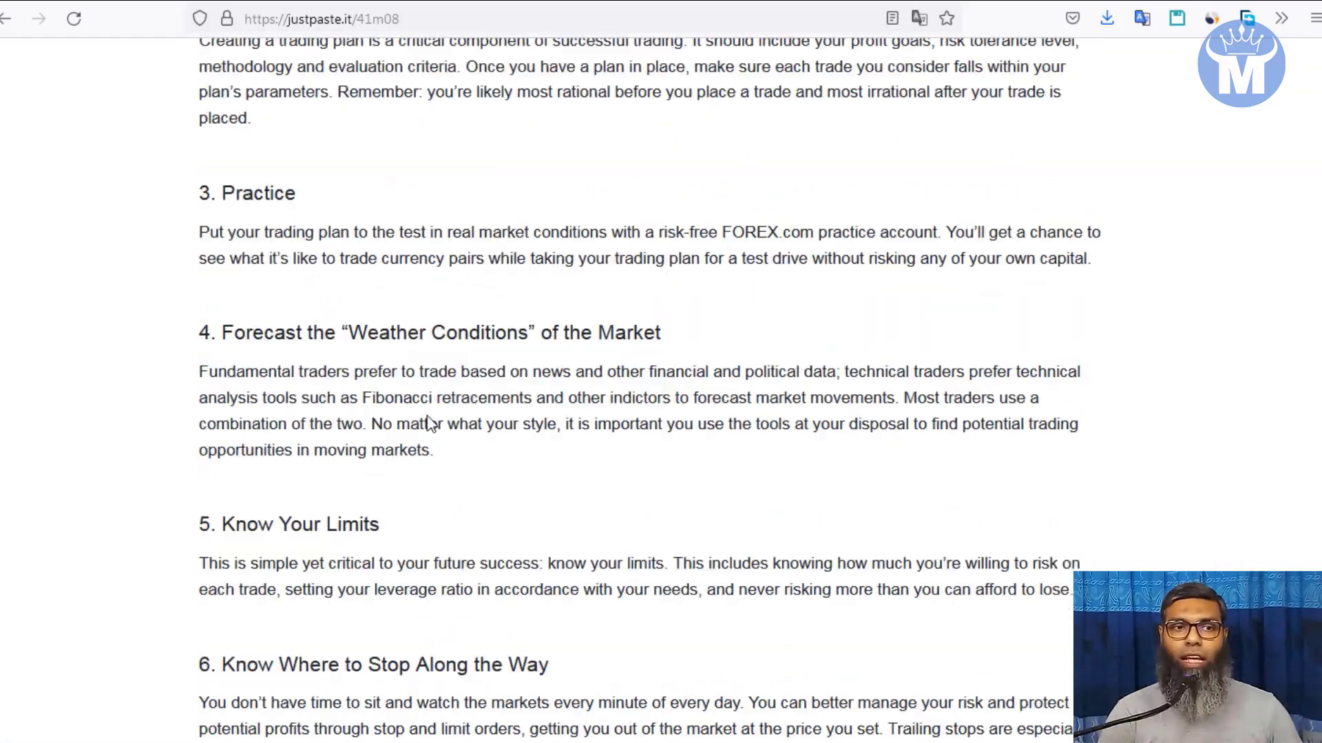
scroll(428, 422, "up", 8)
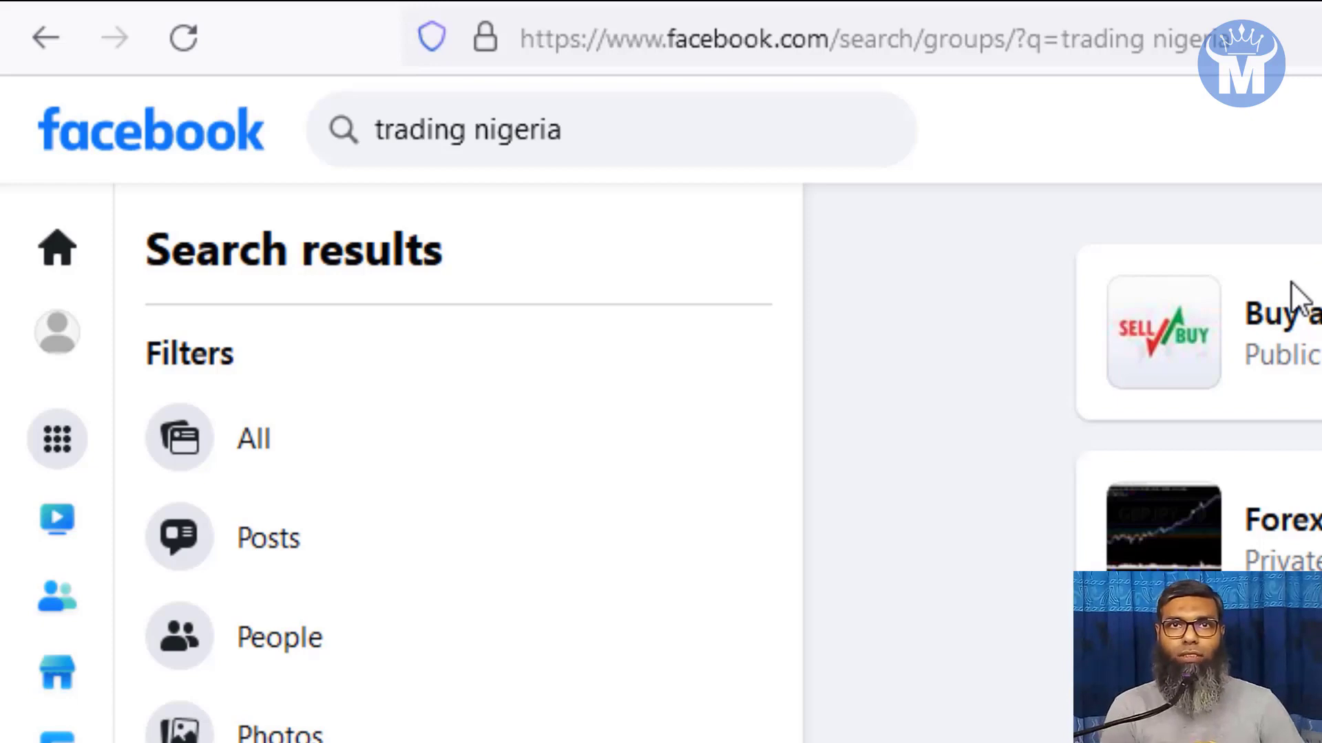
- Switch to Facebook, limit the "trading nigeria" search to groups and examine the listed groups for places to promote the article
left_click(570, 135)
left_click(1079, 203)
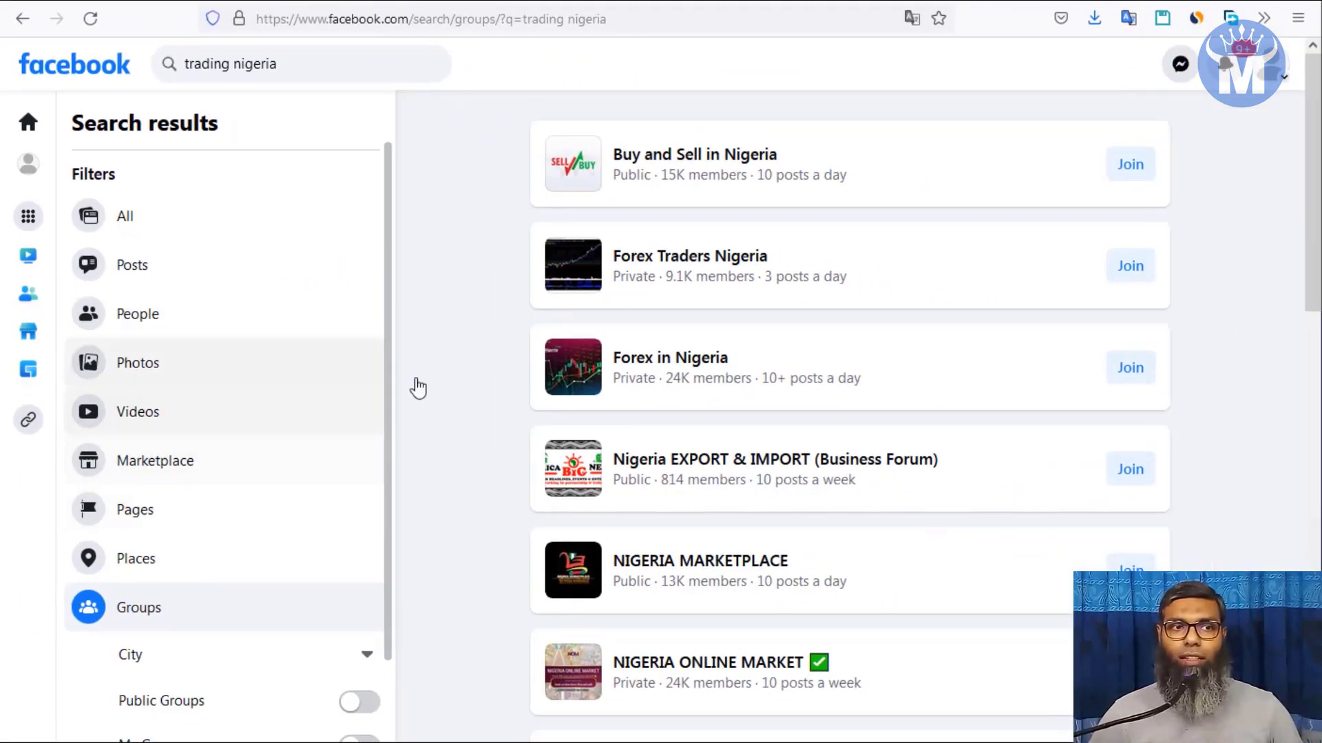
scroll(169, 389, "down", 2)
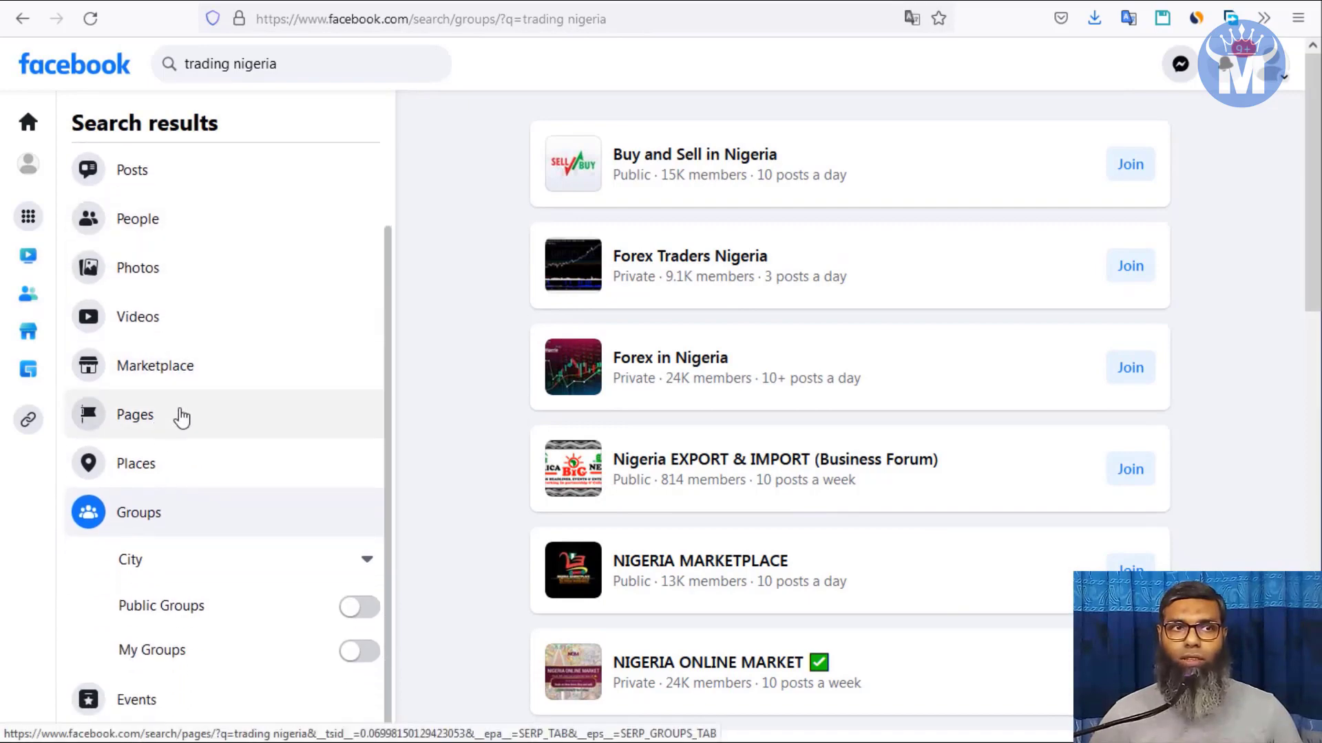
left_click(151, 517)
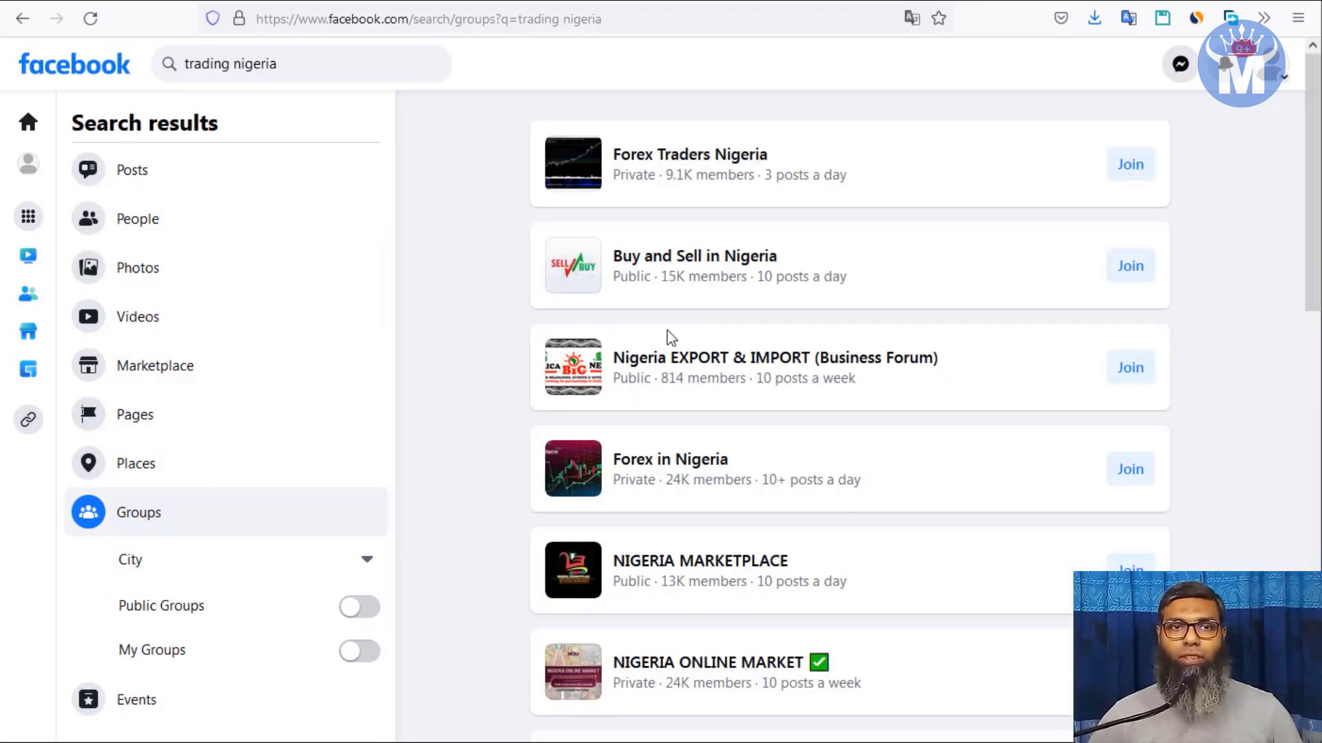
scroll(716, 385, "down", 5)
scroll(716, 384, "up", 5)
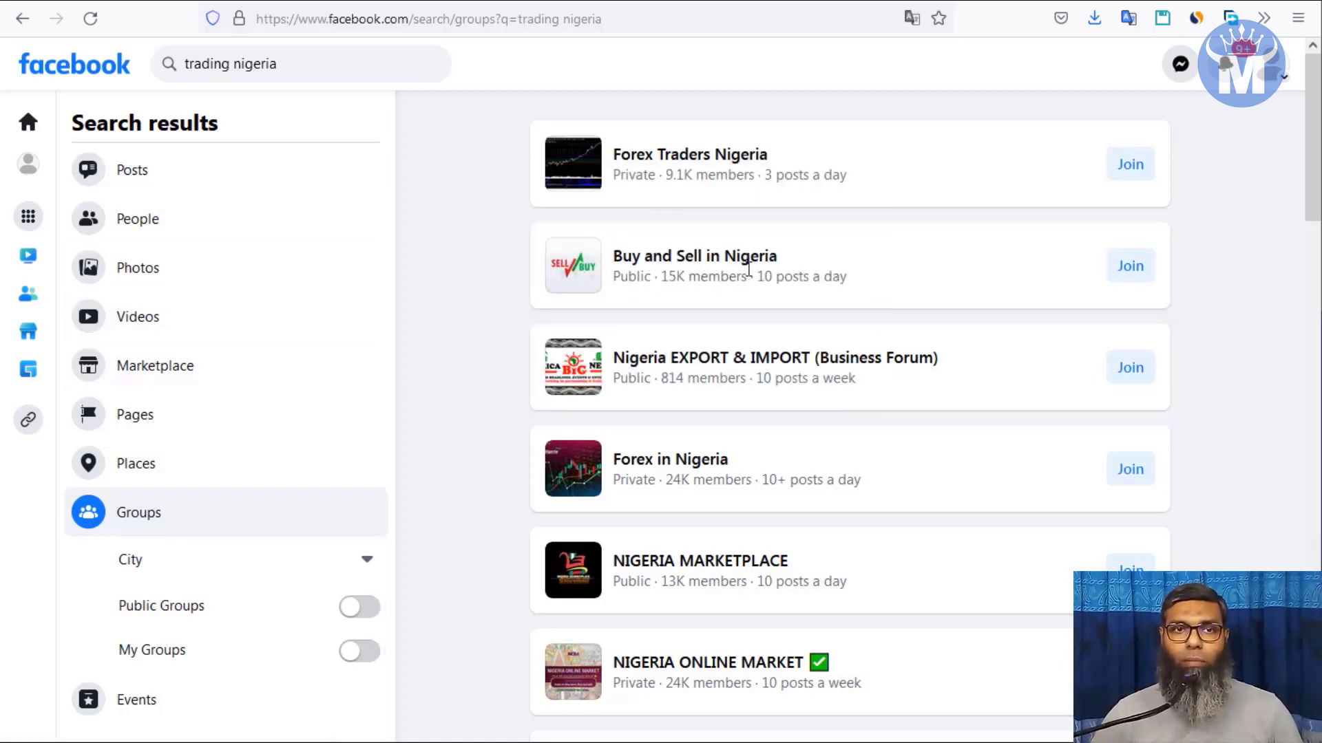
scroll(457, 386, "down", 2)
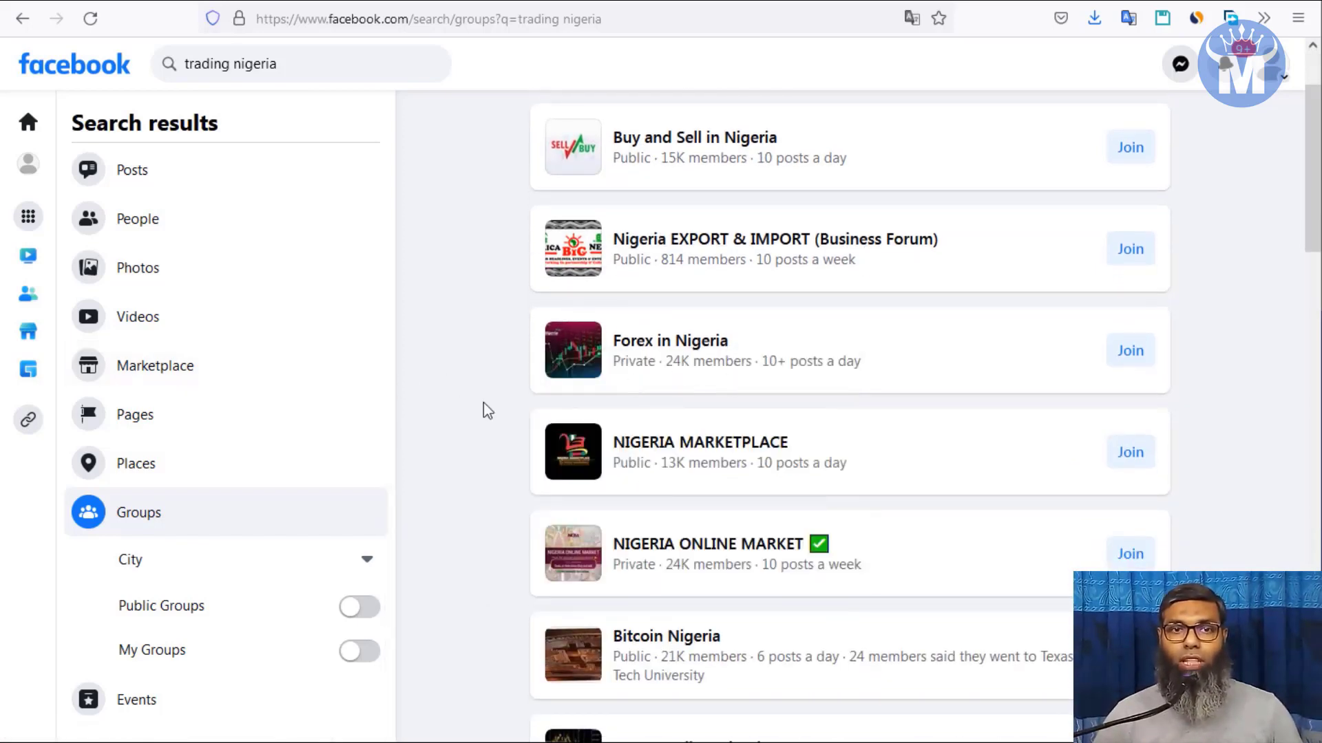
scroll(485, 413, "down", 2)
scroll(468, 424, "down", 4)
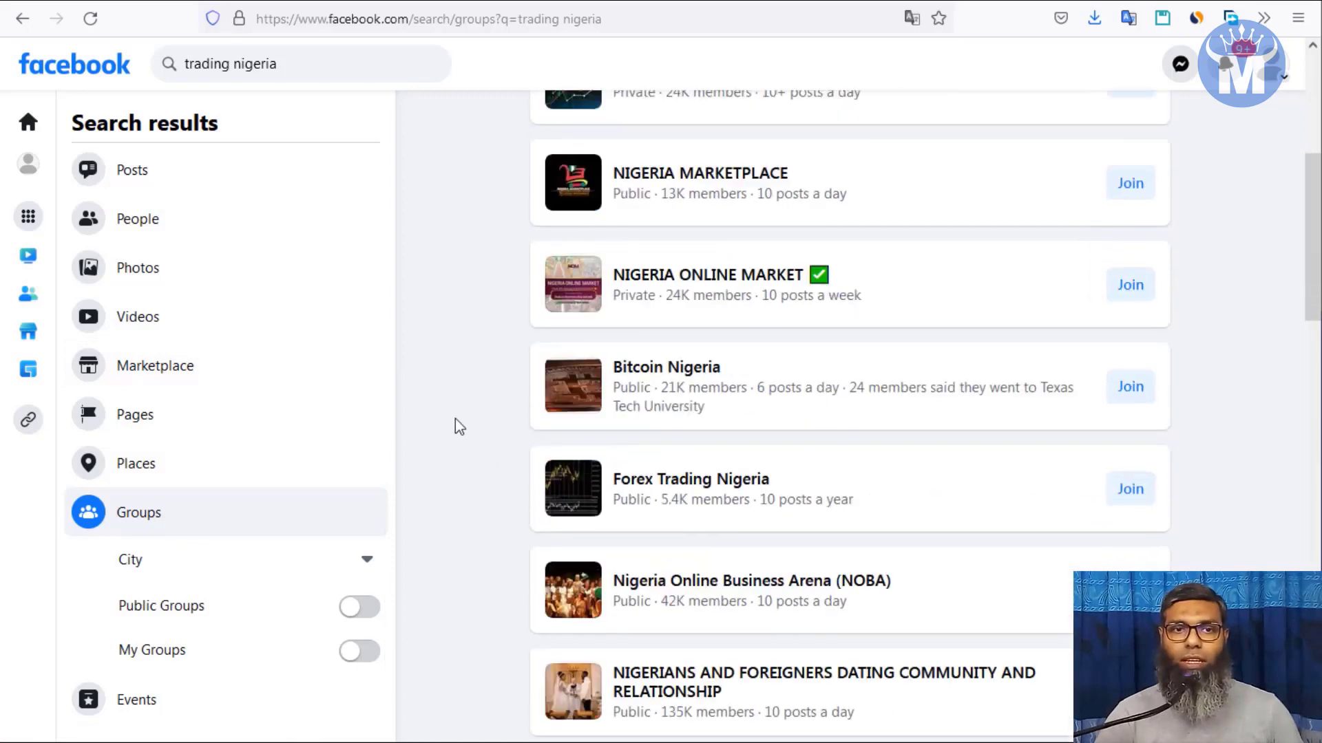
scroll(485, 416, "up", 7)
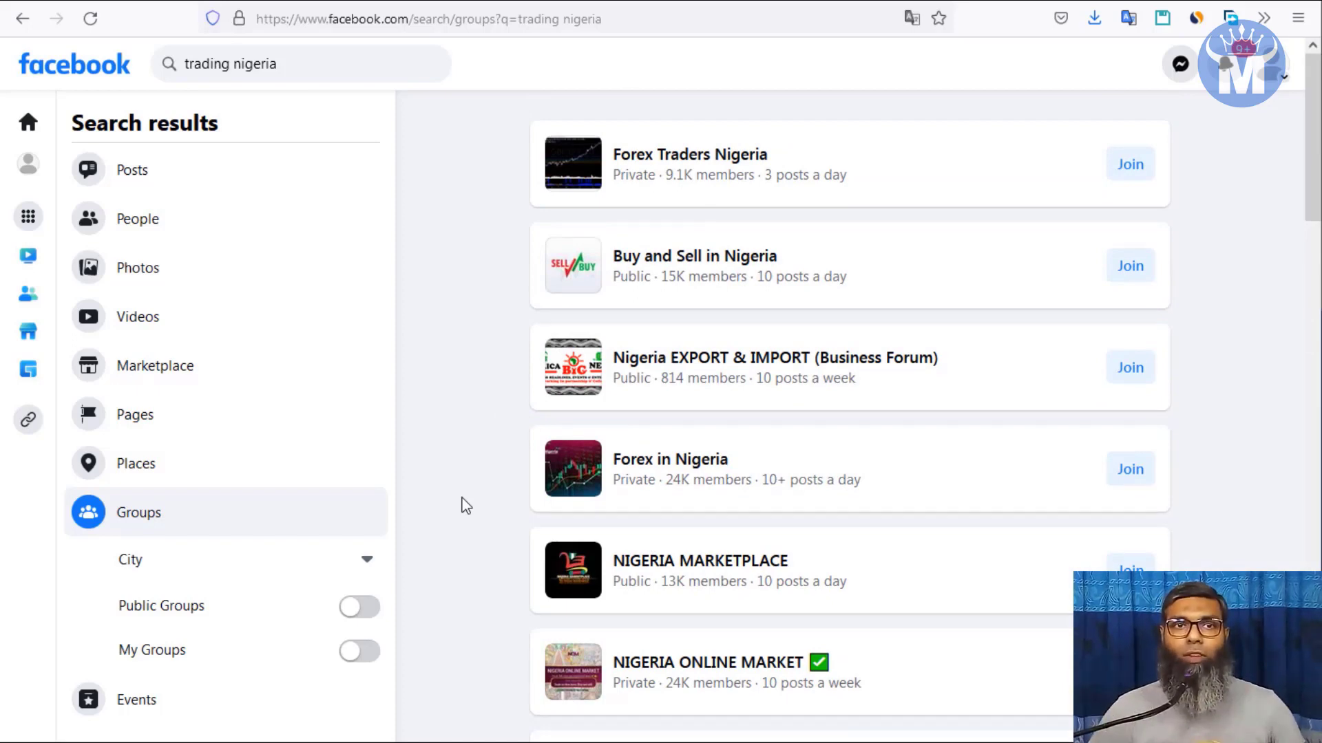
- Open the Forex Traders Nigeria and NIGERIA MARKETPLACE groups from the search results
mouse_move(663, 166)
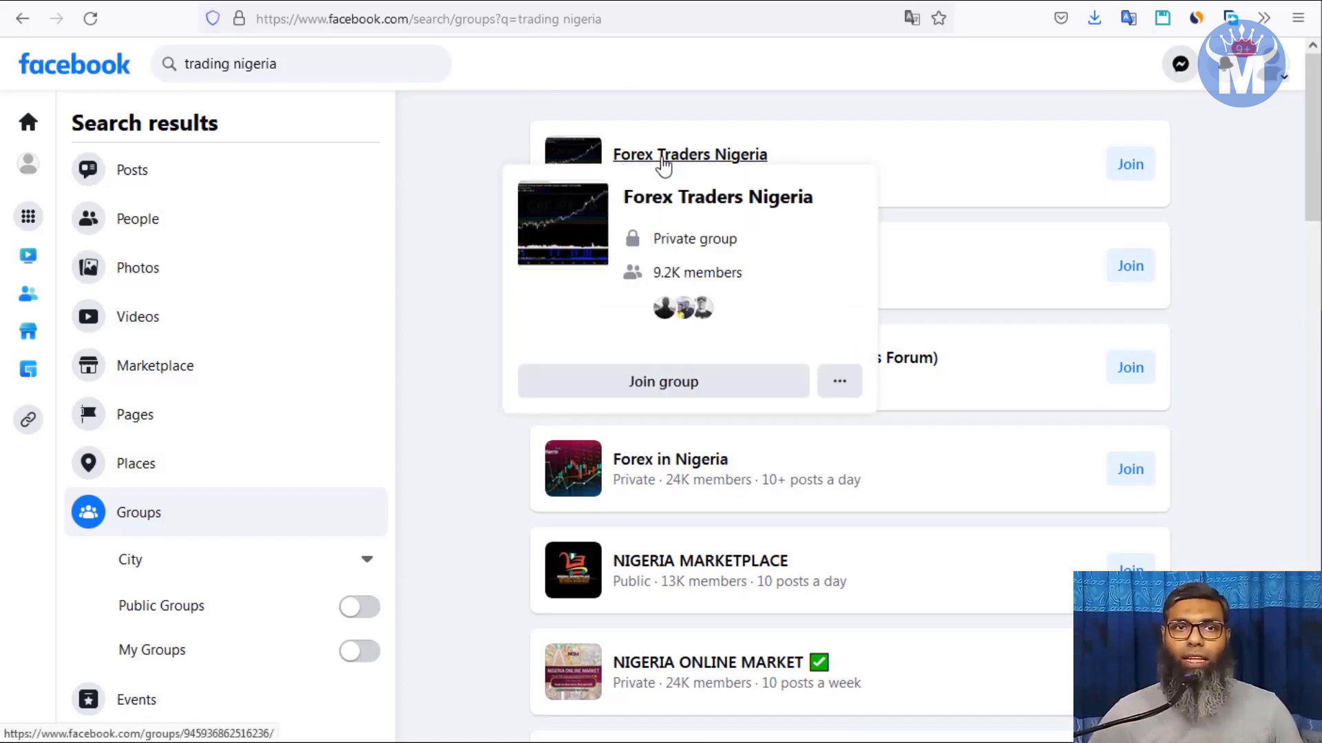
left_click(663, 155)
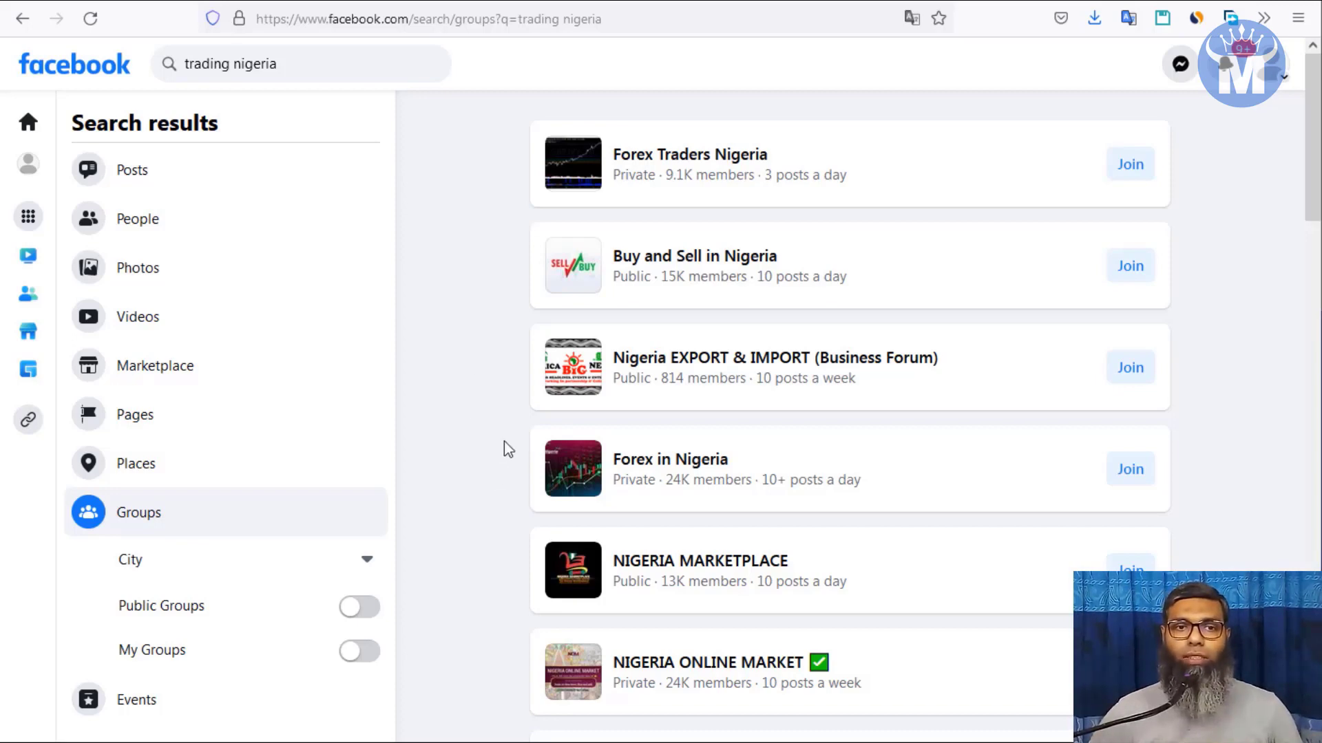
scroll(691, 496, "down", 2)
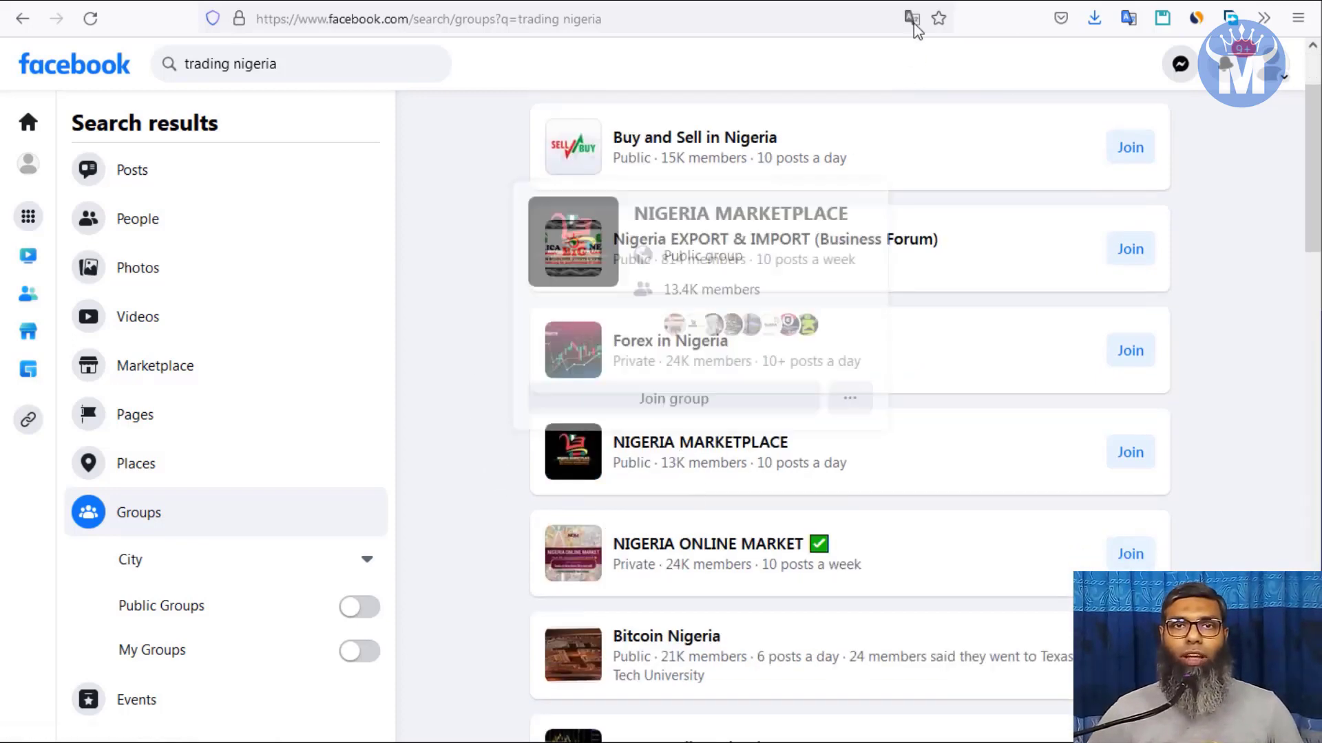
left_click(883, 142)
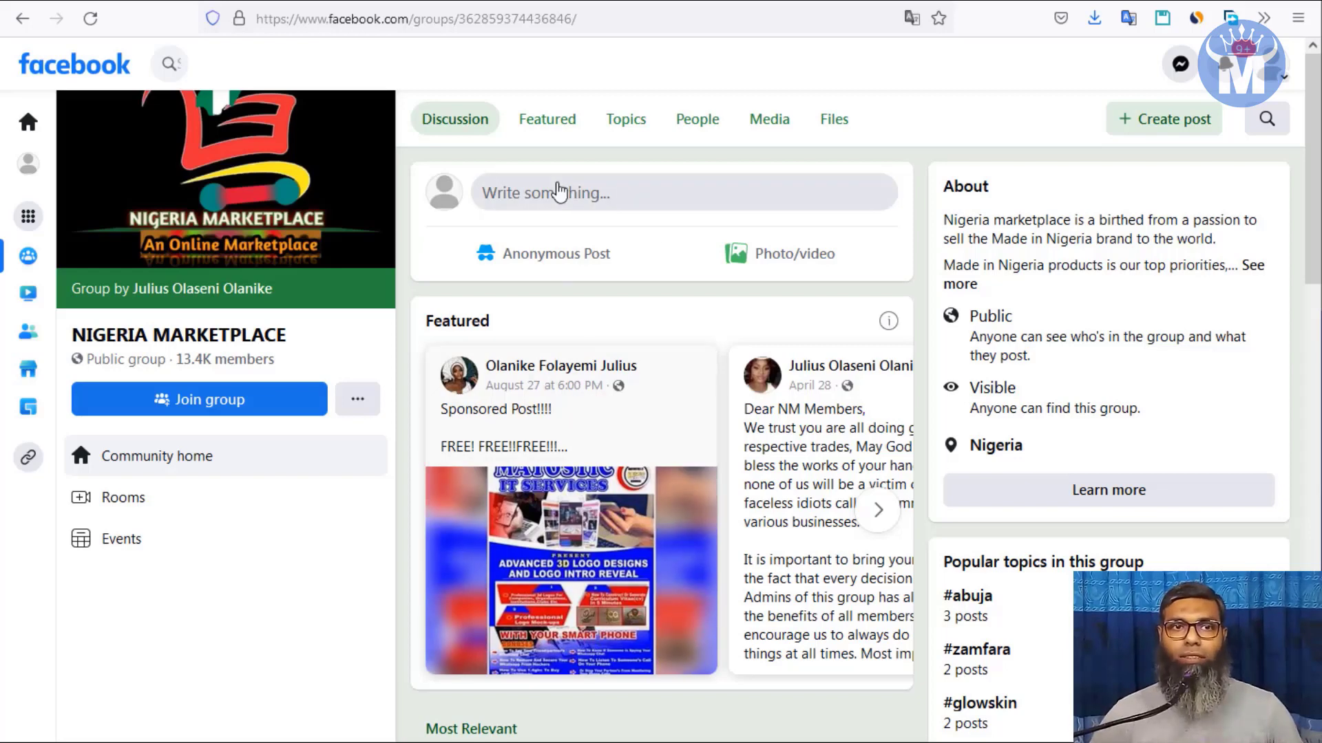
- Start a new post in the NIGERIA MARKETPLACE group and paste in the full promotional text copied from sample.txt in Notepad
left_click(544, 200)
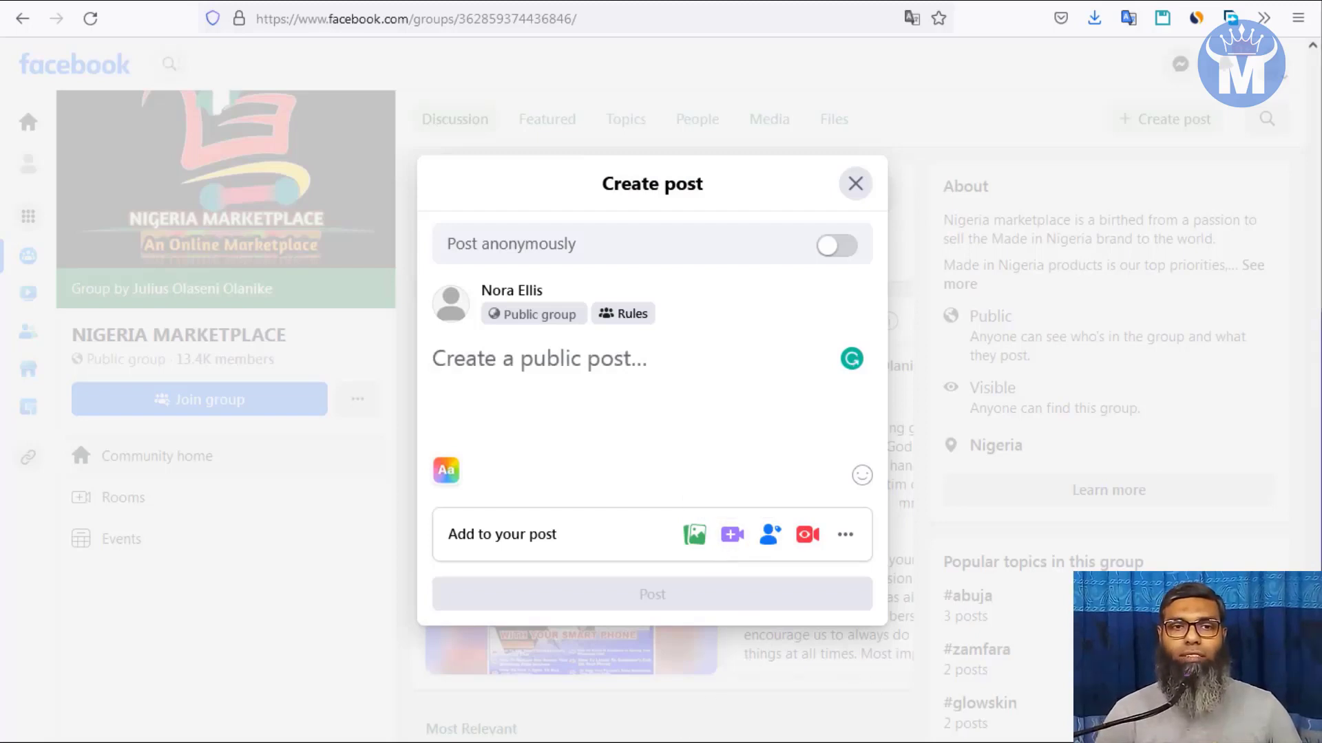
left_click(680, 742)
left_click_drag(550, 254, 570, 252)
left_click_drag(1000, 138, 259, 96)
right_click(318, 110)
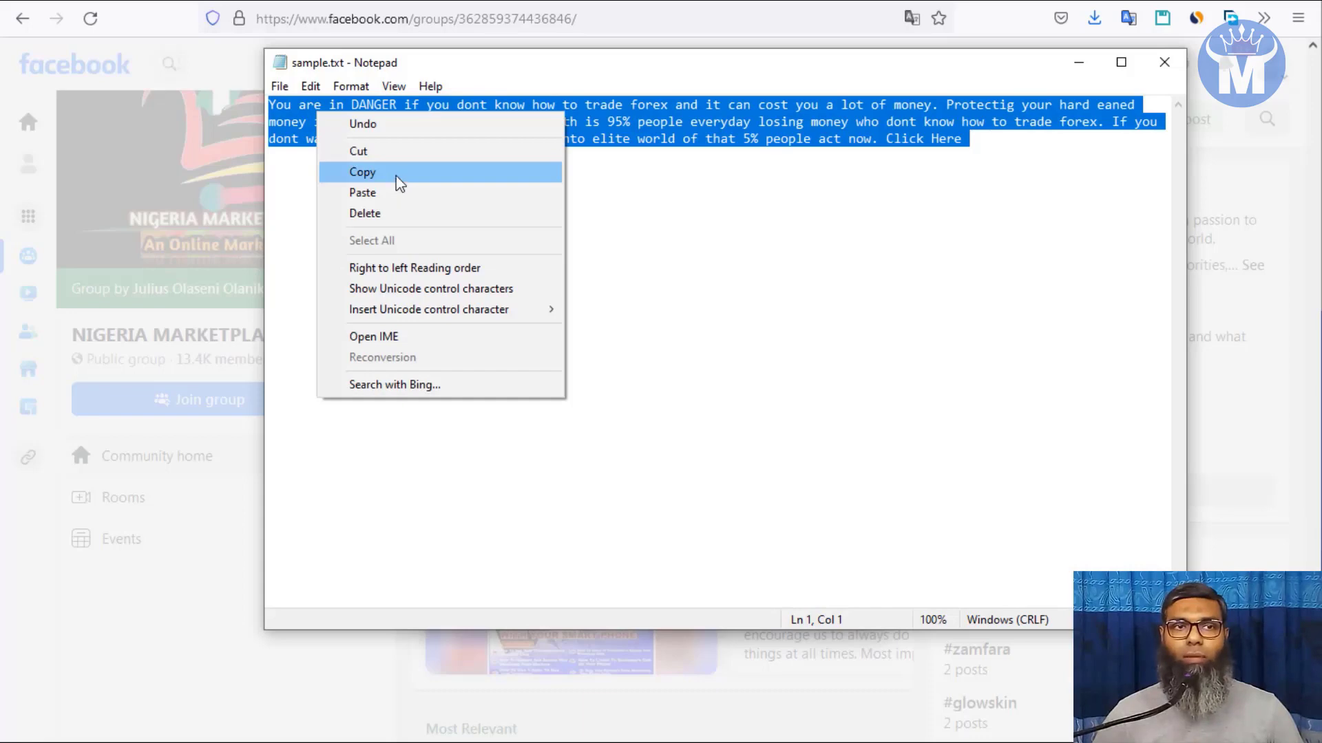
left_click(400, 179)
left_click(1076, 63)
key("ctrl+v")
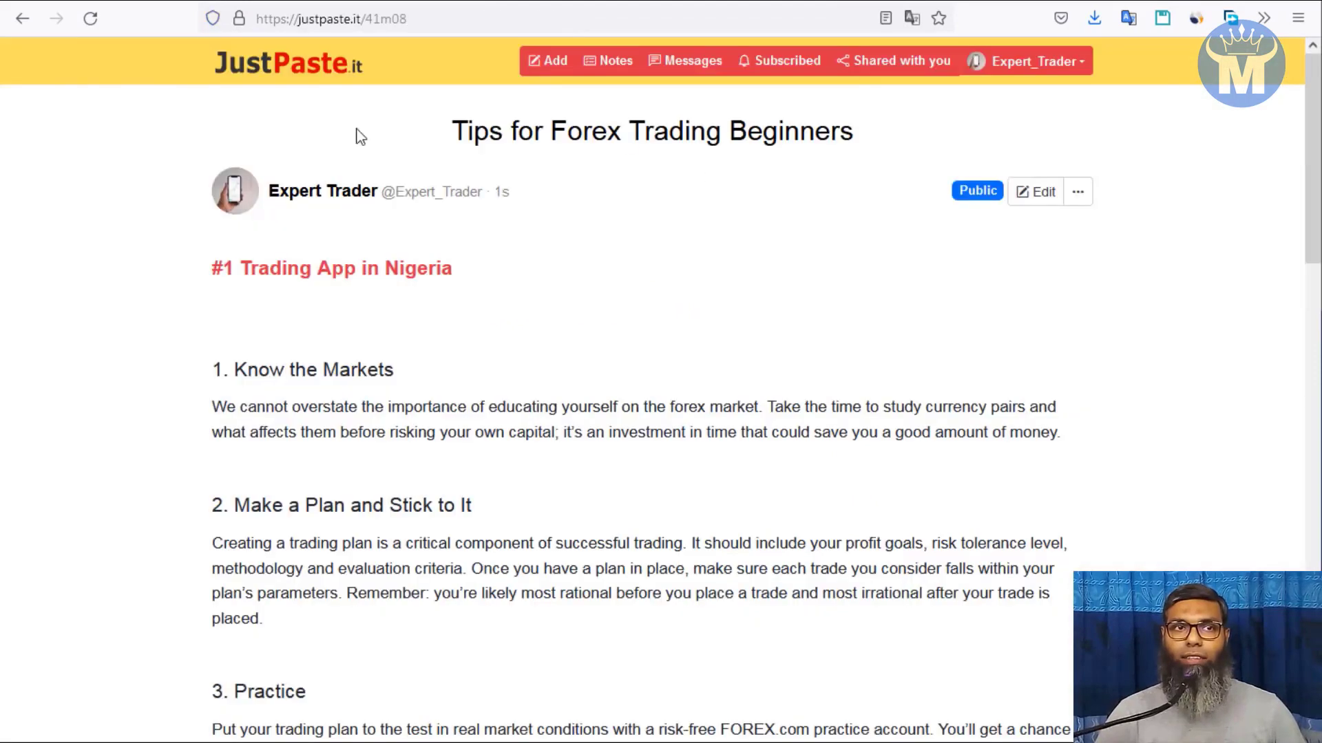
- Copy the published JustPaste.it note's URL and paste it into the Facebook group post after the promotional text
right_click(360, 21)
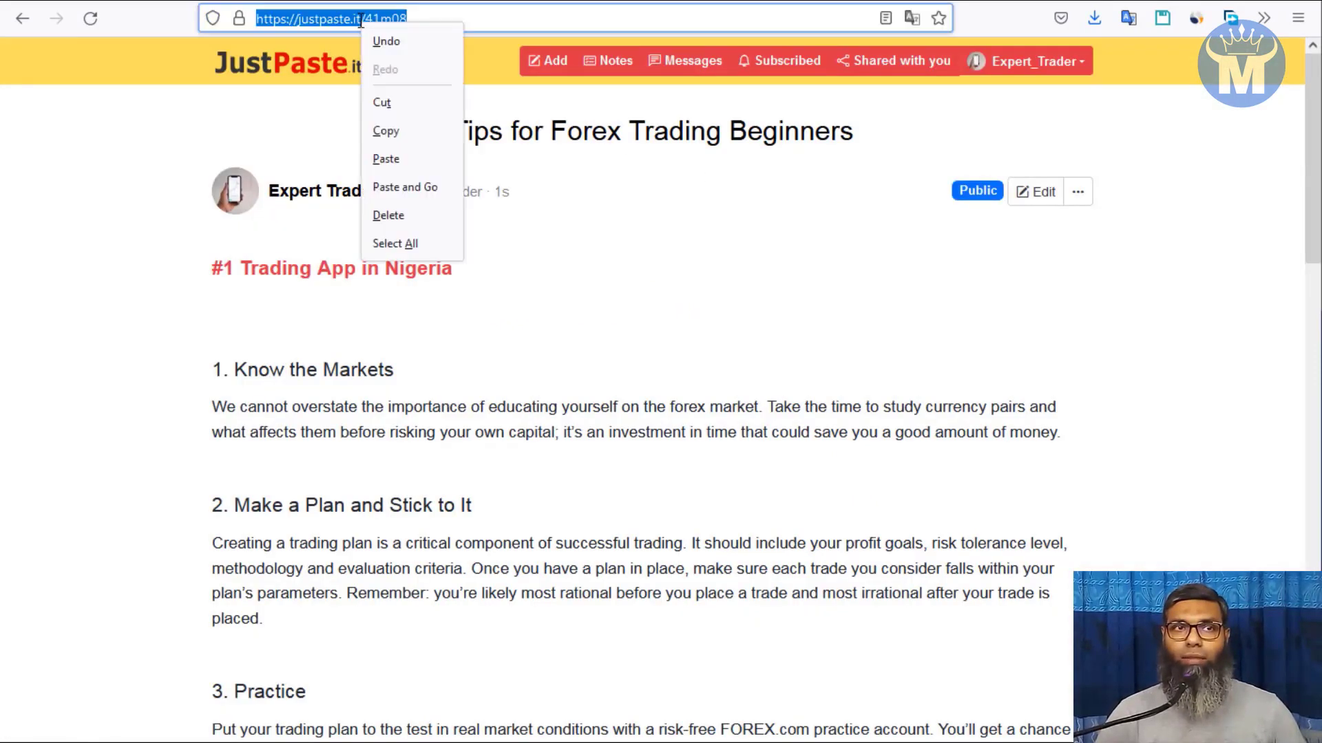
left_click(399, 133)
left_click(625, 337)
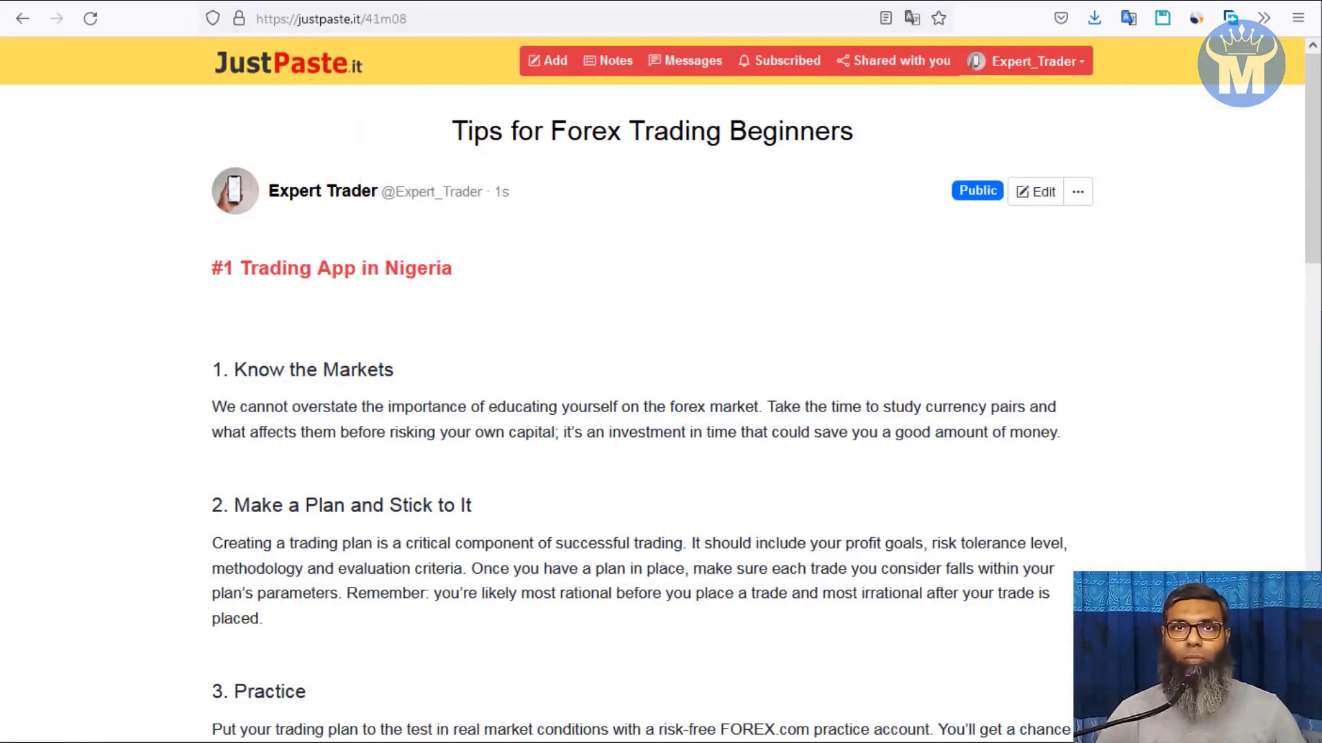
left_click(991, 0)
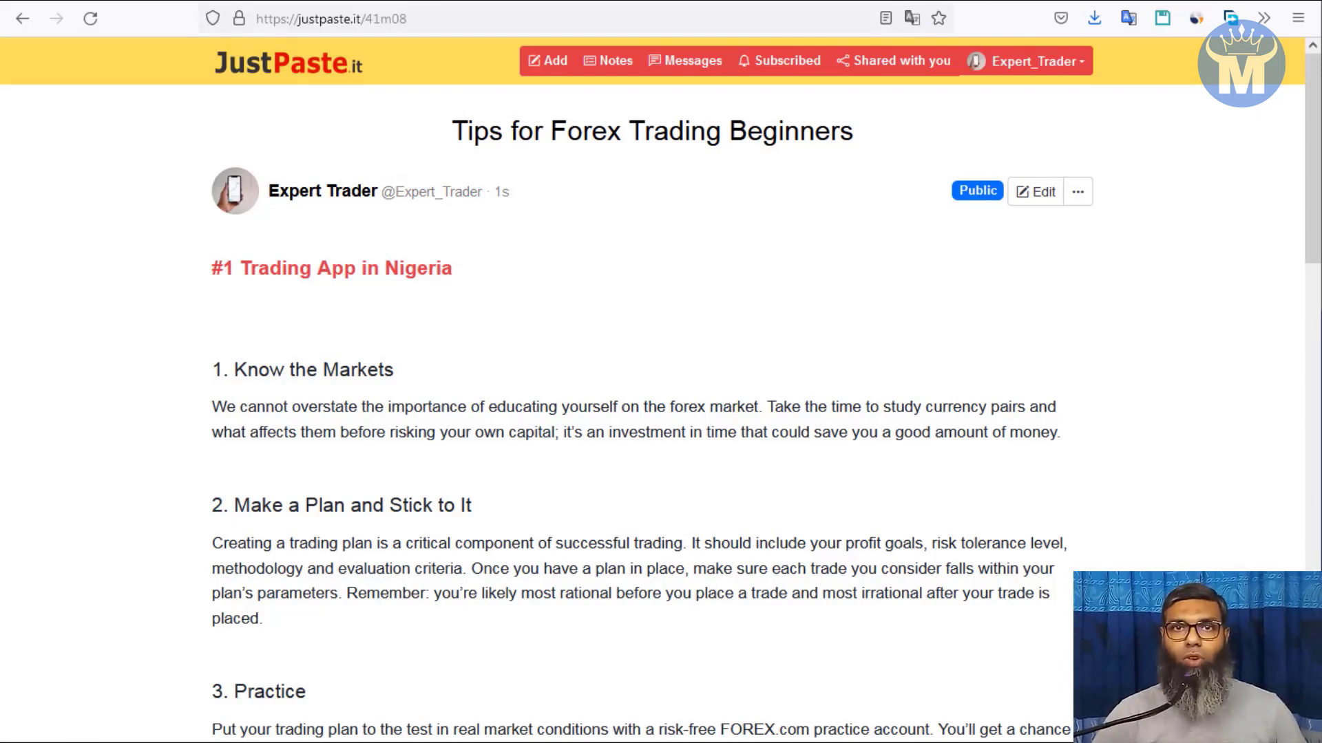
key("ctrl+v")
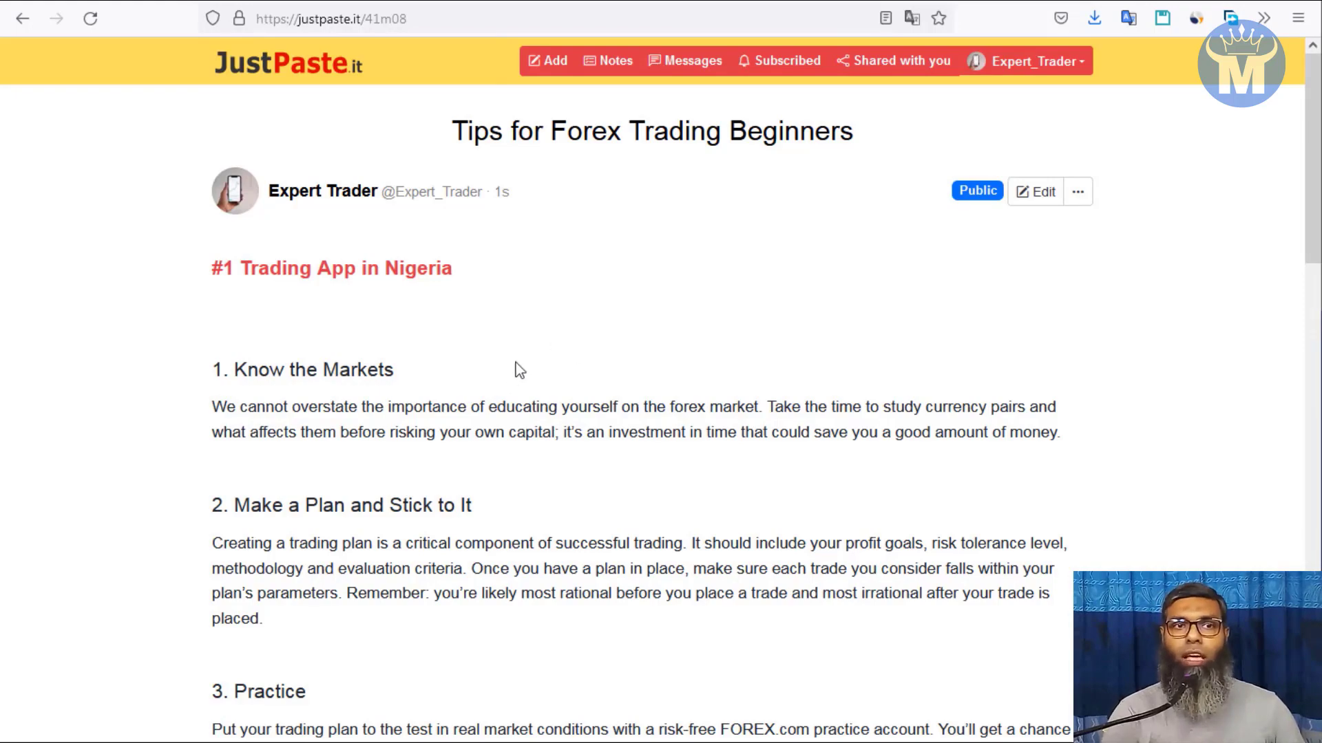
scroll(517, 365, "down", 2)
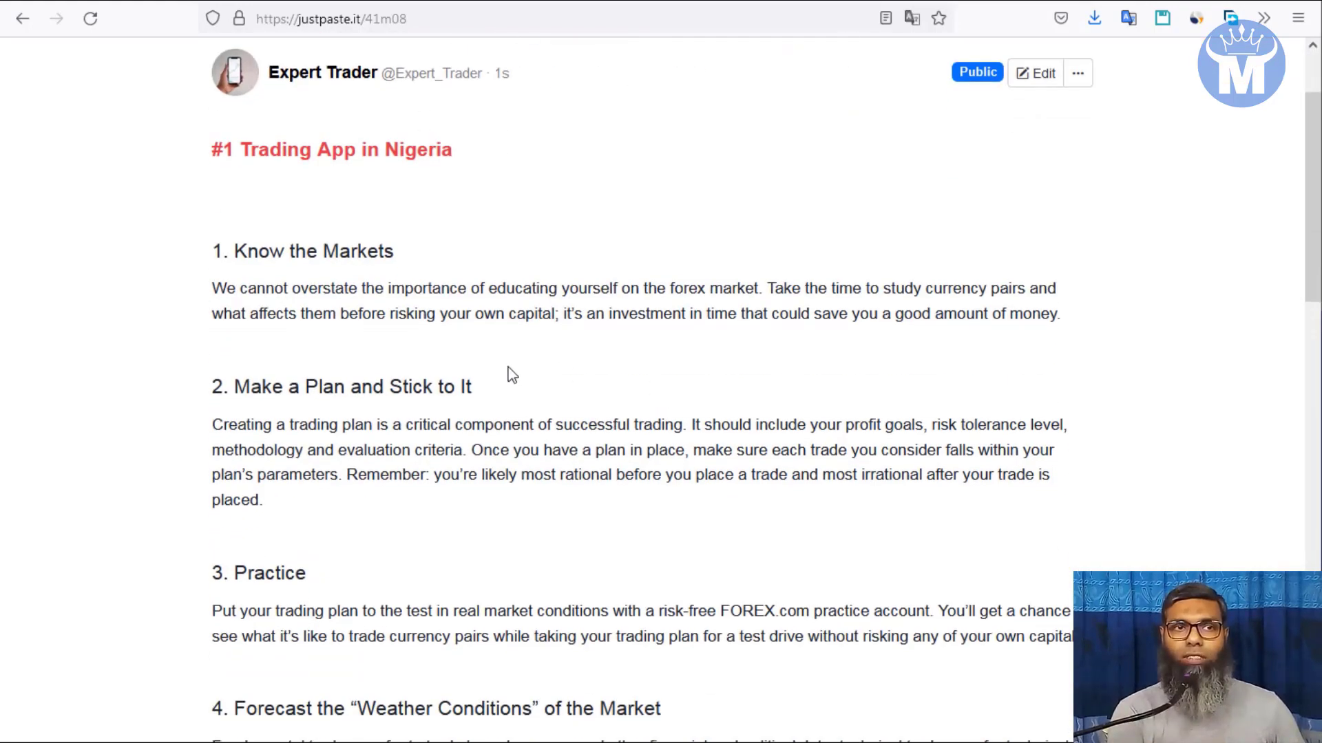
scroll(511, 375, "up", 2)
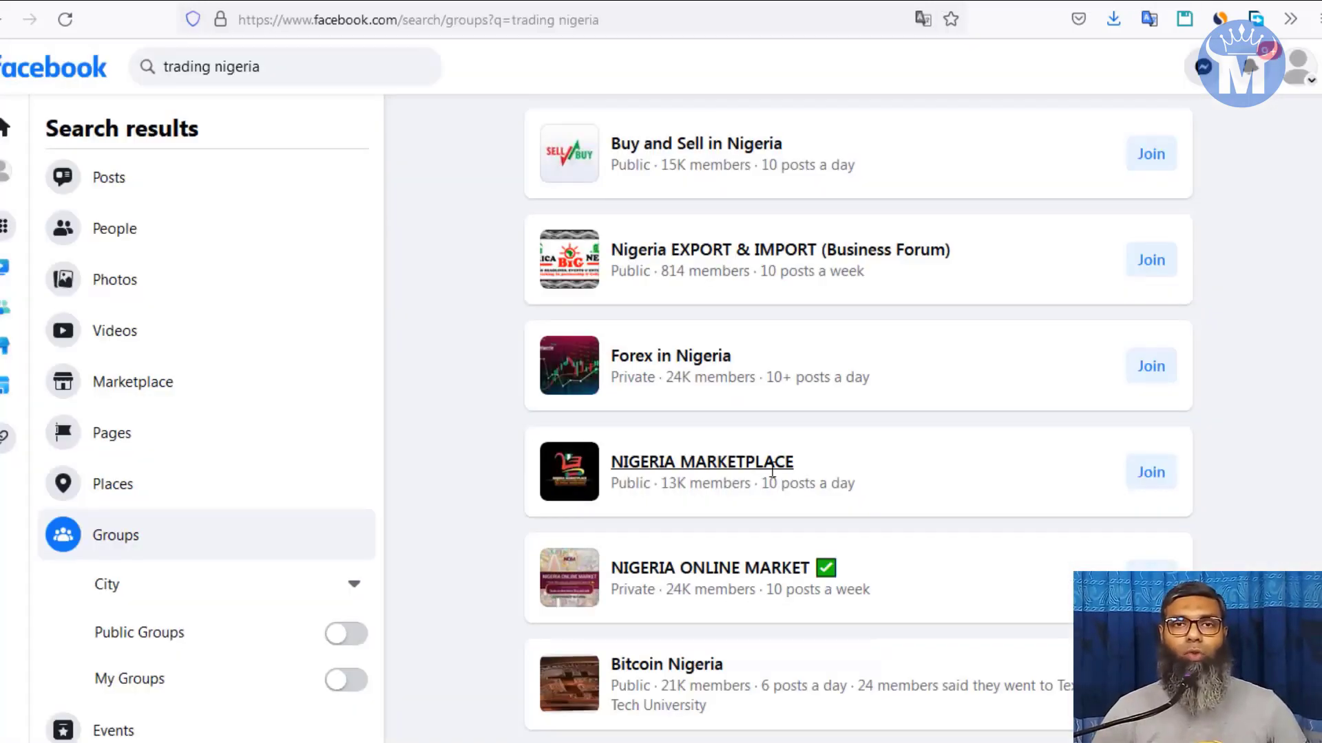
mouse_move(772, 470)
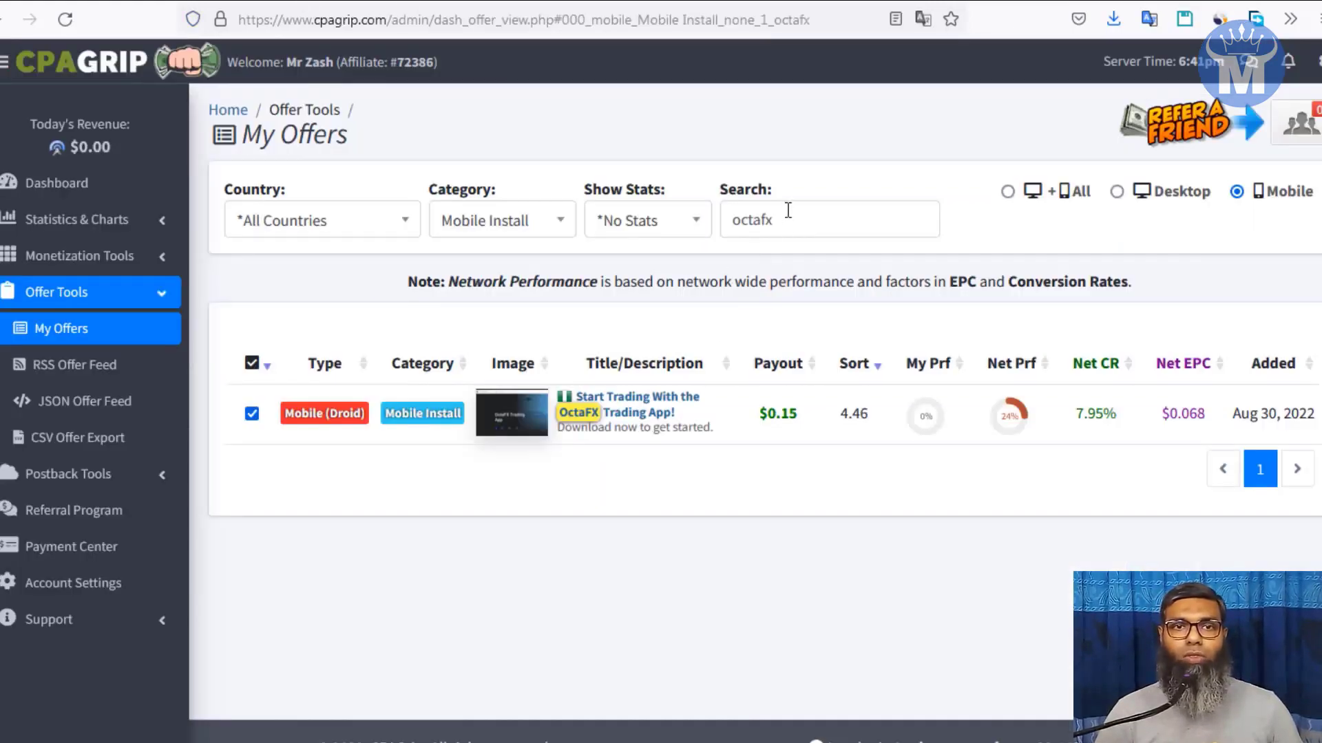
- Replace the search term in CPAGrip's My Offers list with "flapp" to look for the Flapp mobile install offer
left_click(791, 235)
key("BackSpace")
key("BackSpace")
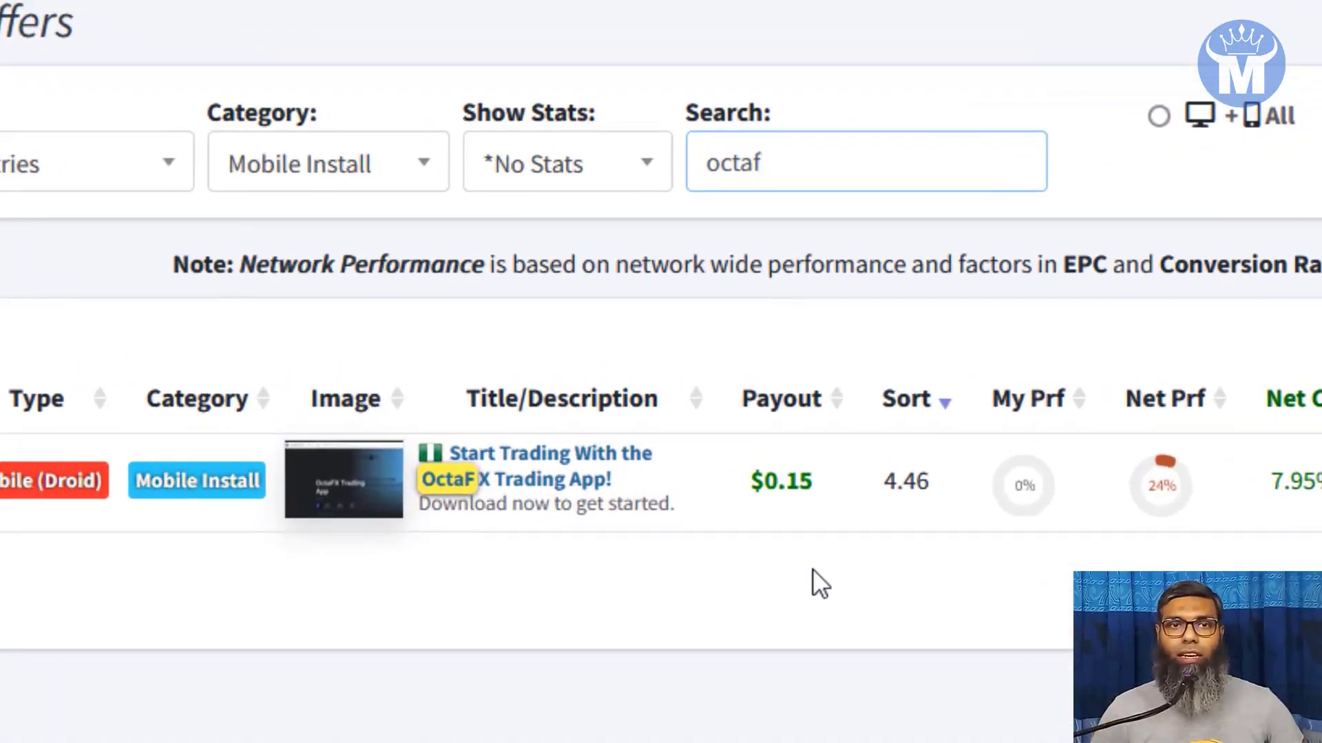
key("BackSpace")
key("BackSpace")
key("BackSpace")
key("BackSpace")
type("flapp")
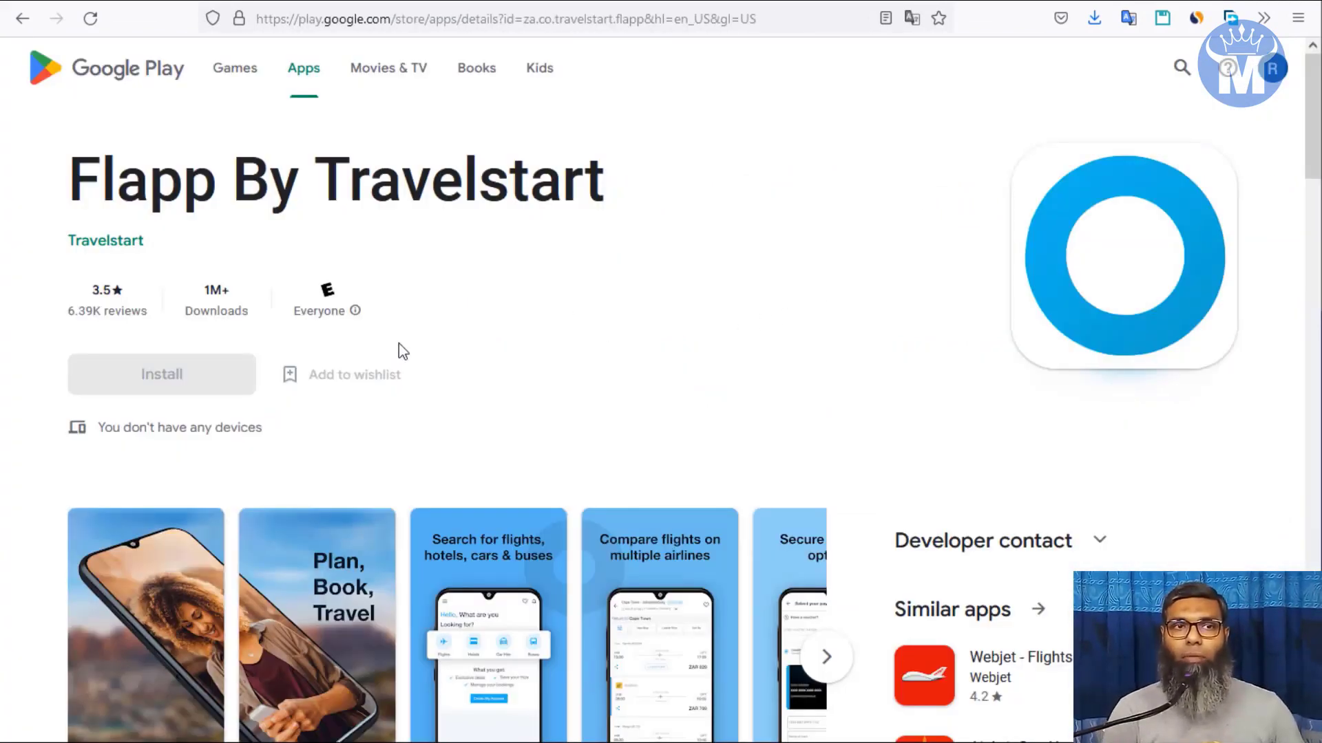
- Examine the Flapp By Travelstart page on Google Play and the Google results for "tips on traveling" as material for another article
scroll(428, 337, "down", 3)
scroll(385, 317, "up", 3)
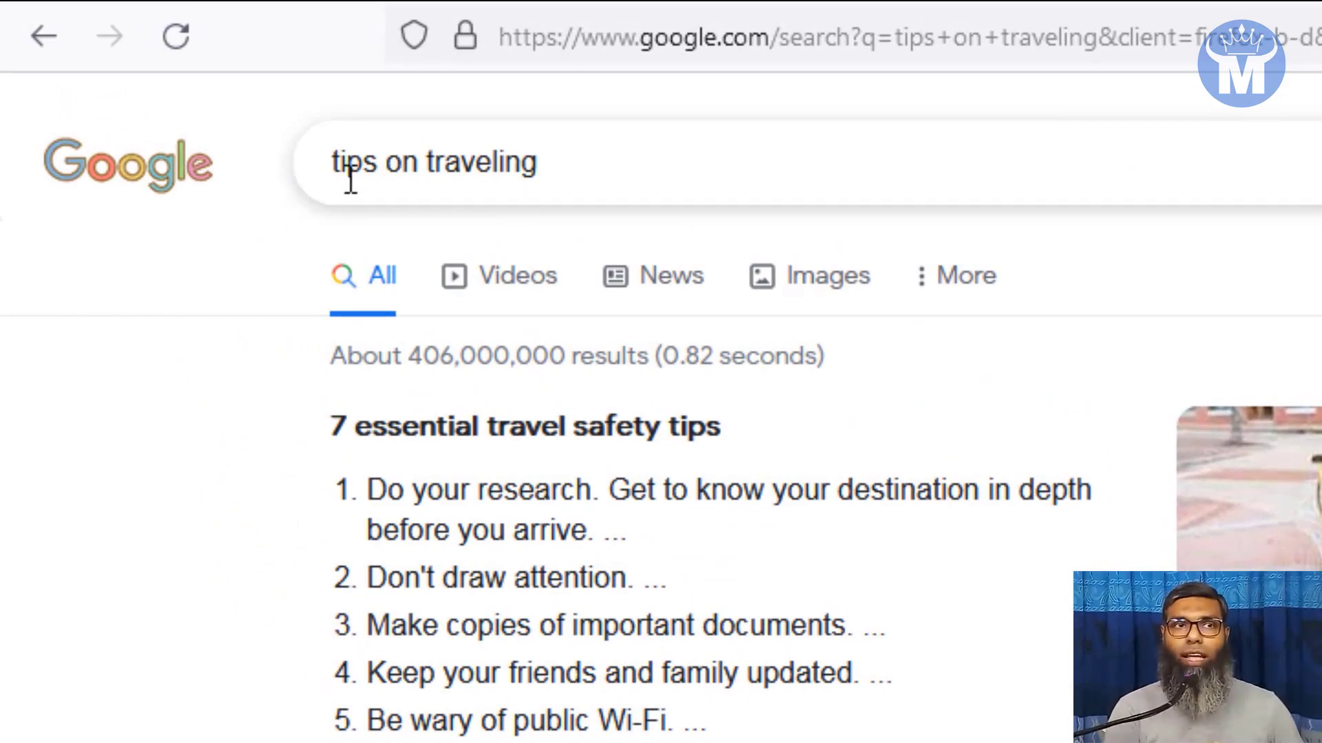
scroll(614, 633, "down", 2)
scroll(620, 641, "up", 2)
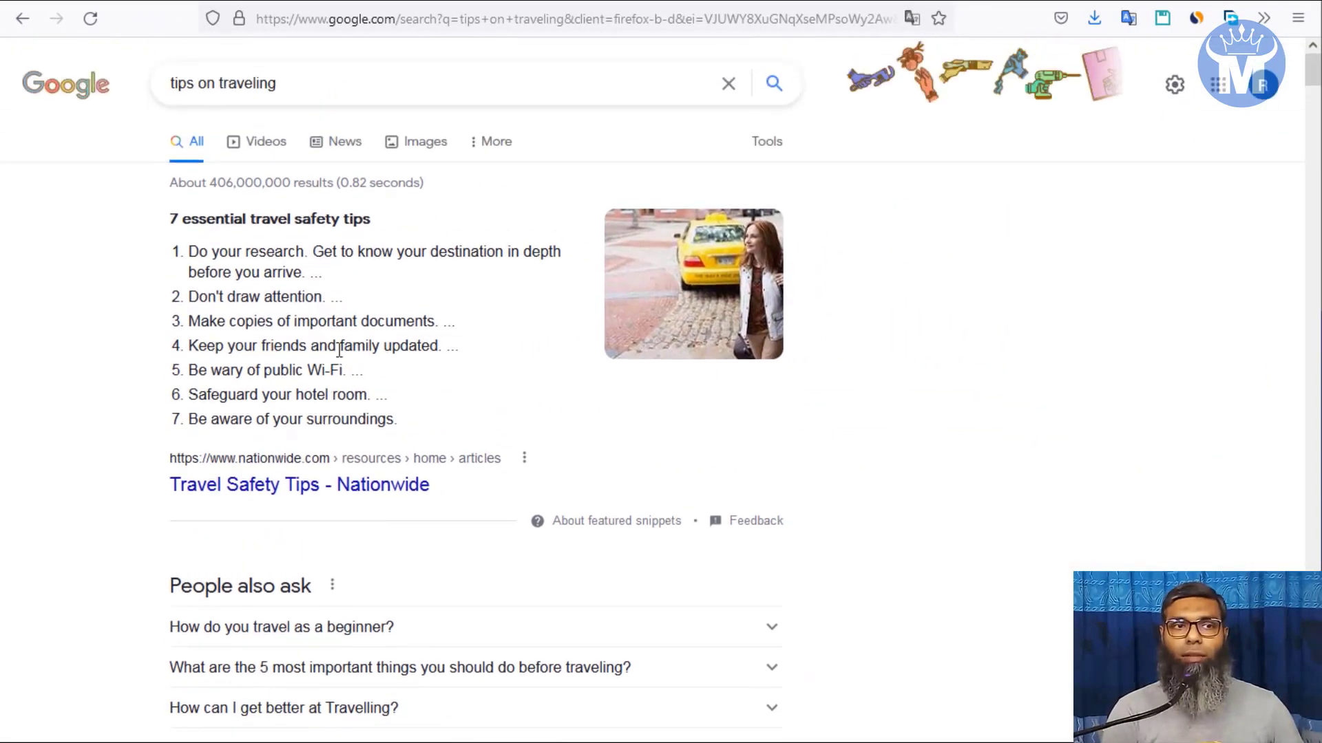
scroll(319, 444, "down", 5)
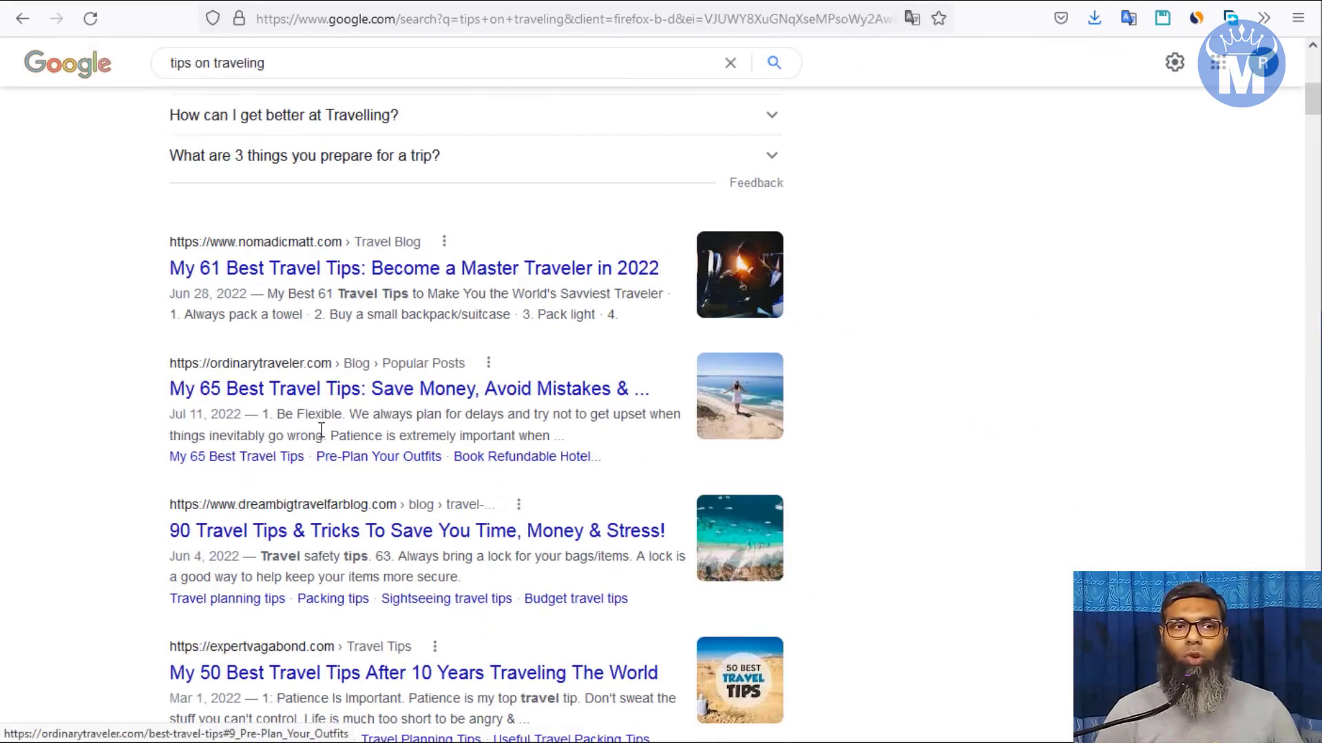
scroll(321, 431, "up", 5)
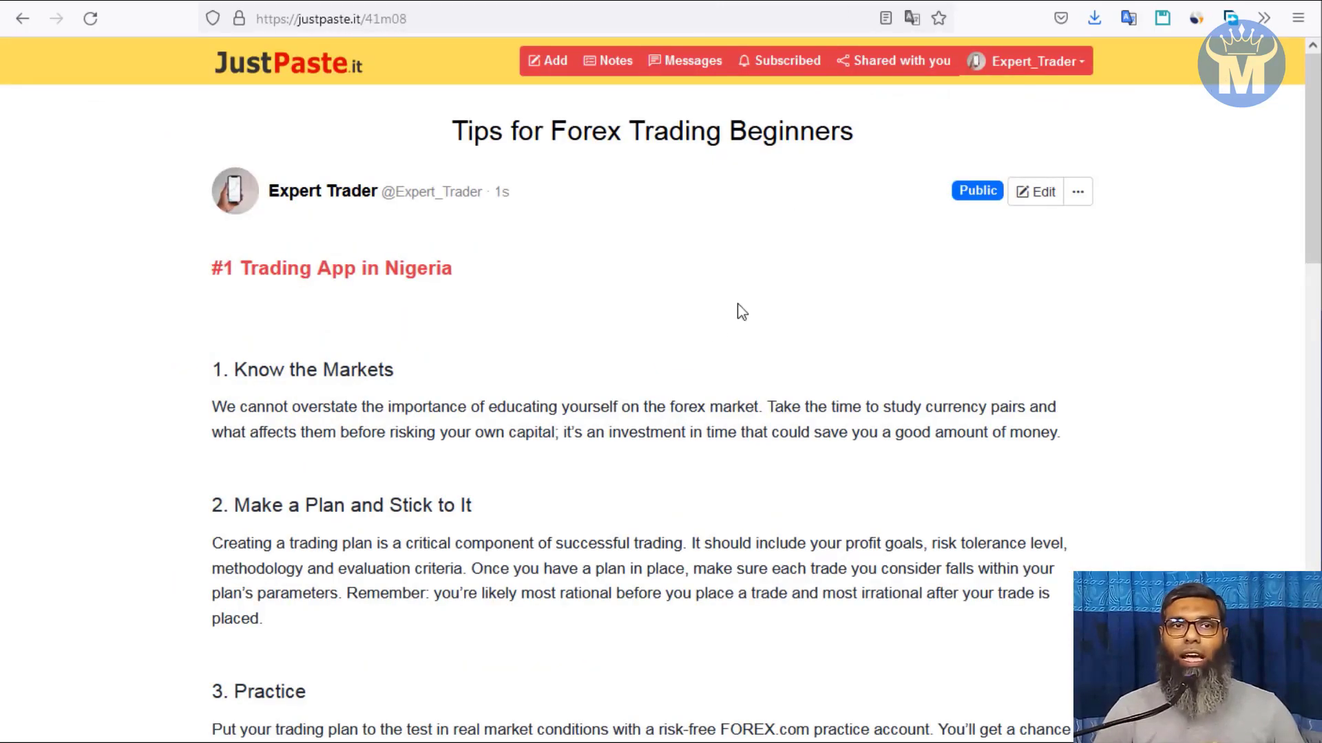
scroll(601, 403, "down", 5)
scroll(601, 404, "down", 6)
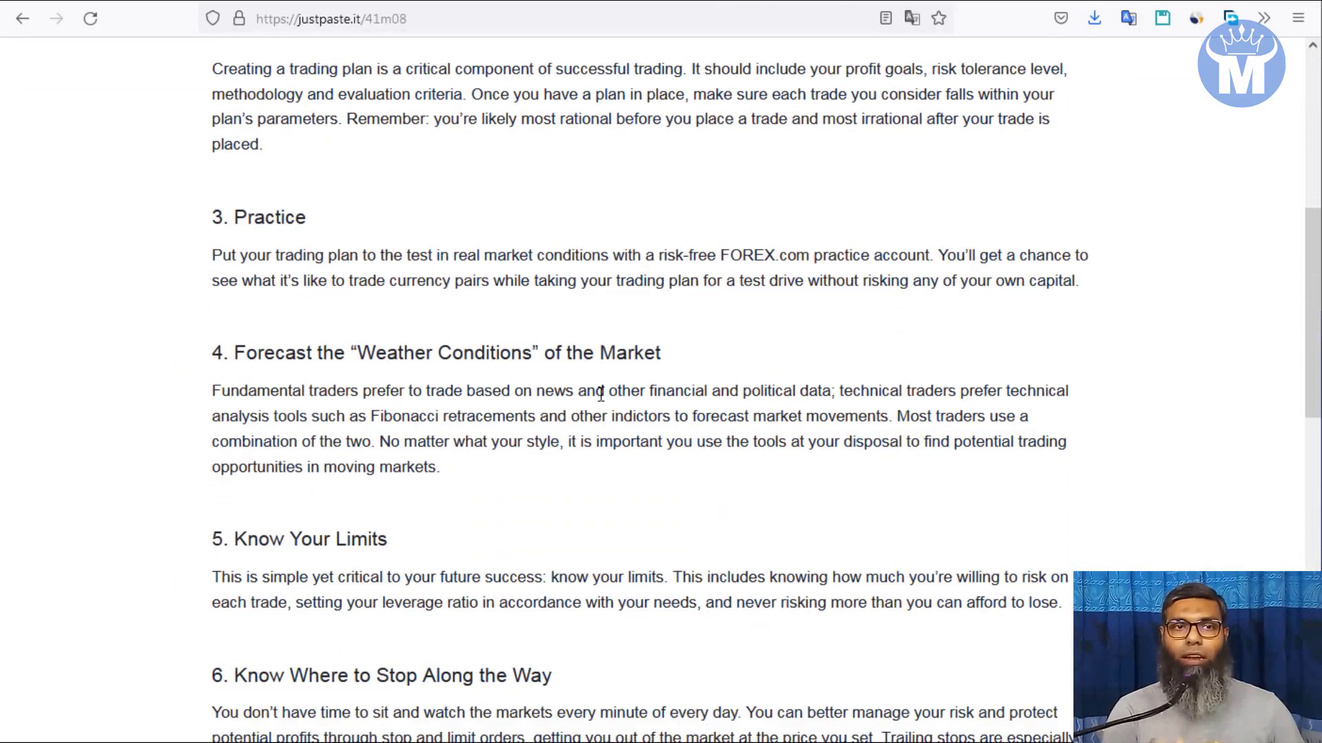
scroll(606, 396, "up", 12)
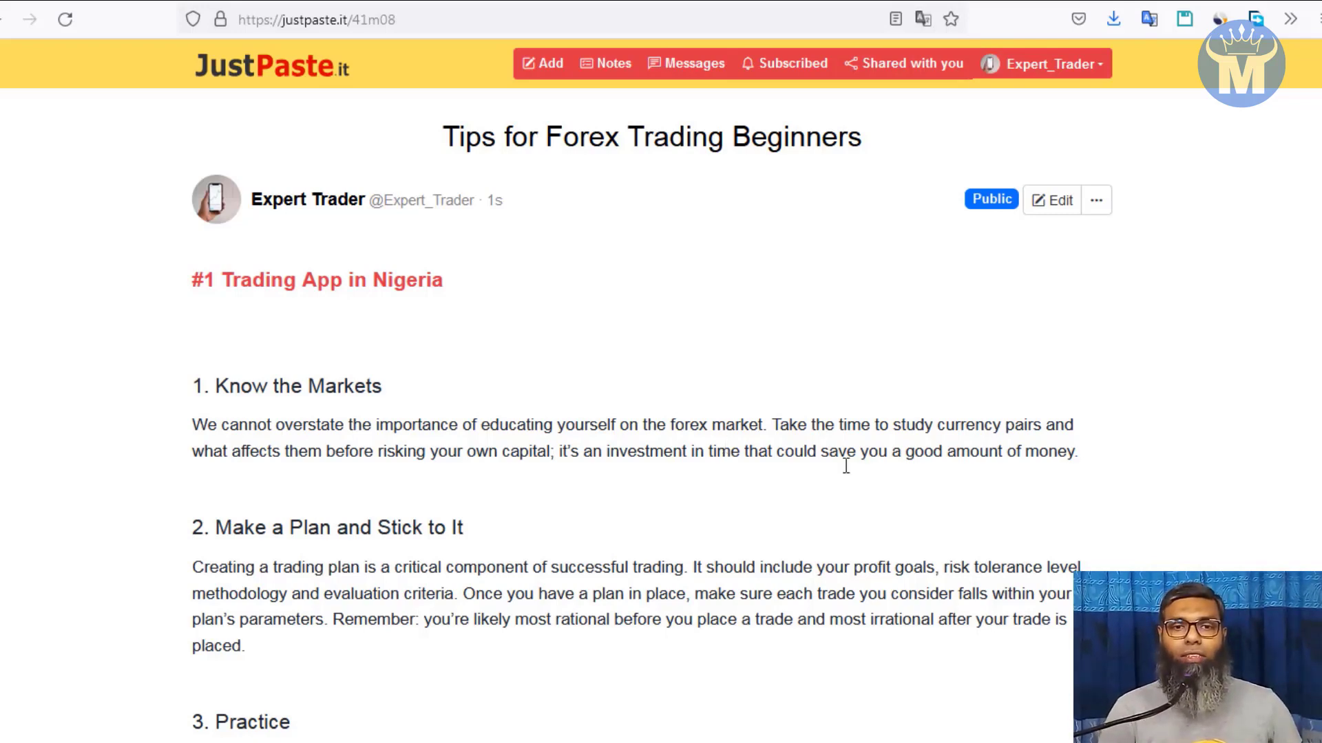
- Switch to Calculator, multiply 25 by 15, calculate 15 plus 25, and return to the JustPaste.it note
left_click(871, 742)
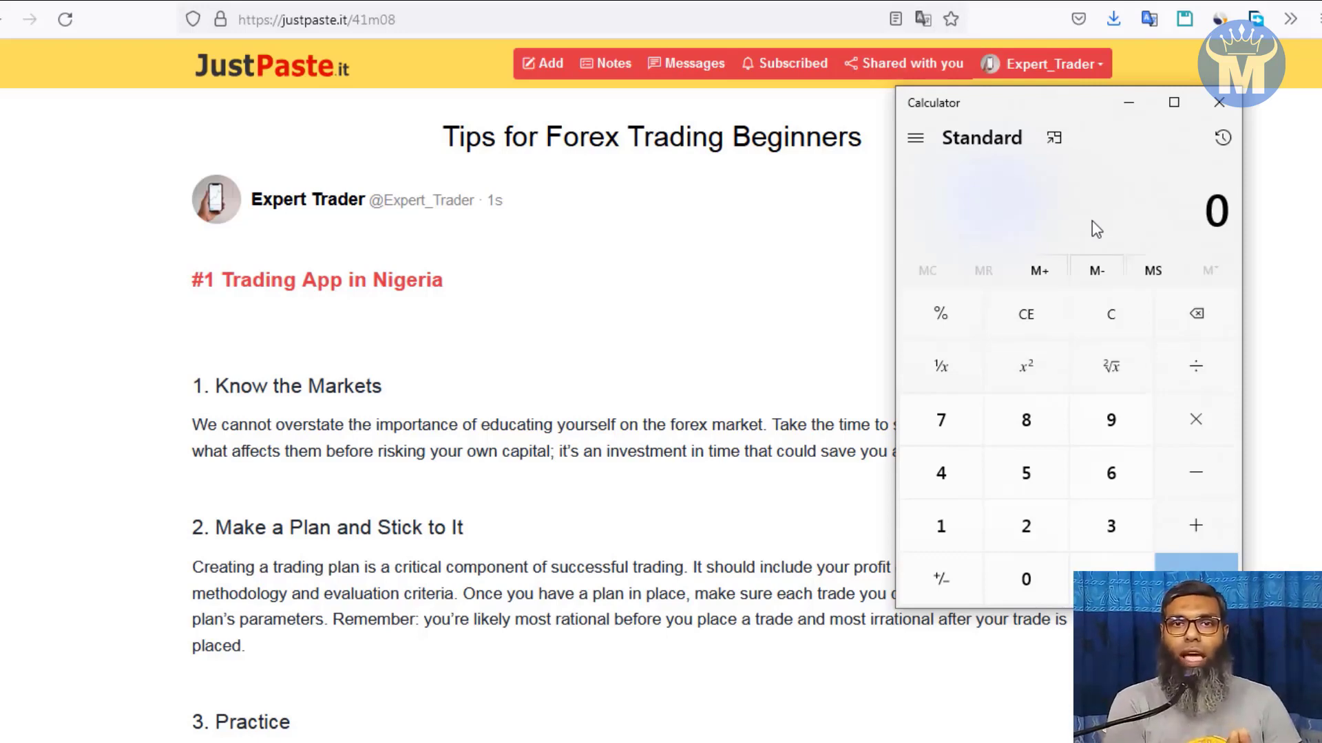
type("25*15")
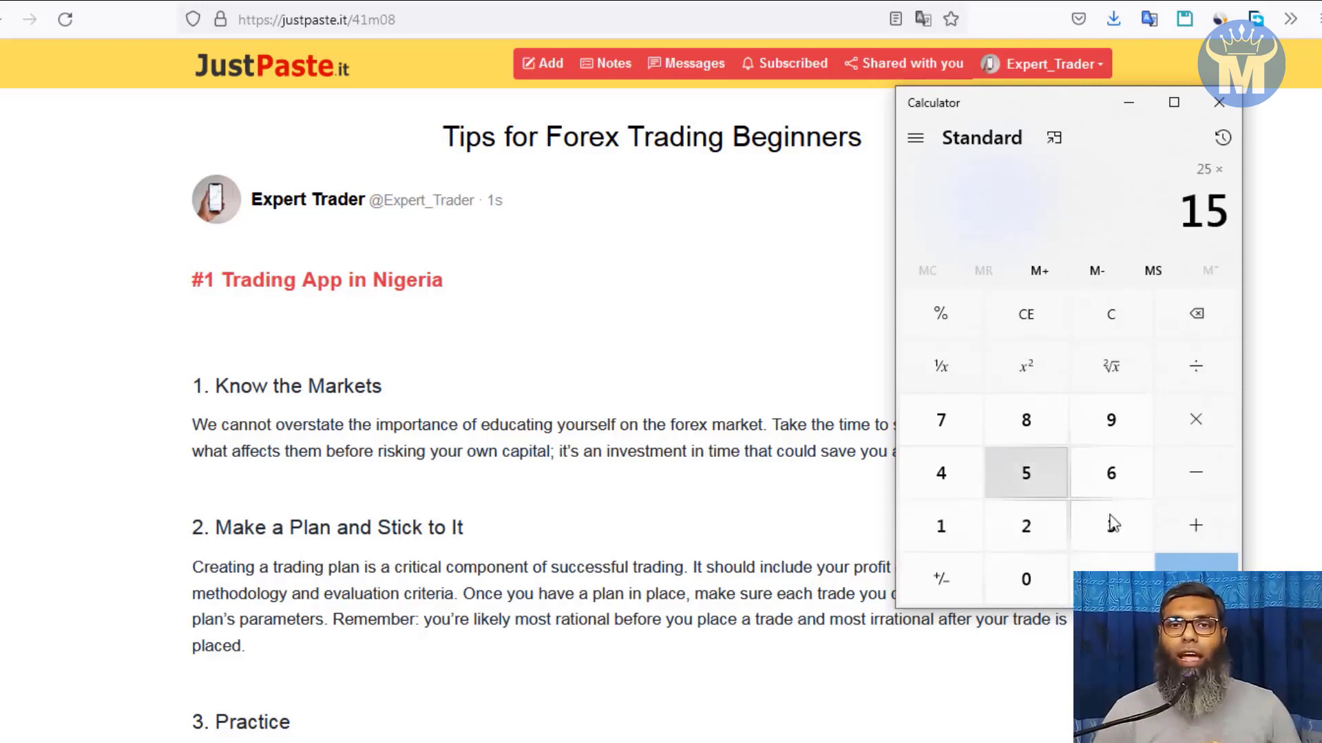
key("Return")
type("15+")
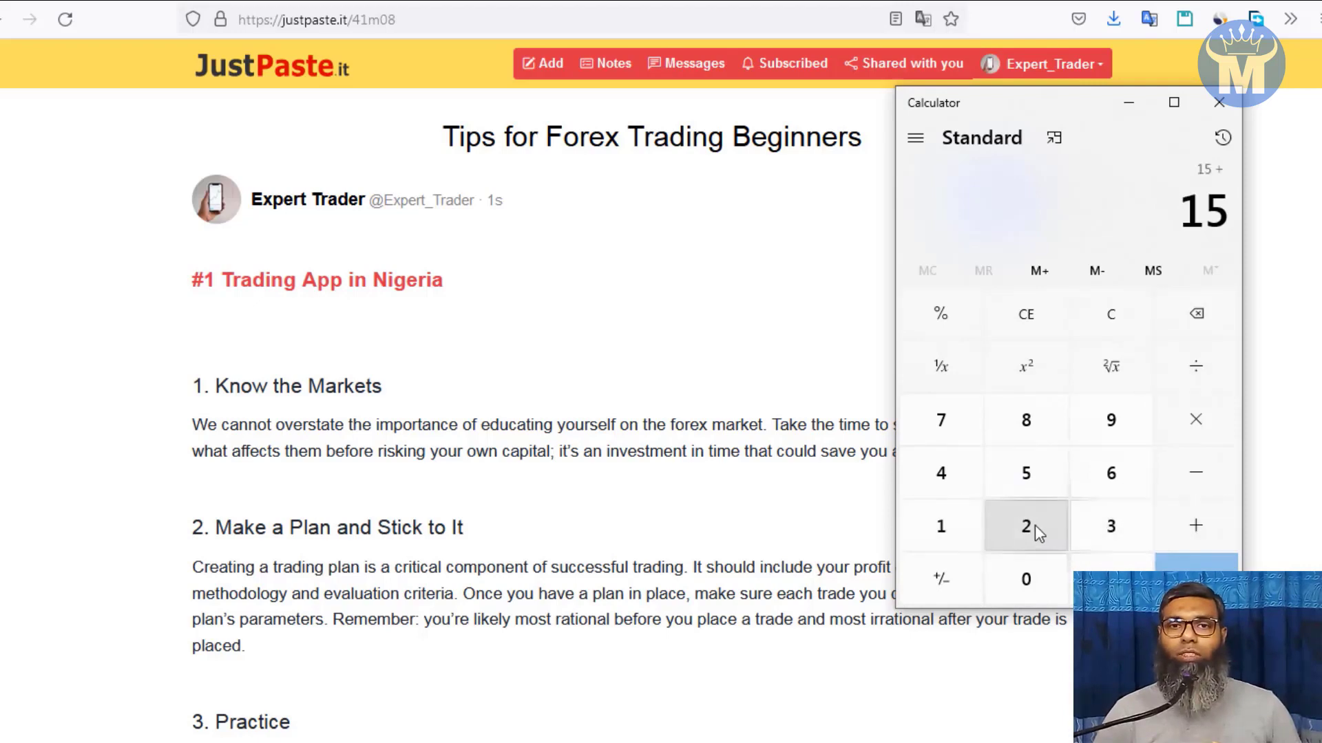
left_click(1026, 526)
left_click(1033, 475)
left_click(1194, 563)
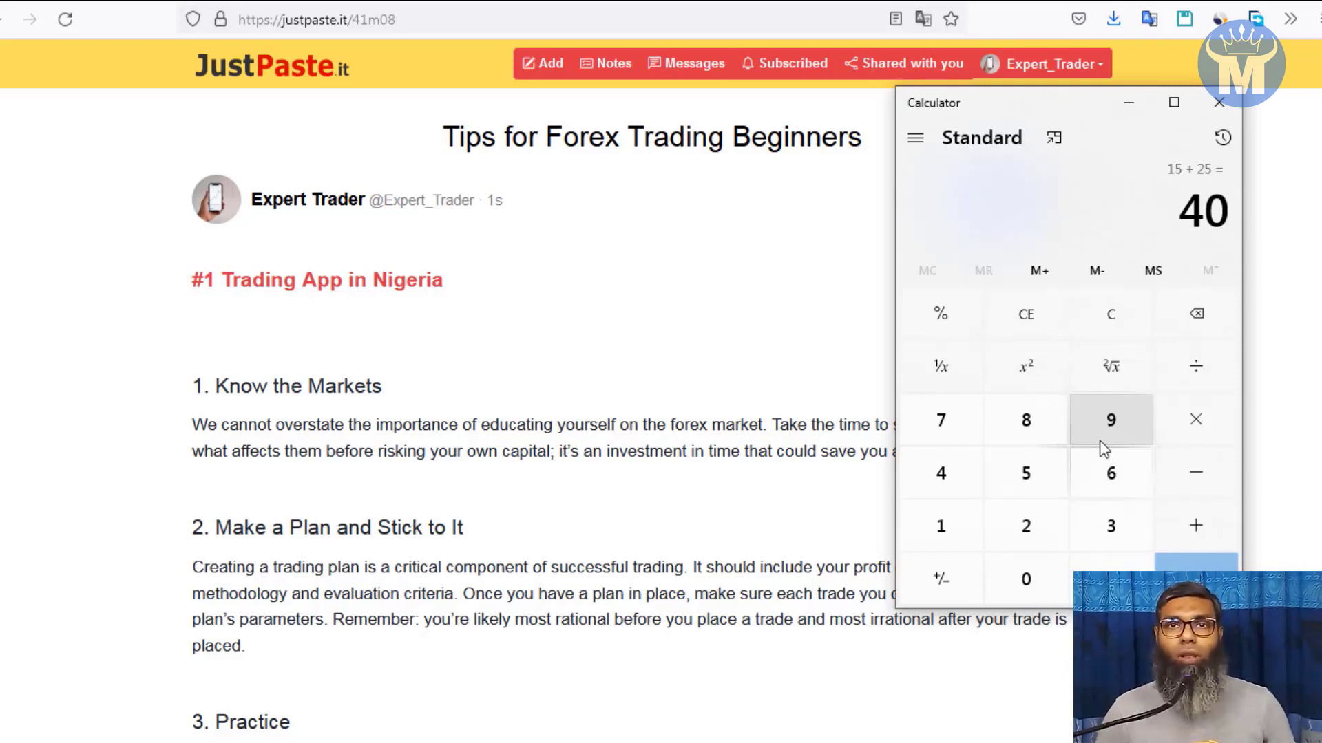
left_click(636, 340)
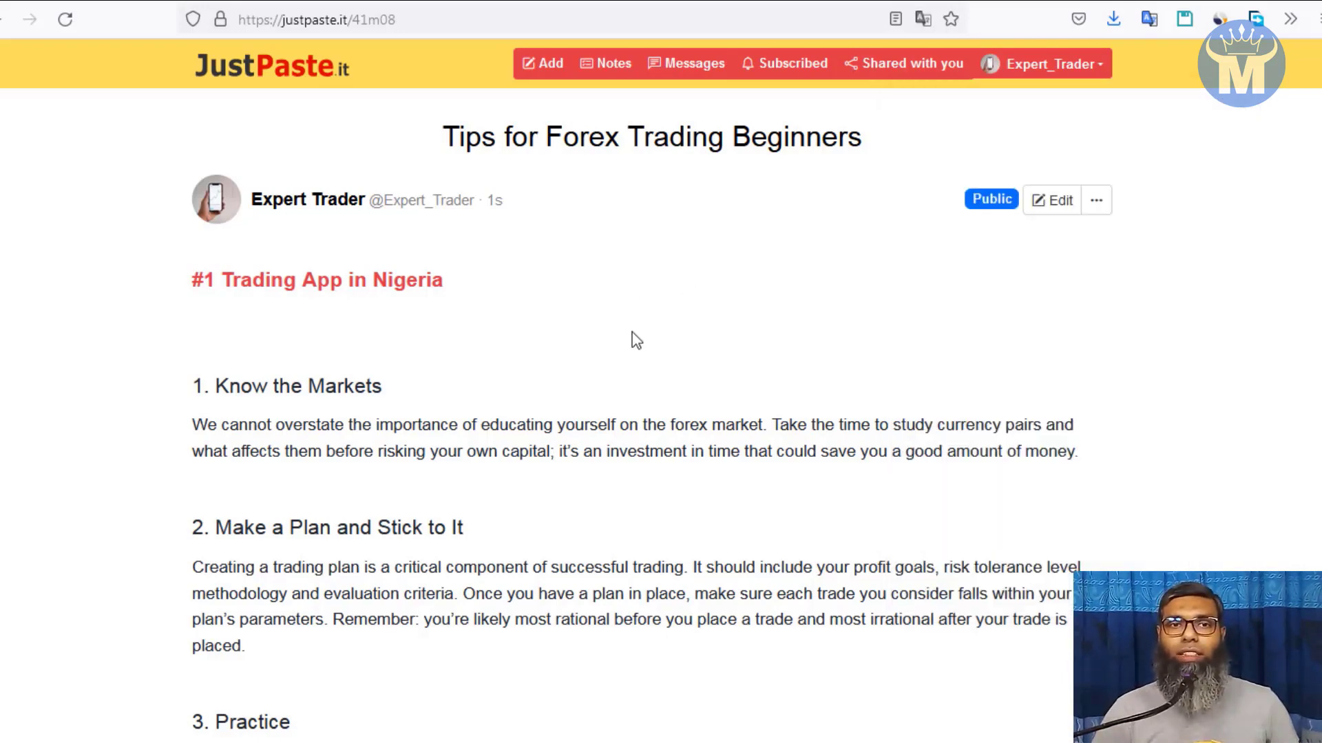